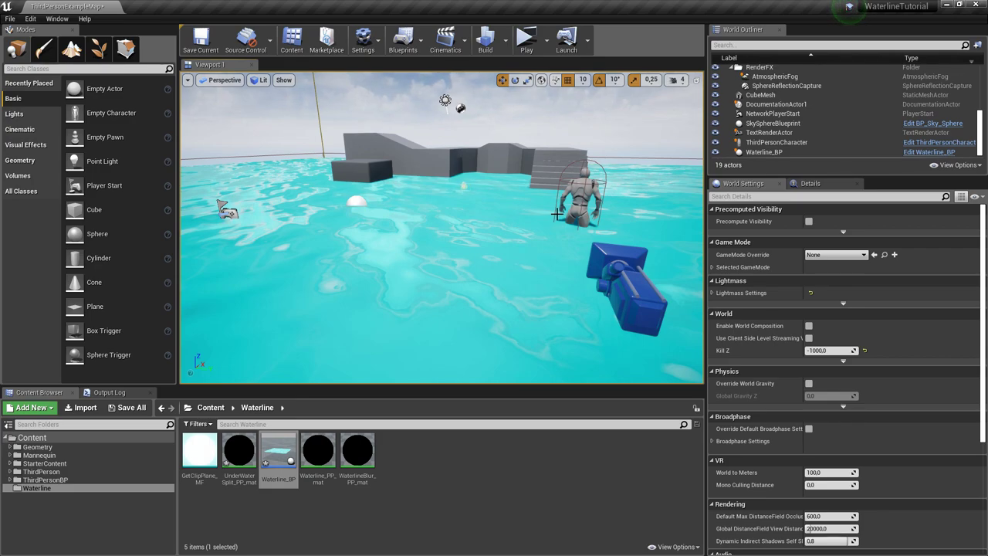
Create a material function named Displacement_MF in the Waterline folder.
{"action": "left_click", "coordinate": [474, 456]}
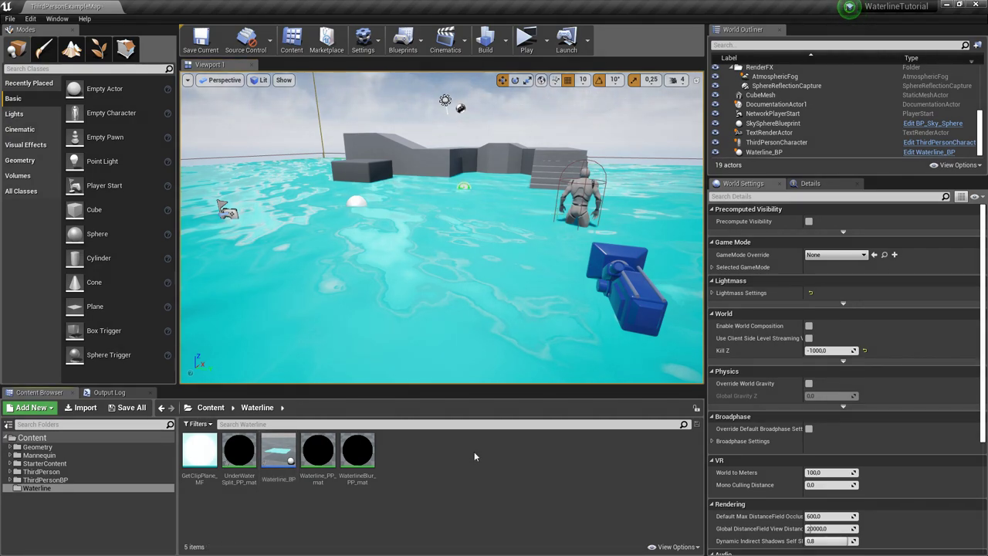
{"action": "right_click", "coordinate": [474, 452]}
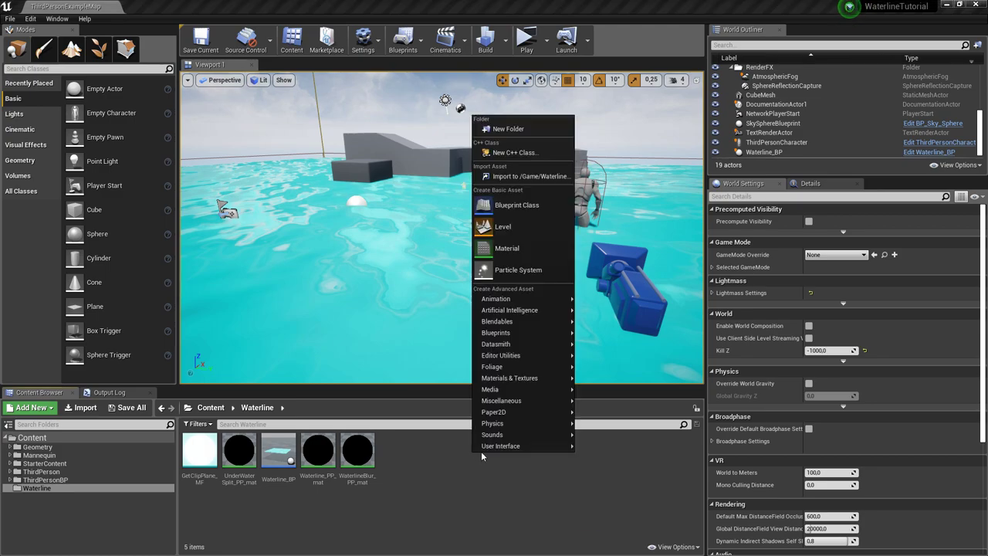
{"action": "mouse_move", "coordinate": [526, 378]}
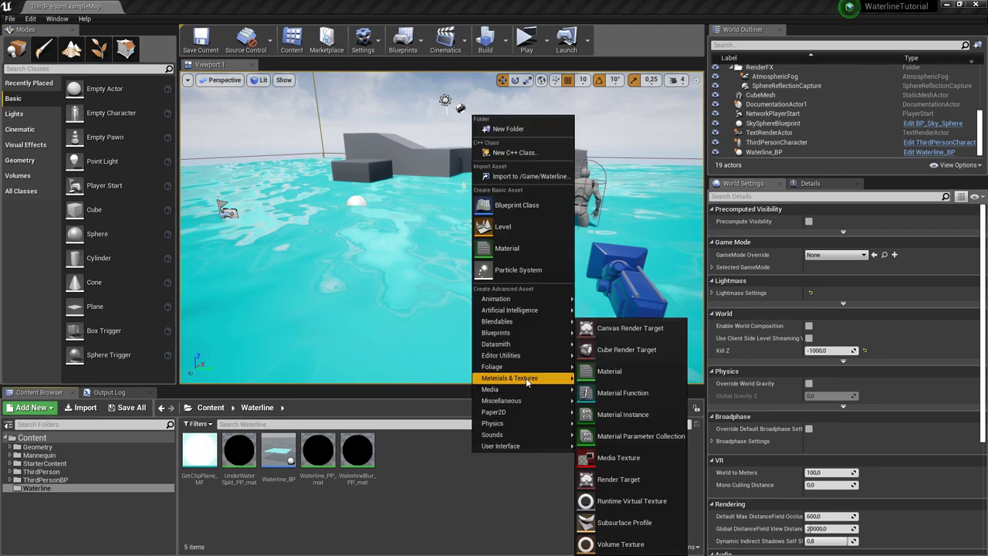
{"action": "left_click", "coordinate": [629, 394]}
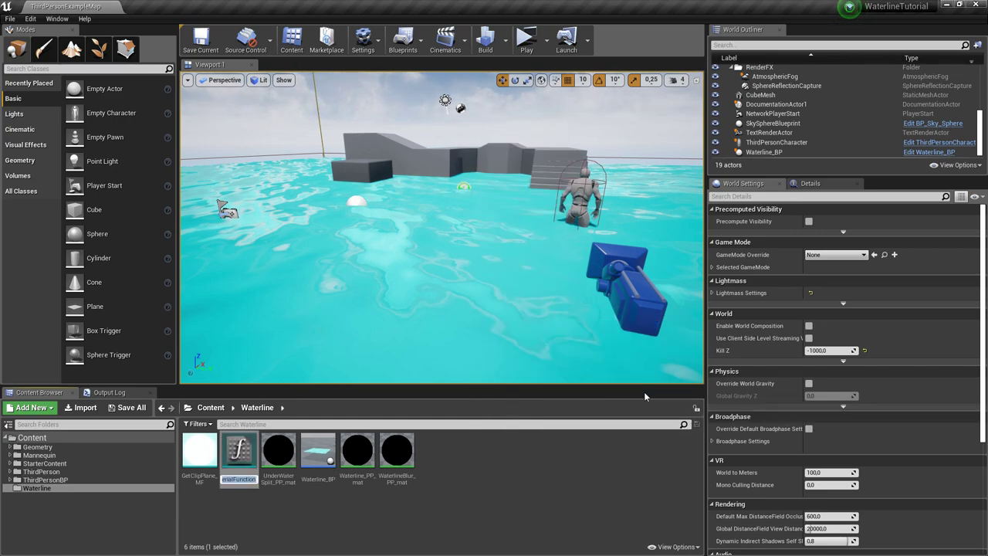
{"action": "type", "text": "Displacement_MF"}
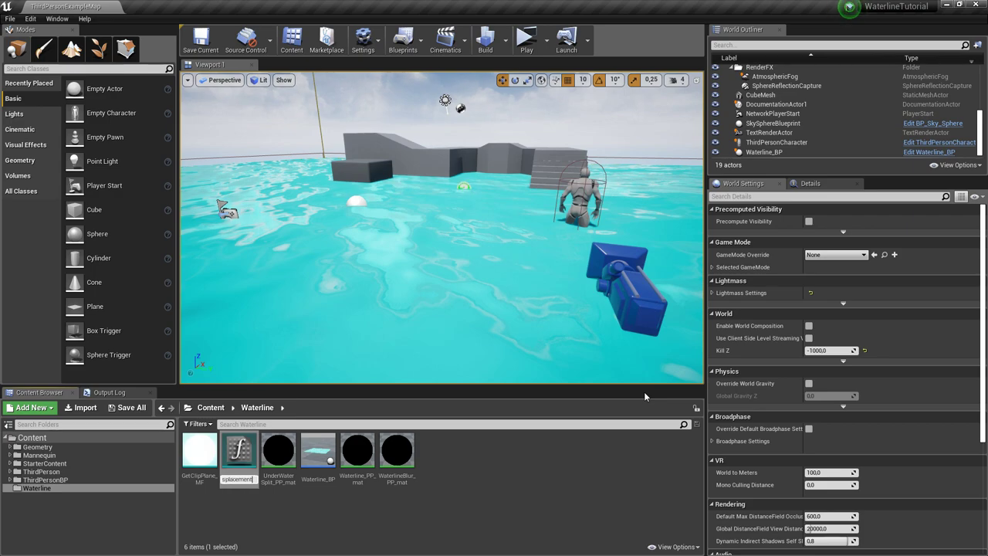
{"action": "key", "text": "Return"}
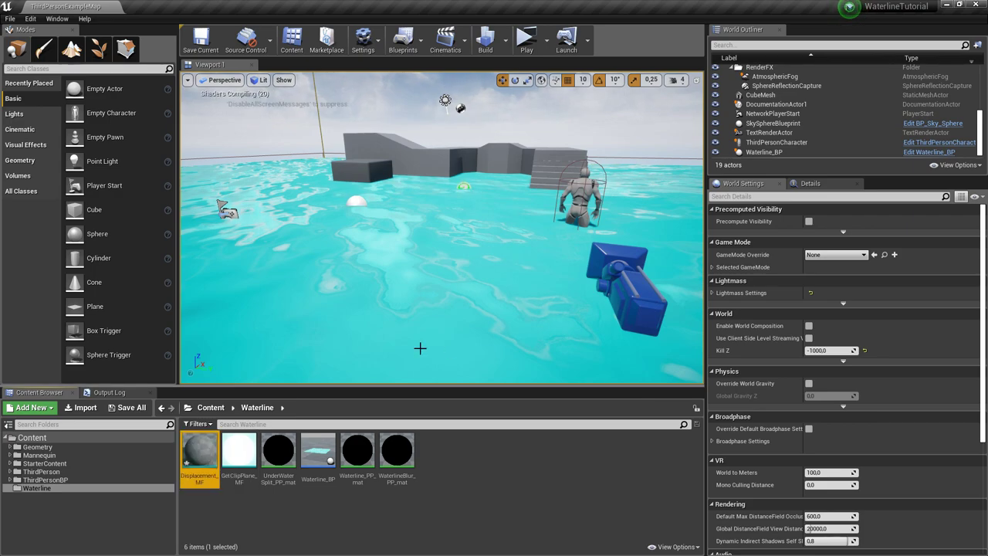
Open the Displacement_MF function for editing and close the Stats window covering its graph.
{"action": "double_click", "coordinate": [199, 450]}
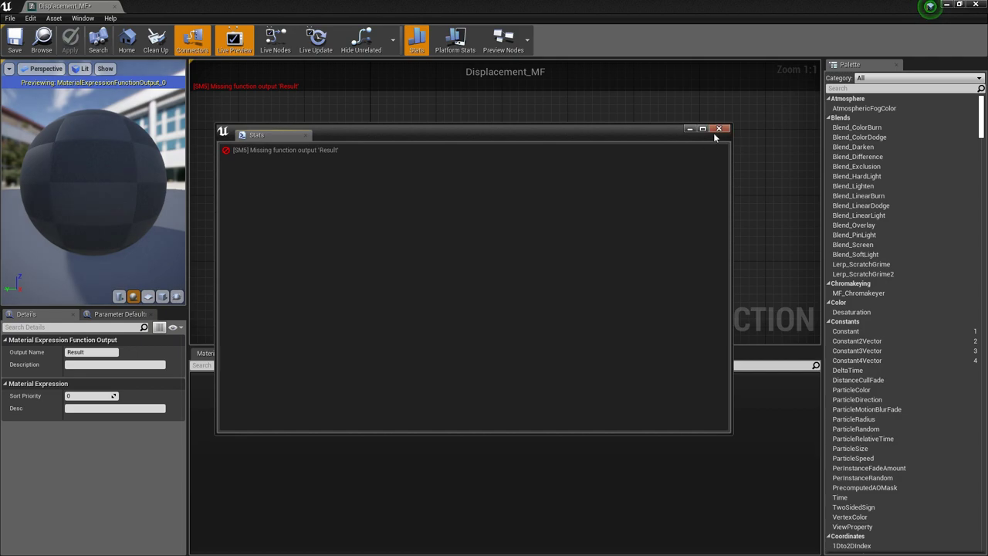
{"action": "left_click", "coordinate": [717, 129]}
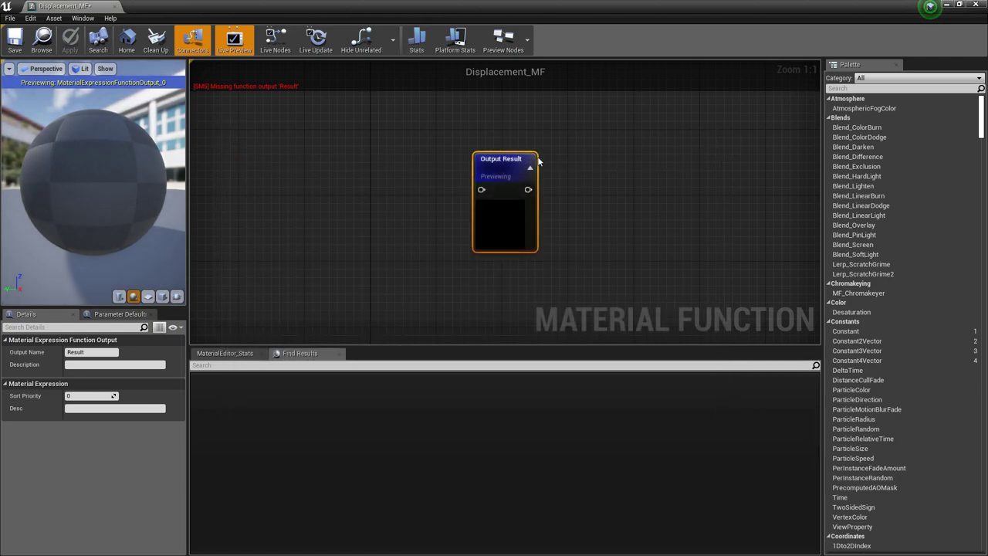
{"action": "scroll", "coordinate": [699, 154], "scroll_direction": "down", "scroll_amount": 3}
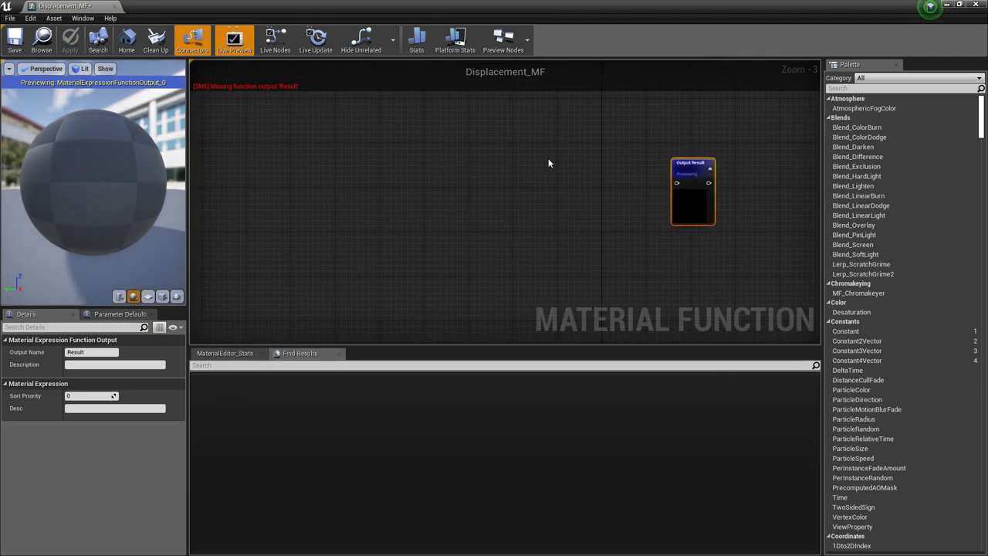
{"action": "mouse_move", "coordinate": [548, 157]}
{"action": "right_mouse_down"}
{"action": "mouse_move", "coordinate": [580, 162]}
{"action": "mouse_move", "coordinate": [564, 166]}
{"action": "right_mouse_up"}
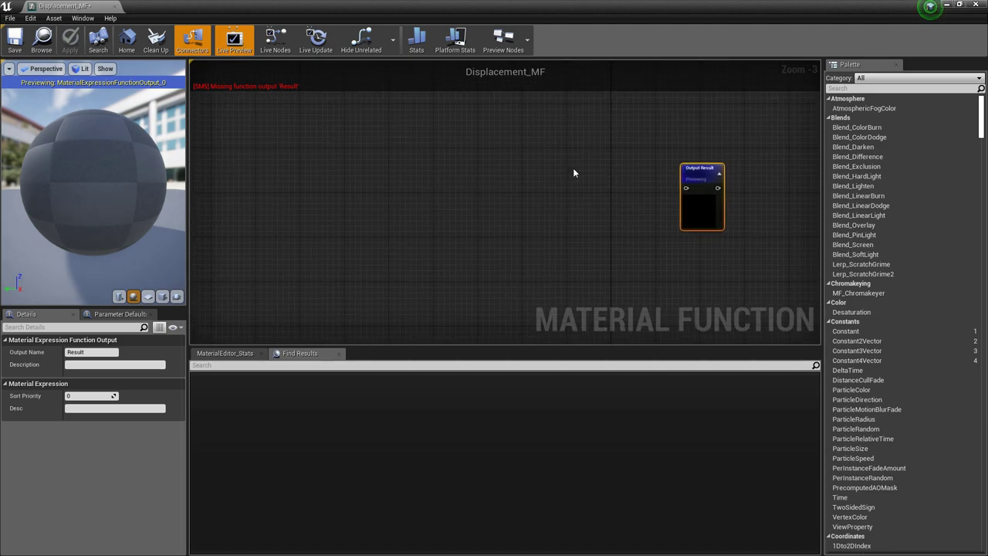
Add a Time node and a Vector3 function input node to the graph, placing the input above Time.
{"action": "right_click", "coordinate": [375, 195]}
{"action": "type", "text": "time"}
{"action": "key", "text": "Return"}
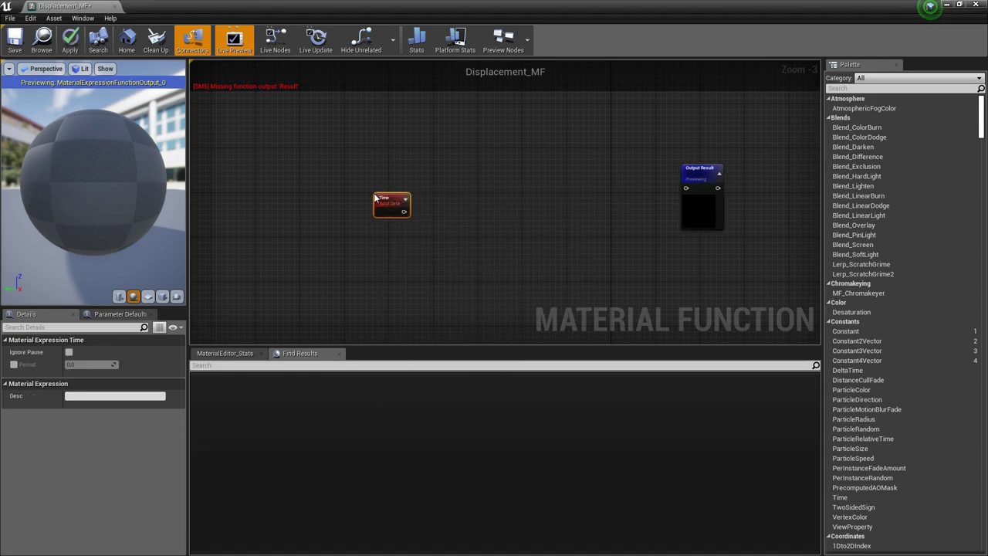
{"action": "right_click", "coordinate": [387, 184]}
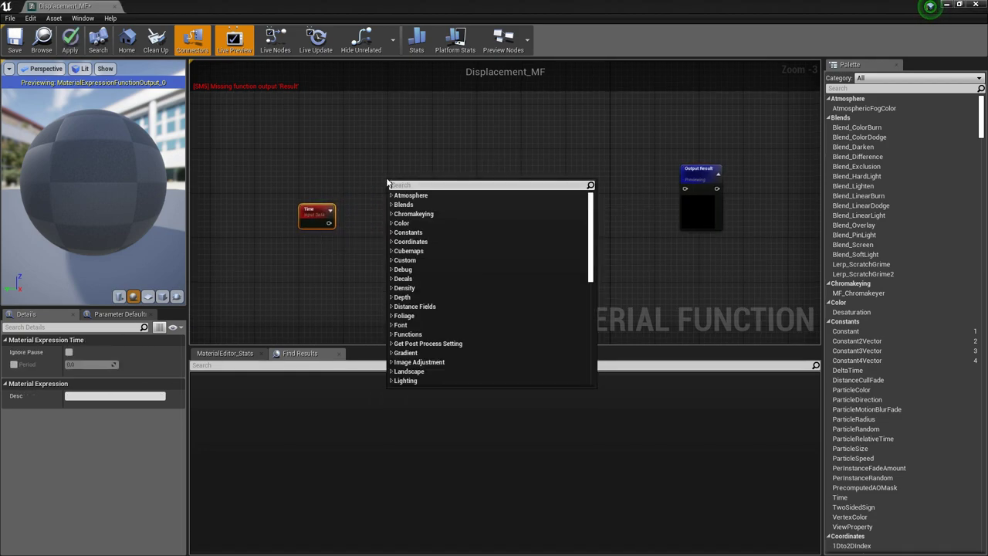
{"action": "type", "text": "inp"}
{"action": "key", "text": "Return"}
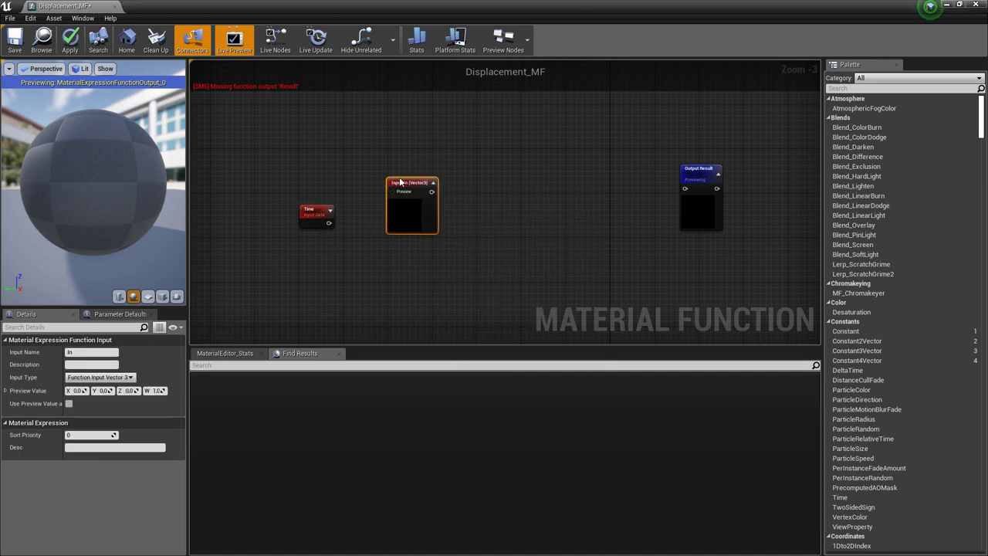
{"action": "left_click_drag", "start_coordinate": [390, 184], "coordinate": [305, 108]}
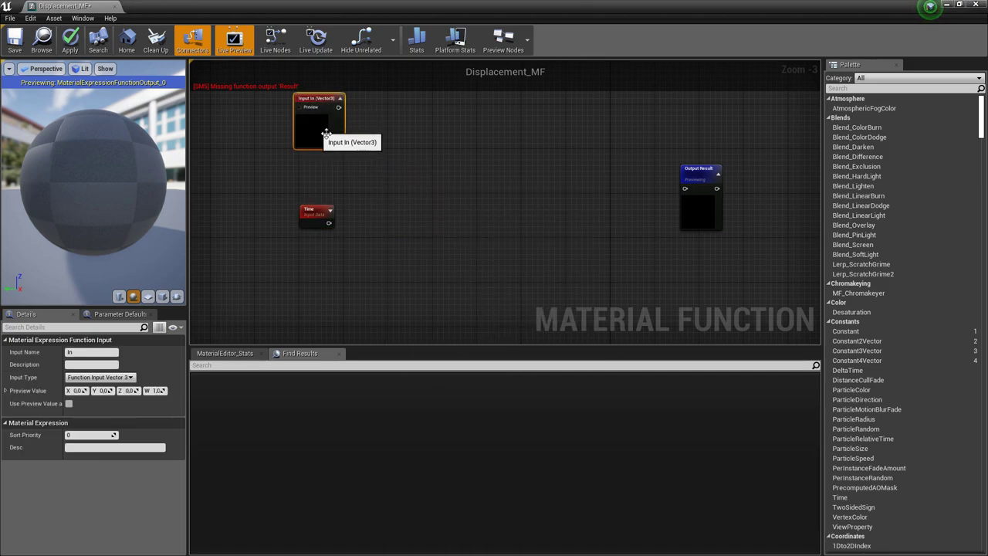
Add a Noise node and place it between the input nodes and Output Result.
{"action": "right_click", "coordinate": [473, 237]}
{"action": "type", "text": "nois"}
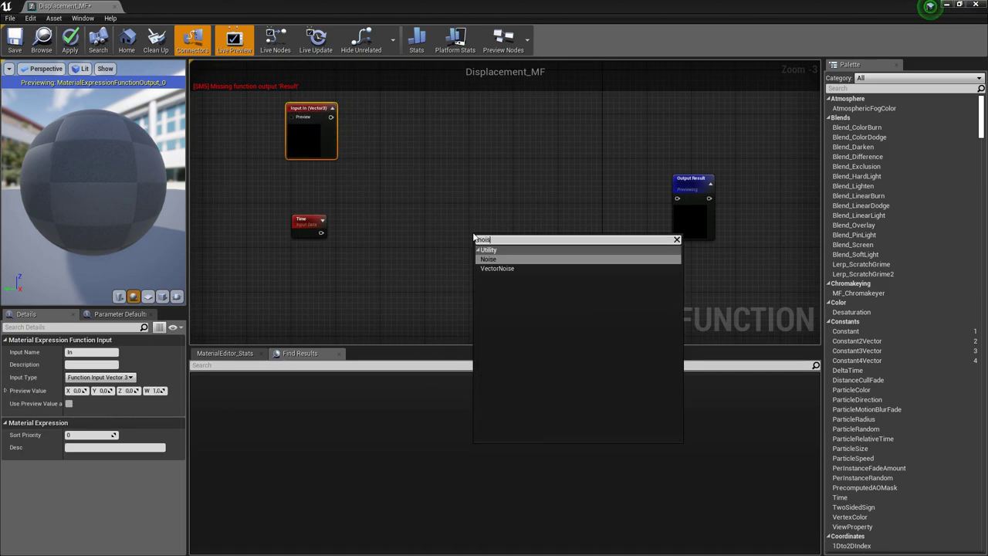
{"action": "key", "text": "Return"}
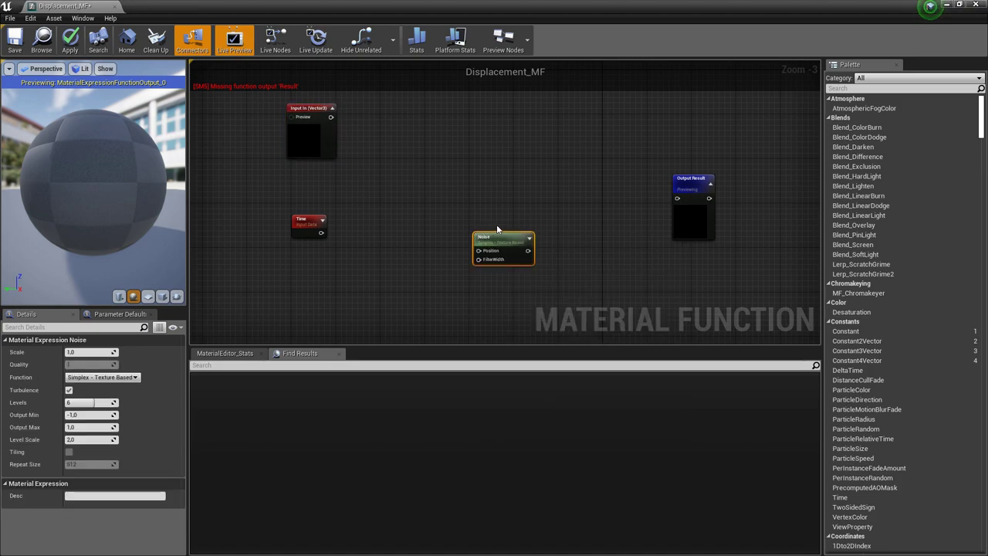
{"action": "right_click_drag", "start_coordinate": [497, 229], "coordinate": [525, 208]}
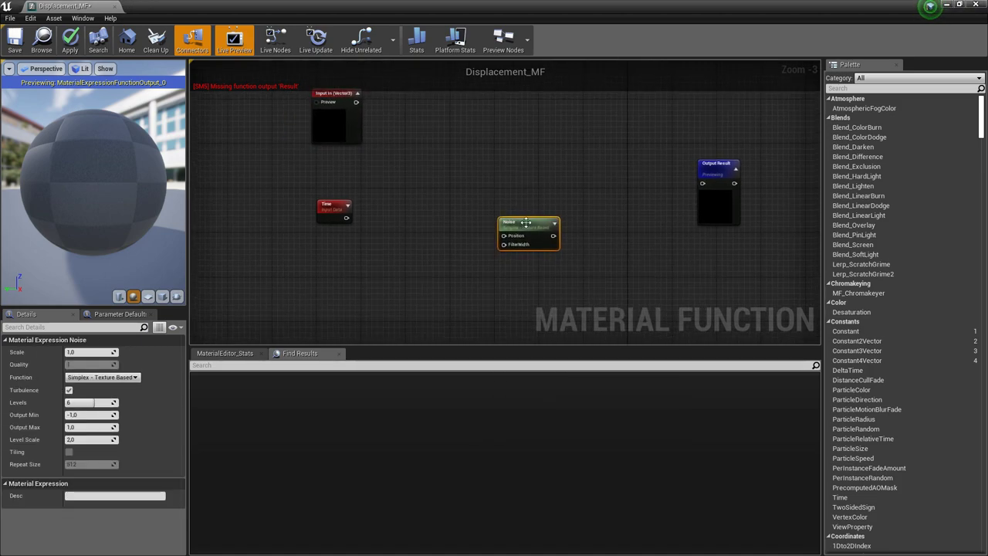
{"action": "mouse_move", "coordinate": [524, 213]}
{"action": "left_mouse_down"}
{"action": "mouse_move", "coordinate": [532, 174]}
{"action": "mouse_move", "coordinate": [530, 199]}
{"action": "left_mouse_up"}
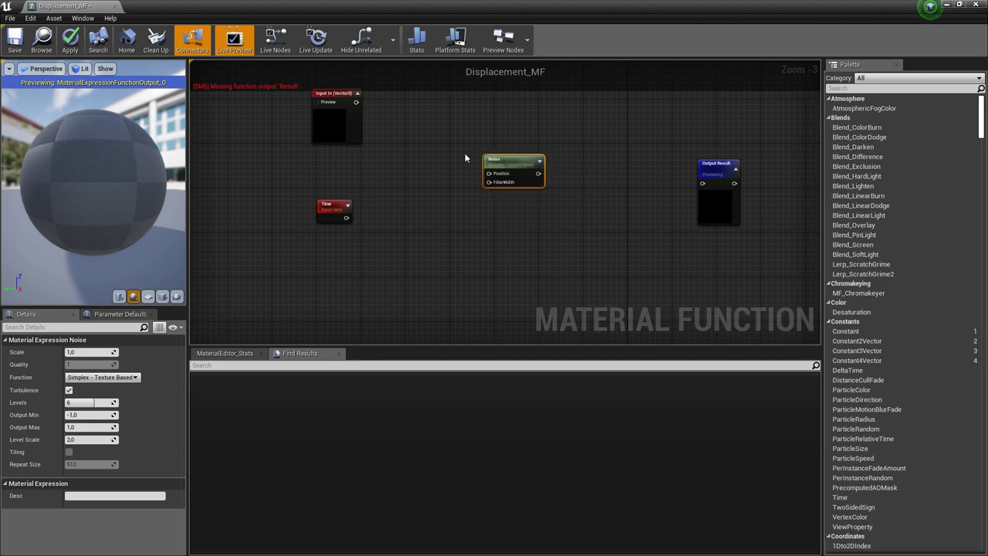
Create an Add node fed by the Vector3 function input on its A pin.
{"action": "scroll", "coordinate": [458, 193], "scroll_direction": "up", "scroll_amount": 2}
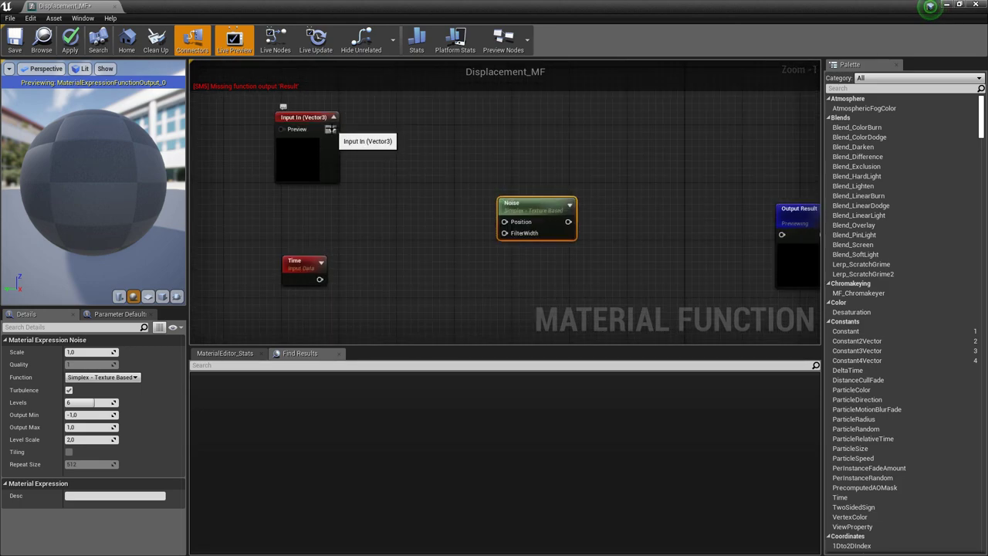
{"action": "left_click_drag", "start_coordinate": [331, 129], "coordinate": [386, 177]}
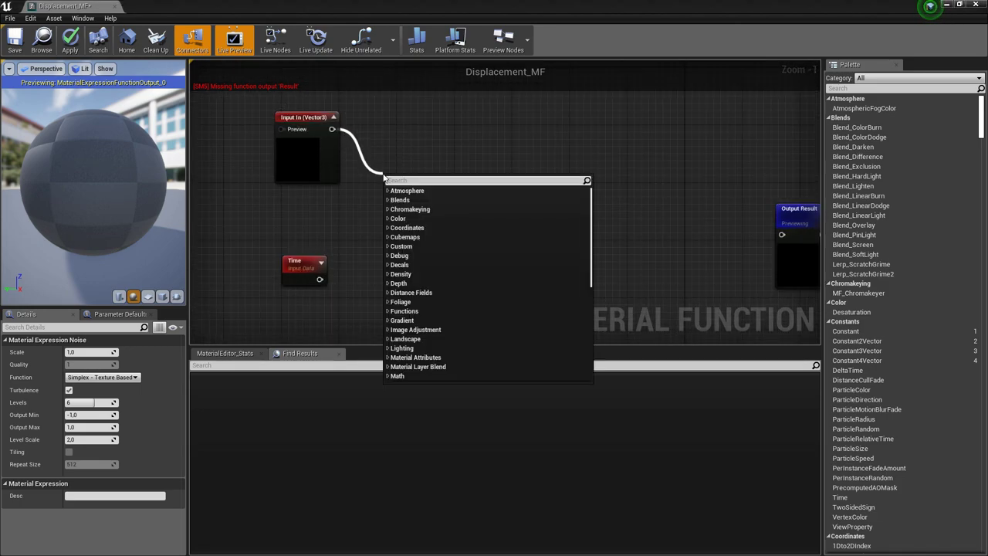
{"action": "type", "text": "add"}
{"action": "key", "text": "Return"}
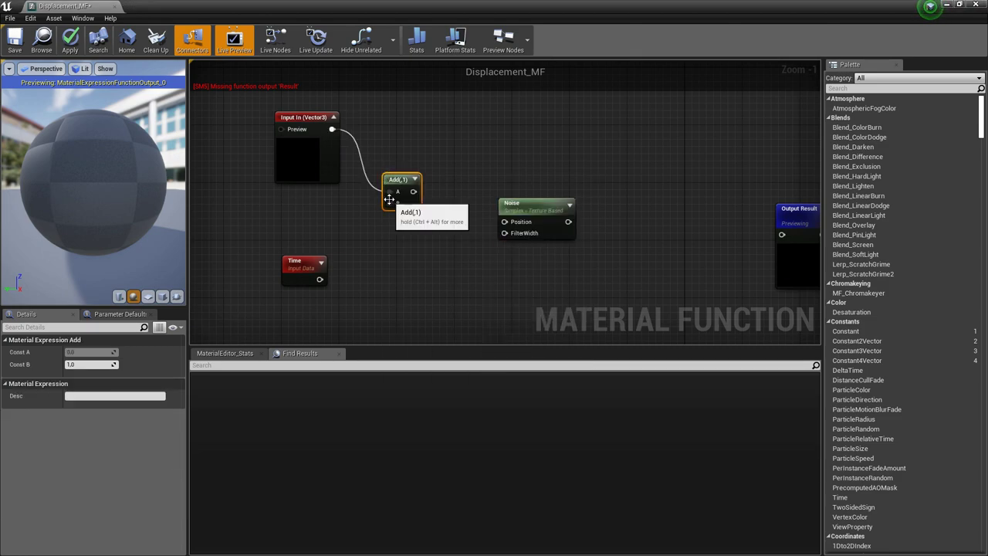
Feed a new Multiply node into the Add node's B pin and connect Time to the Multiply's A pin.
{"action": "left_click_drag", "start_coordinate": [307, 262], "coordinate": [298, 240]}
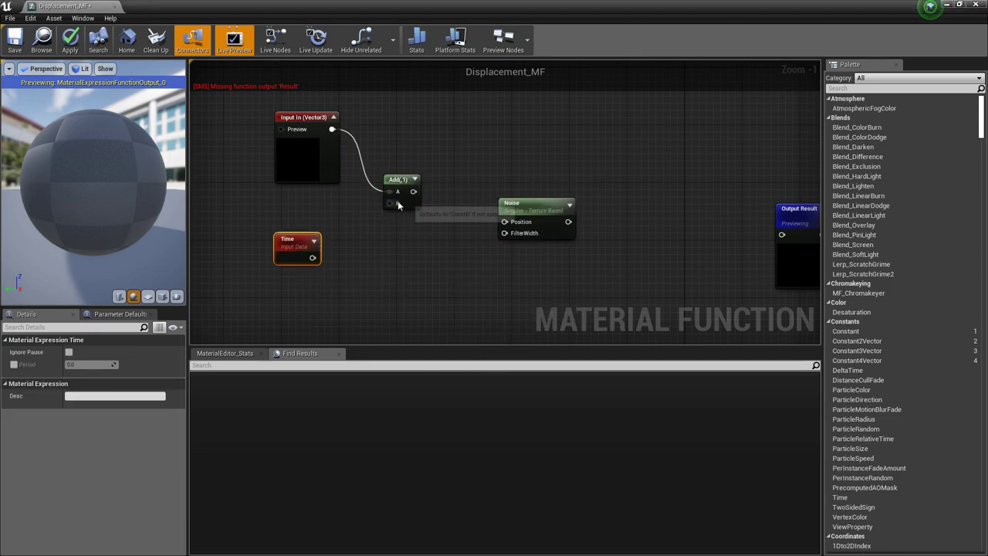
{"action": "left_click_drag", "start_coordinate": [382, 204], "coordinate": [371, 239]}
{"action": "type", "text": "muolt"}
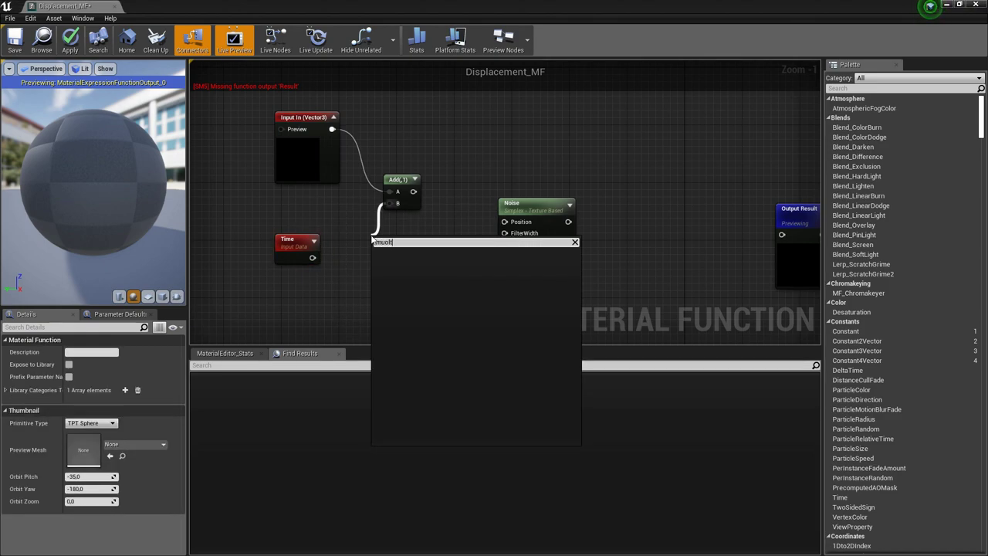
{"action": "key", "text": "BackSpace"}
{"action": "key", "text": "BackSpace"}
{"action": "key", "text": "BackSpace"}
{"action": "type", "text": "lt"}
{"action": "key", "text": "Return"}
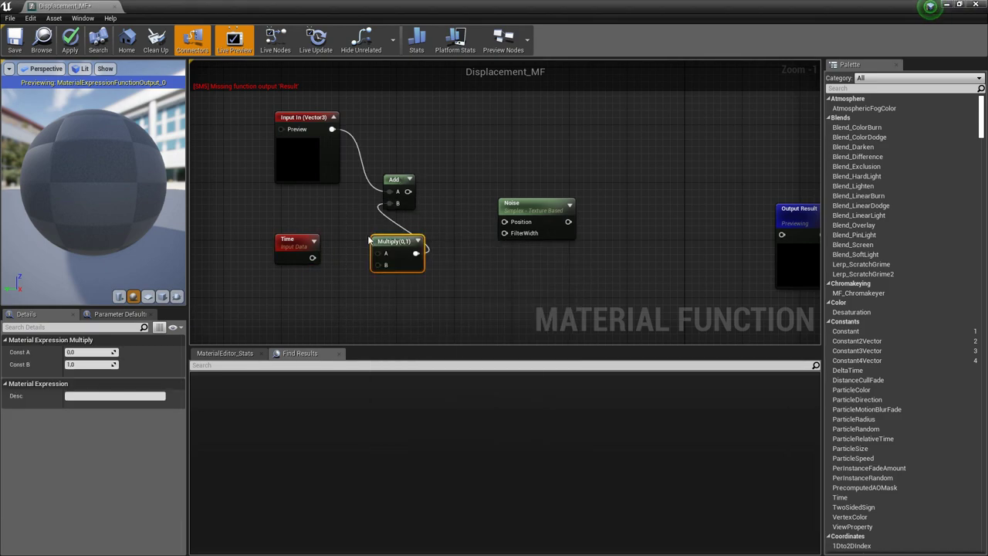
{"action": "left_click_drag", "start_coordinate": [296, 237], "coordinate": [223, 237]}
{"action": "left_click_drag", "start_coordinate": [386, 258], "coordinate": [323, 250]}
{"action": "right_click_drag", "start_coordinate": [323, 249], "coordinate": [392, 260]}
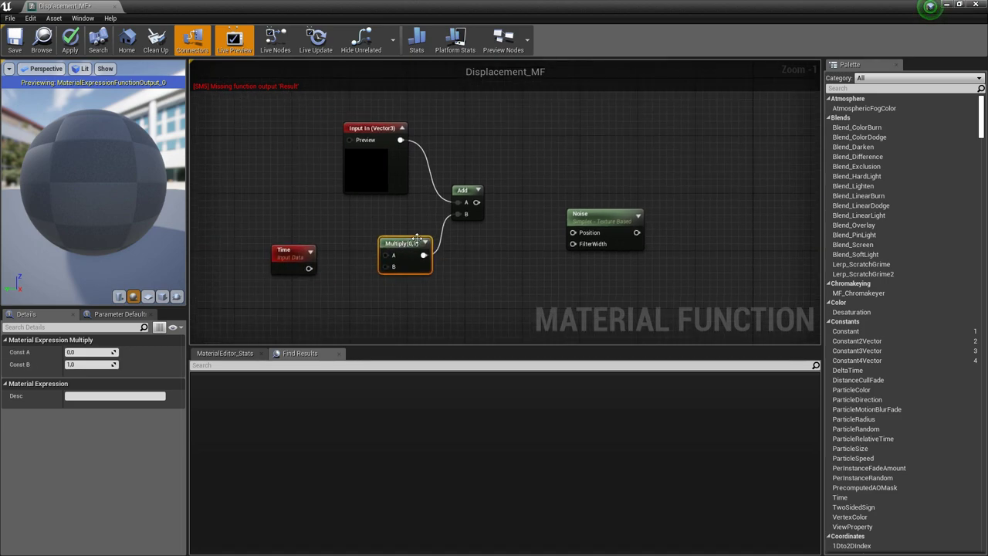
{"action": "left_click_drag", "start_coordinate": [386, 255], "coordinate": [308, 268]}
Attach a constant with value 10 to the Multiply node's B pin and place it below the Time node.
{"action": "right_click_drag", "start_coordinate": [410, 249], "coordinate": [445, 220]}
{"action": "left_click_drag", "start_coordinate": [430, 230], "coordinate": [342, 321]}
{"action": "type", "text": "cos"}
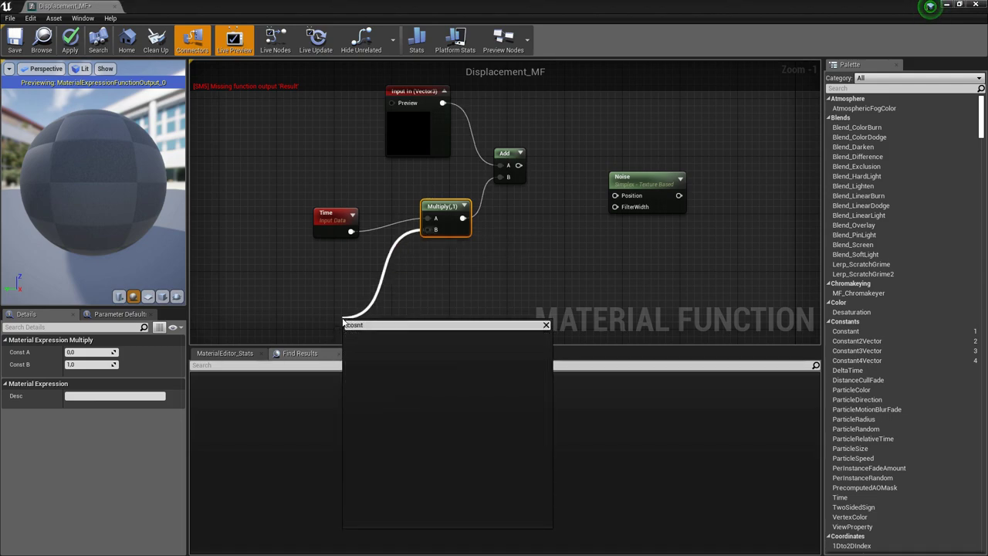
{"action": "key", "text": "BackSpace"}
{"action": "type", "text": "ns"}
{"action": "key", "text": "Return"}
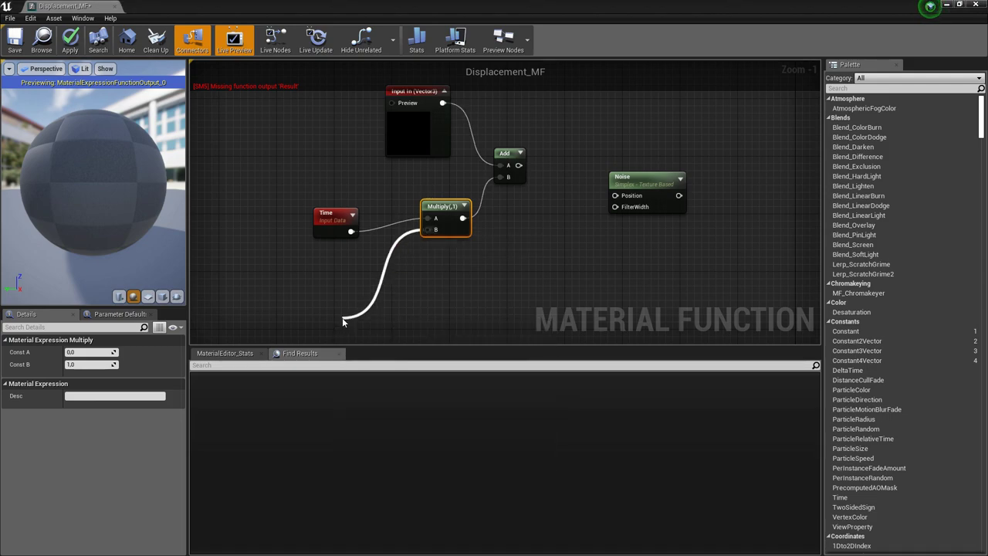
{"action": "left_click", "coordinate": [106, 353]}
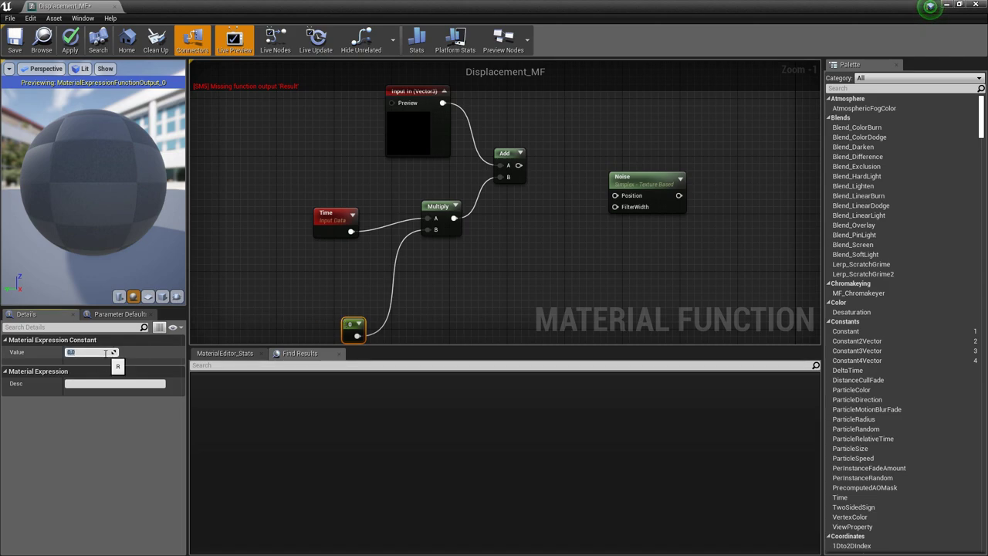
{"action": "type", "text": "10"}
{"action": "key", "text": "Return"}
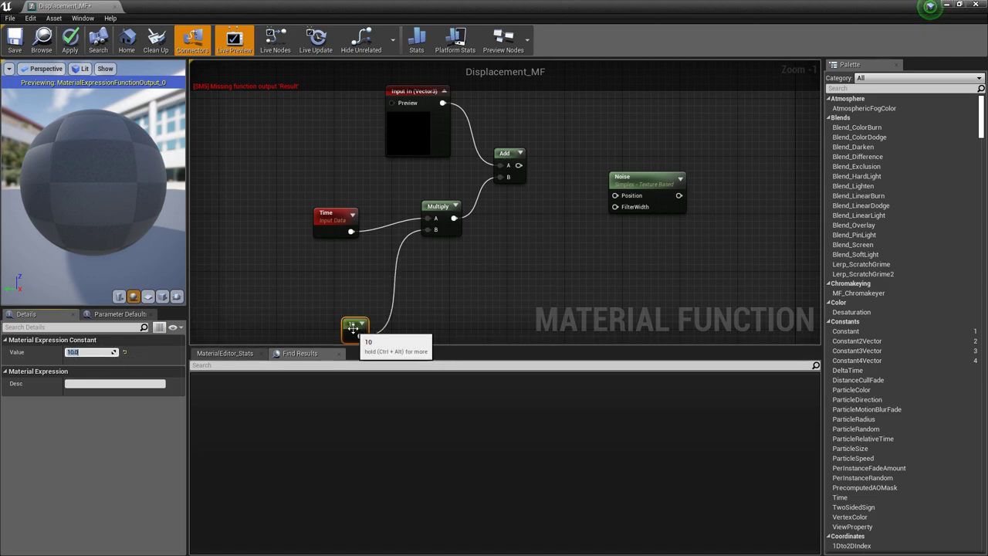
{"action": "left_click_drag", "start_coordinate": [354, 332], "coordinate": [339, 280]}
Move the Noise node beside Add with its preview expanded, and connect the Add output to Noise's Position pin.
{"action": "right_click_drag", "start_coordinate": [538, 251], "coordinate": [415, 276]}
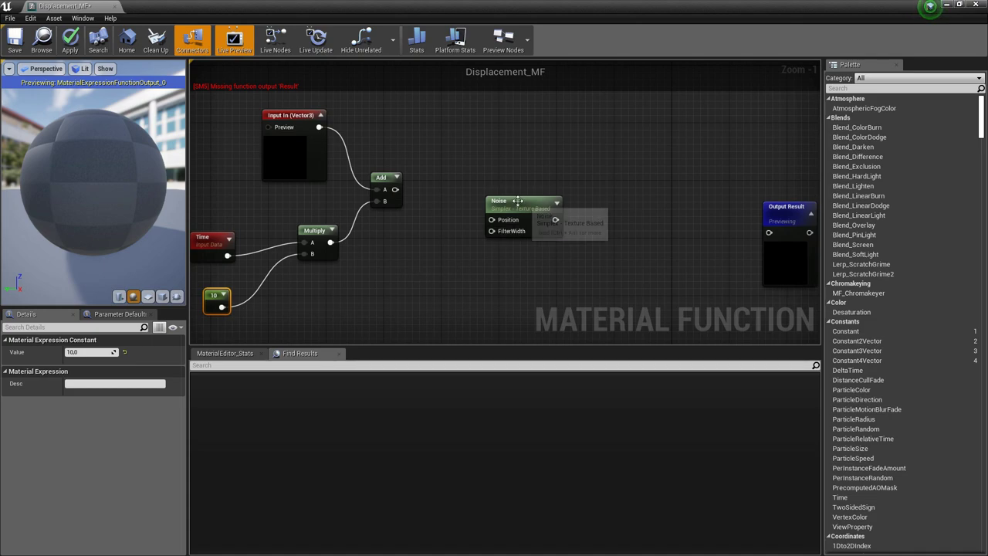
{"action": "left_click_drag", "start_coordinate": [553, 202], "coordinate": [524, 173]}
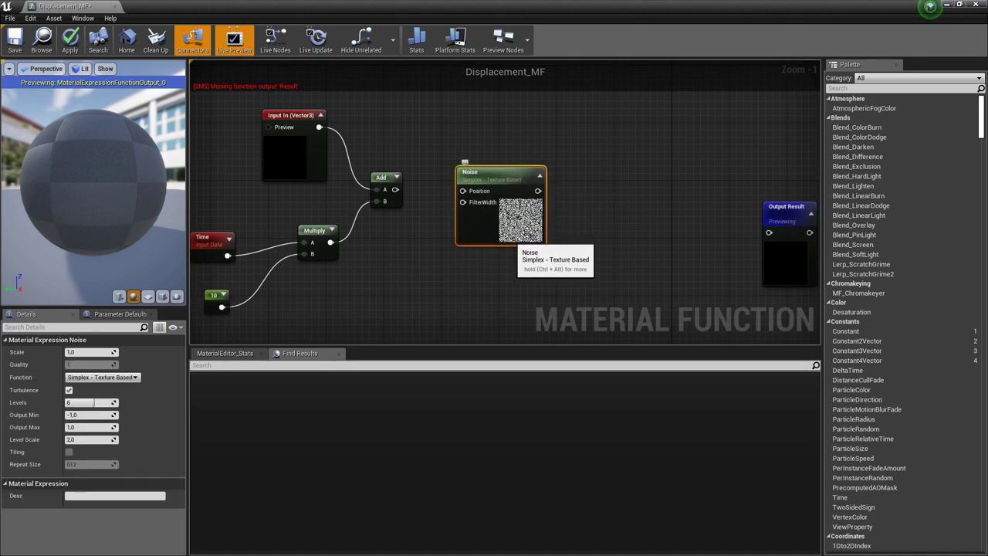
{"action": "scroll", "coordinate": [569, 213], "scroll_direction": "up", "scroll_amount": 1}
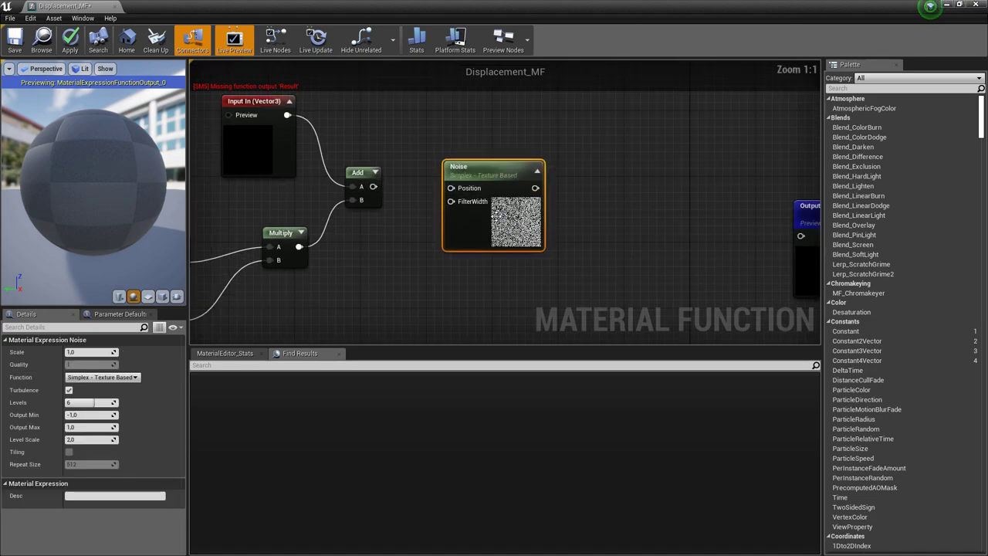
{"action": "right_click_drag", "start_coordinate": [558, 213], "coordinate": [543, 214]}
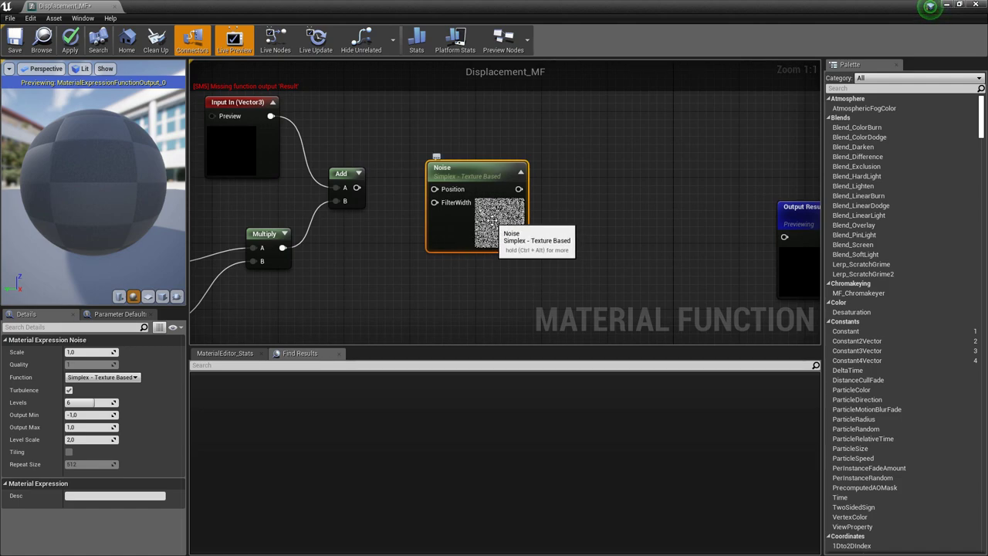
{"action": "left_click_drag", "start_coordinate": [475, 174], "coordinate": [356, 188]}
{"action": "left_click_drag", "start_coordinate": [544, 177], "coordinate": [469, 176]}
{"action": "right_click_drag", "start_coordinate": [532, 176], "coordinate": [445, 185]}
Create a second Multiply node fed by the Noise output on its A pin.
{"action": "left_click_drag", "start_coordinate": [423, 197], "coordinate": [515, 185]}
{"action": "type", "text": "multiply"}
{"action": "key", "text": "Return"}
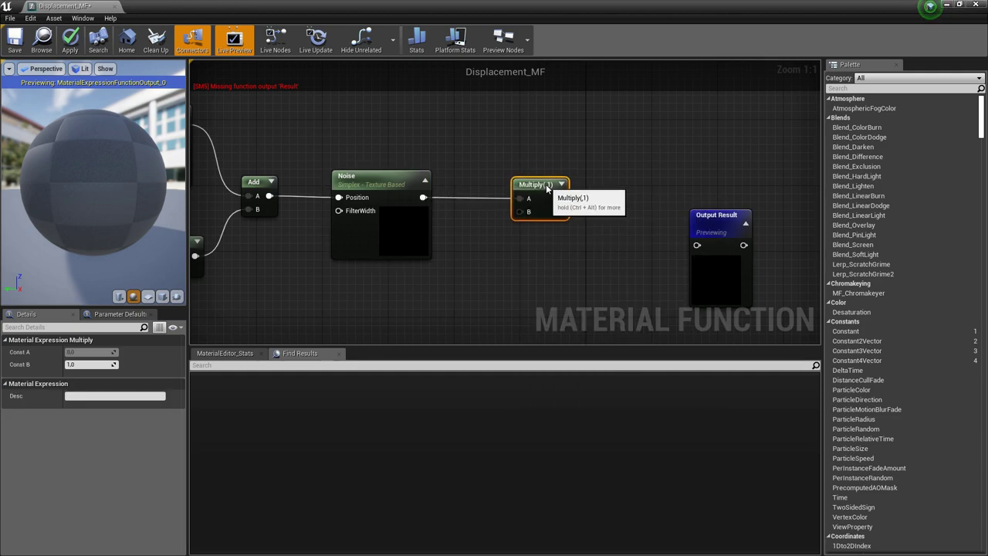
Feed a VertexNormalWS node into the second Multiply node's B pin and place it beneath the Noise node.
{"action": "left_click_drag", "start_coordinate": [520, 219], "coordinate": [429, 317]}
{"action": "type", "text": "Vertex"}
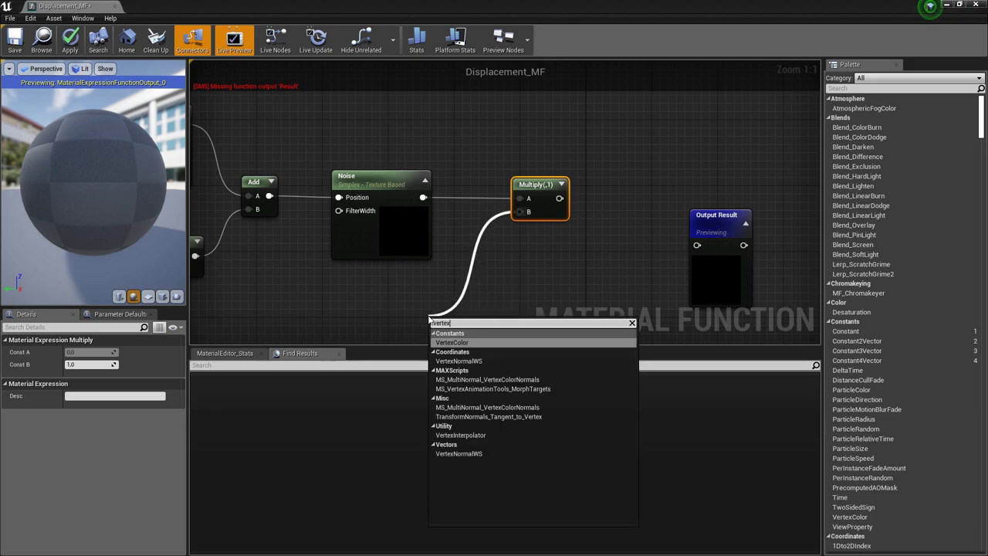
{"action": "type", "text": "N"}
{"action": "key", "text": "Return"}
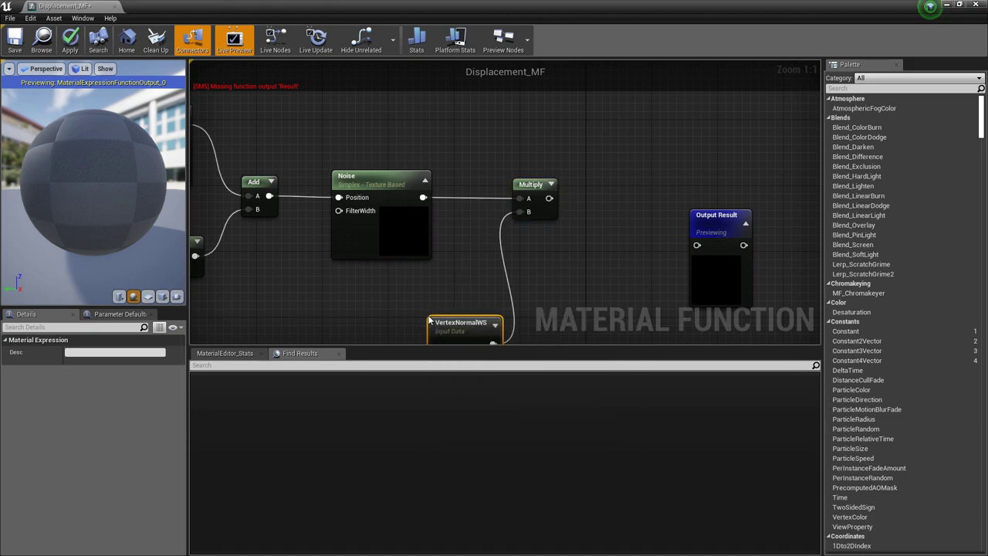
{"action": "left_click_drag", "start_coordinate": [477, 322], "coordinate": [412, 290]}
{"action": "right_click_drag", "start_coordinate": [565, 249], "coordinate": [467, 259]}
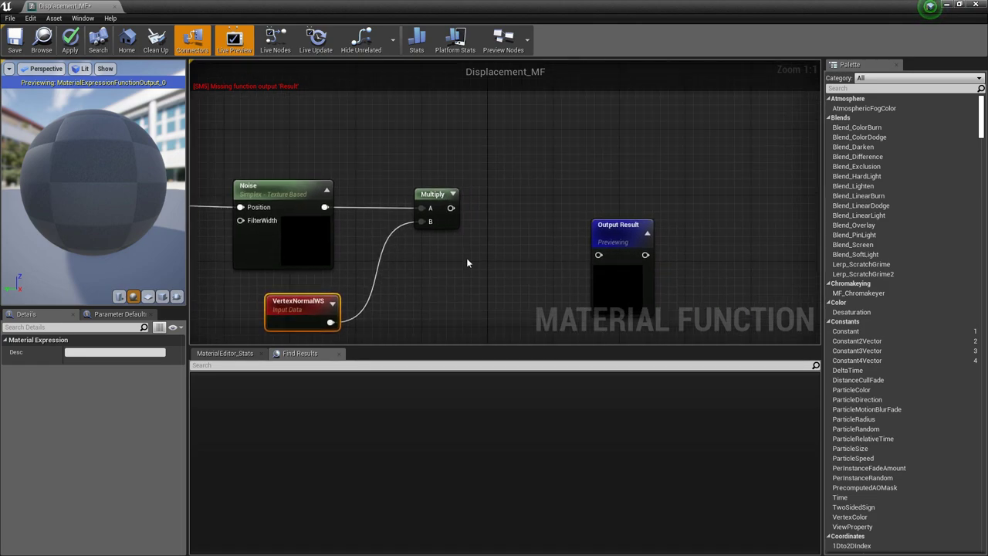
Route the second Multiply's output through a ComponentMask with only the B channel enabled into Output Result, moving Output Result farther away.
{"action": "left_click_drag", "start_coordinate": [452, 209], "coordinate": [521, 207]}
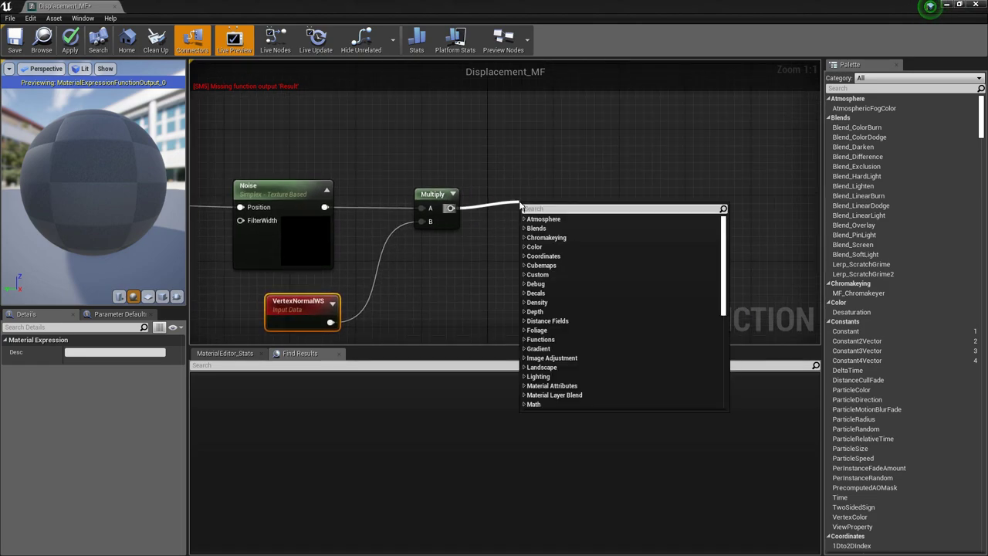
{"action": "type", "text": "mask"}
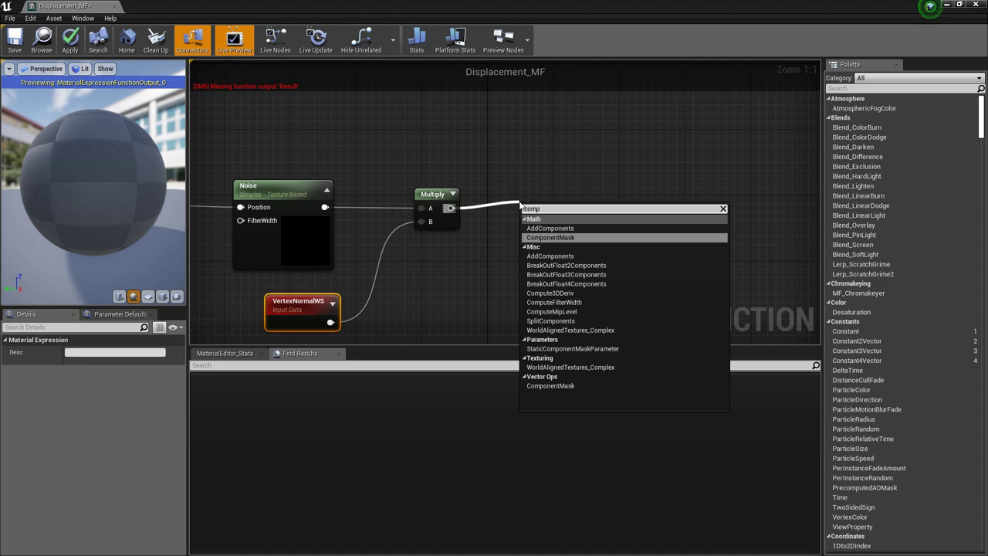
{"action": "key", "text": "Return"}
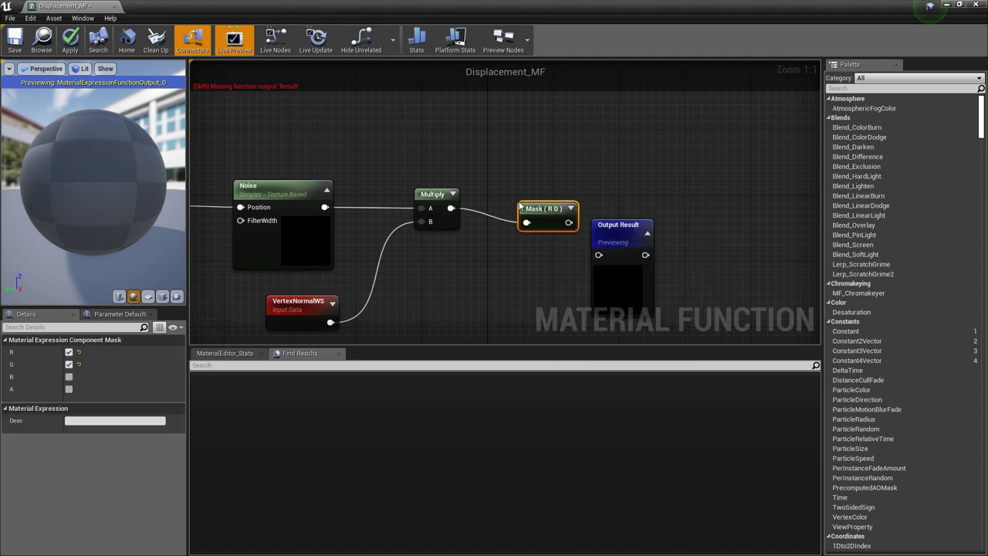
{"action": "left_click", "coordinate": [69, 352]}
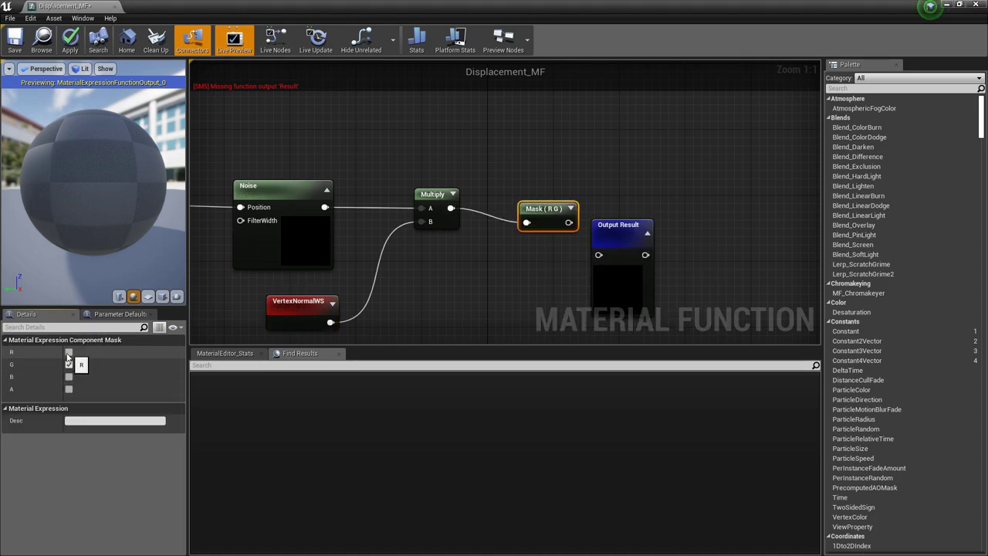
{"action": "left_click", "coordinate": [69, 365]}
{"action": "left_click", "coordinate": [68, 377]}
{"action": "left_click_drag", "start_coordinate": [639, 236], "coordinate": [685, 189]}
{"action": "left_click_drag", "start_coordinate": [562, 223], "coordinate": [644, 206]}
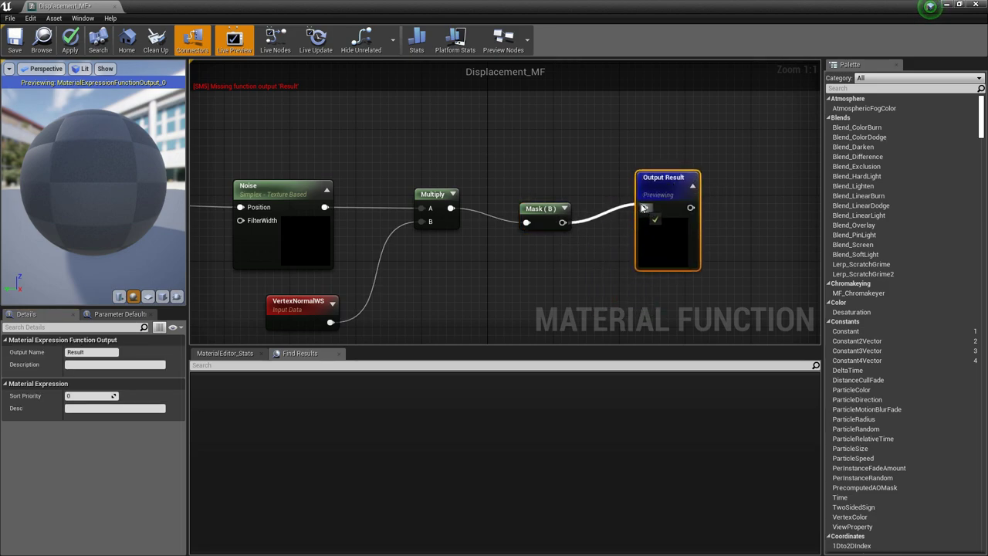
Set the Noise node's Scale to 0.05 and its Function to Gradient - Texture Based.
{"action": "scroll", "coordinate": [593, 241], "scroll_direction": "down", "scroll_amount": 1}
{"action": "right_click_drag", "start_coordinate": [593, 240], "coordinate": [791, 222]}
{"action": "scroll", "coordinate": [584, 184], "scroll_direction": "up", "scroll_amount": 1}
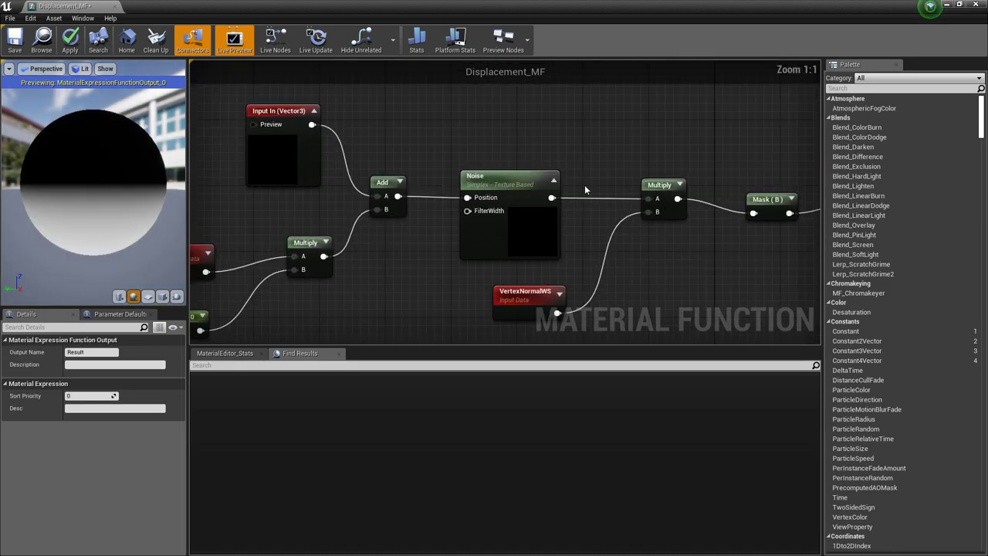
{"action": "left_click", "coordinate": [539, 228]}
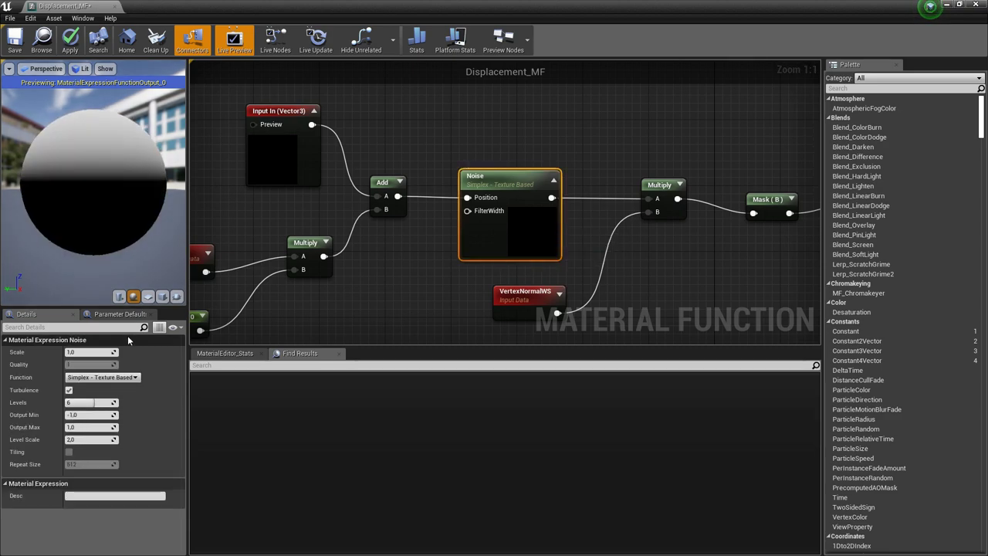
{"action": "left_click", "coordinate": [91, 352]}
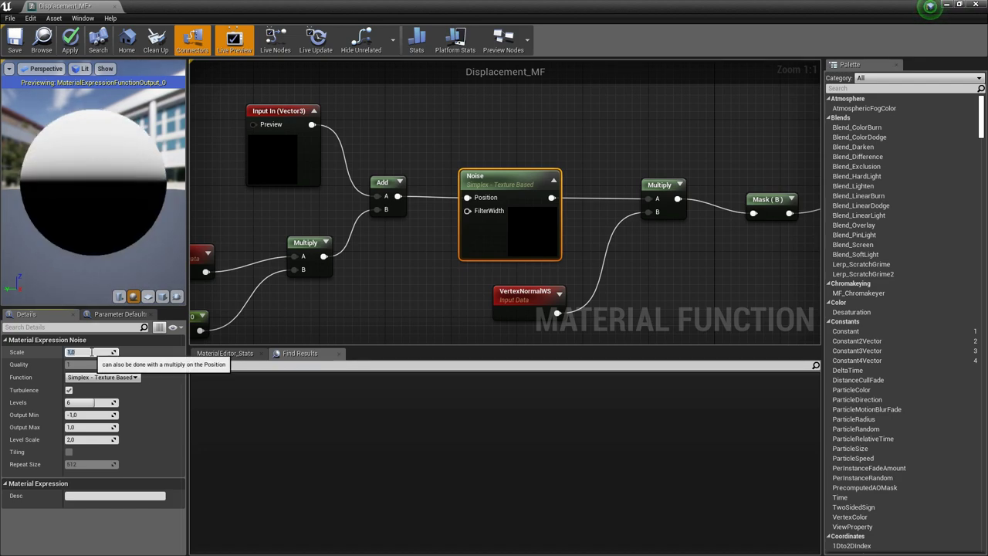
{"action": "type", "text": "0.05"}
{"action": "key", "text": "Return"}
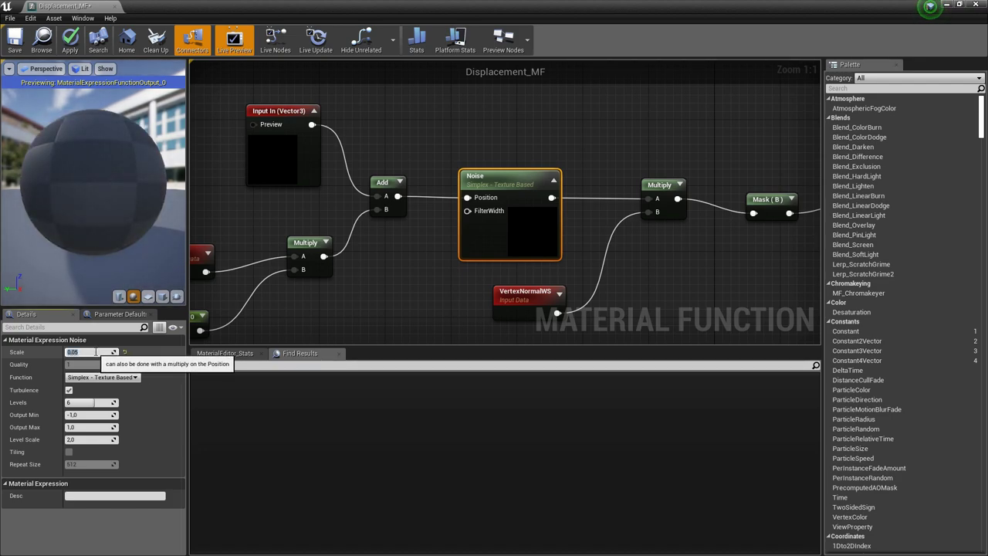
{"action": "left_click", "coordinate": [108, 377]}
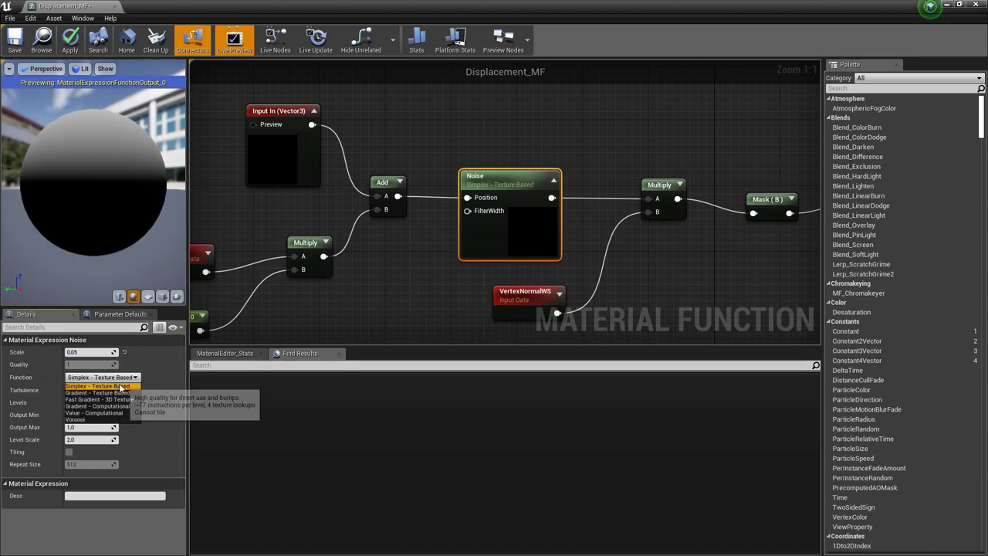
{"action": "left_click", "coordinate": [116, 393]}
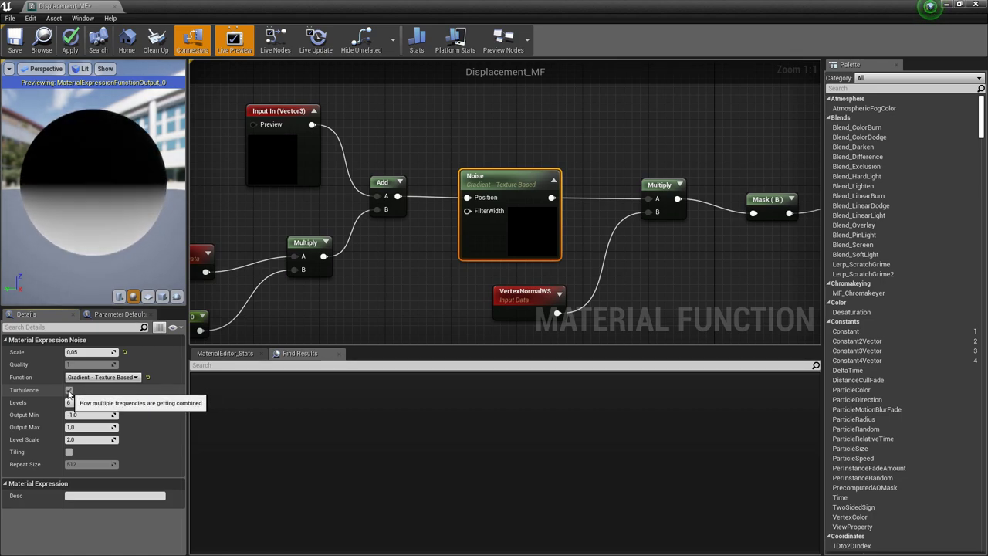
Disable Turbulence on the Noise node and set its Levels to 2.
{"action": "left_click", "coordinate": [69, 390]}
{"action": "left_click", "coordinate": [101, 402]}
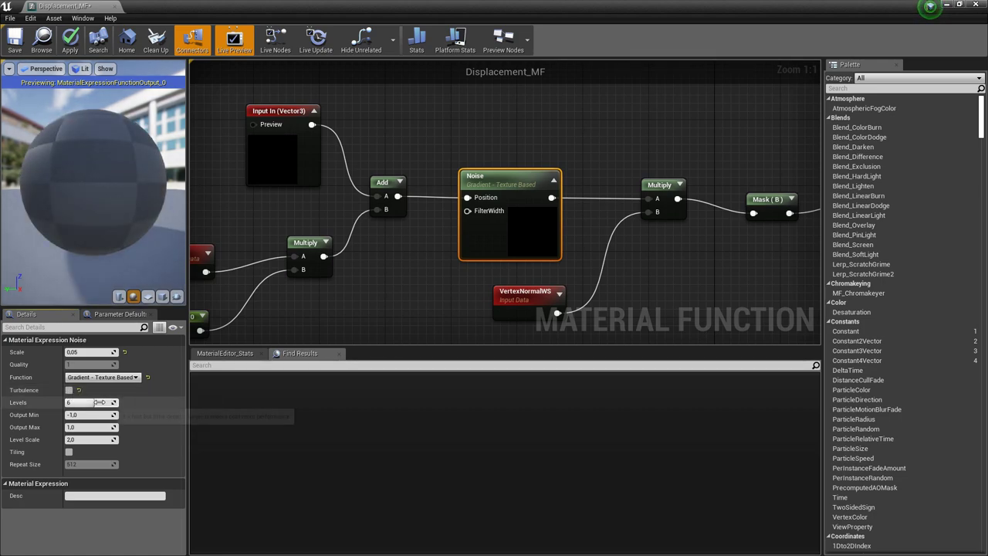
{"action": "type", "text": "2"}
{"action": "key", "text": "Return"}
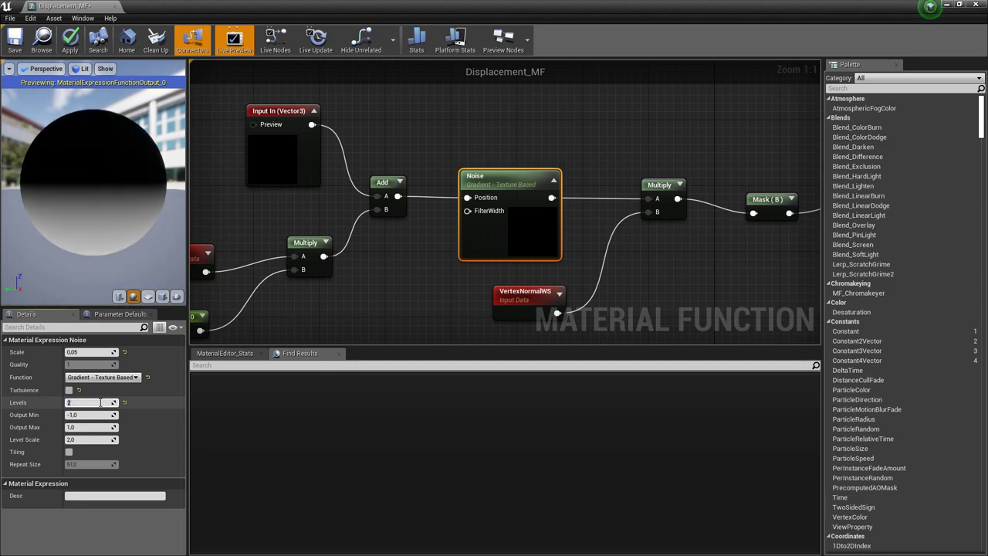
Apply the changes to Displacement_MF and close its material function editor.
{"action": "scroll", "coordinate": [419, 266], "scroll_direction": "down", "scroll_amount": 3}
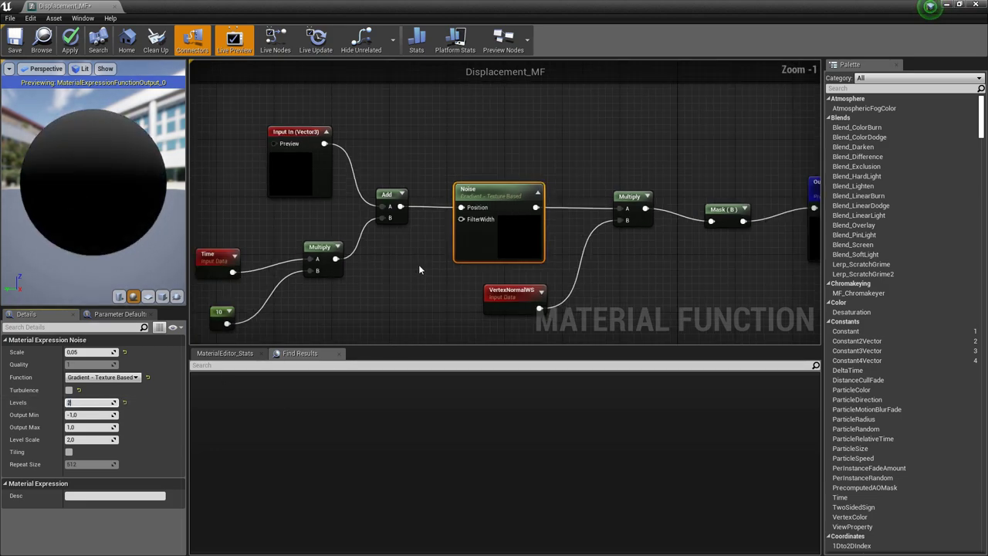
{"action": "right_click_drag", "start_coordinate": [420, 160], "coordinate": [469, 173]}
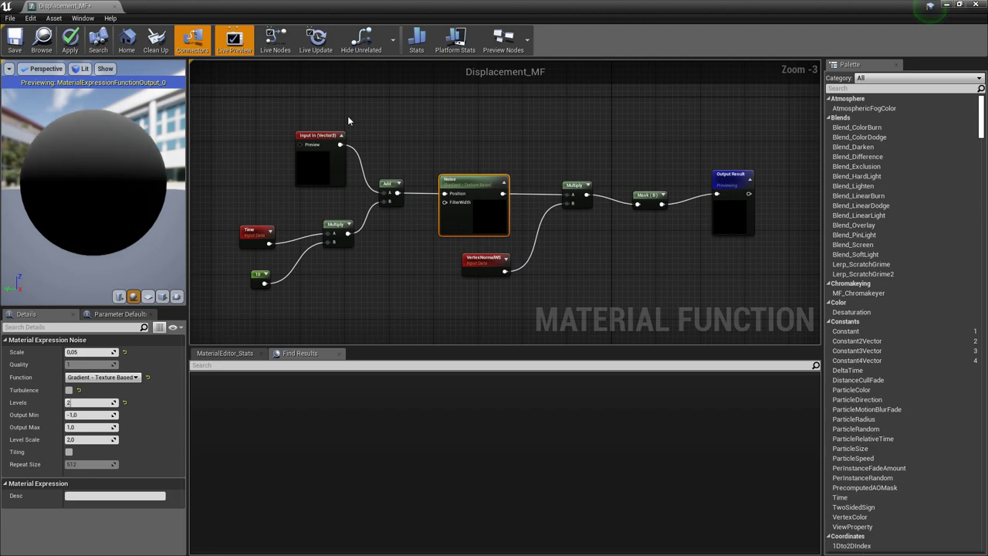
{"action": "left_click", "coordinate": [71, 43]}
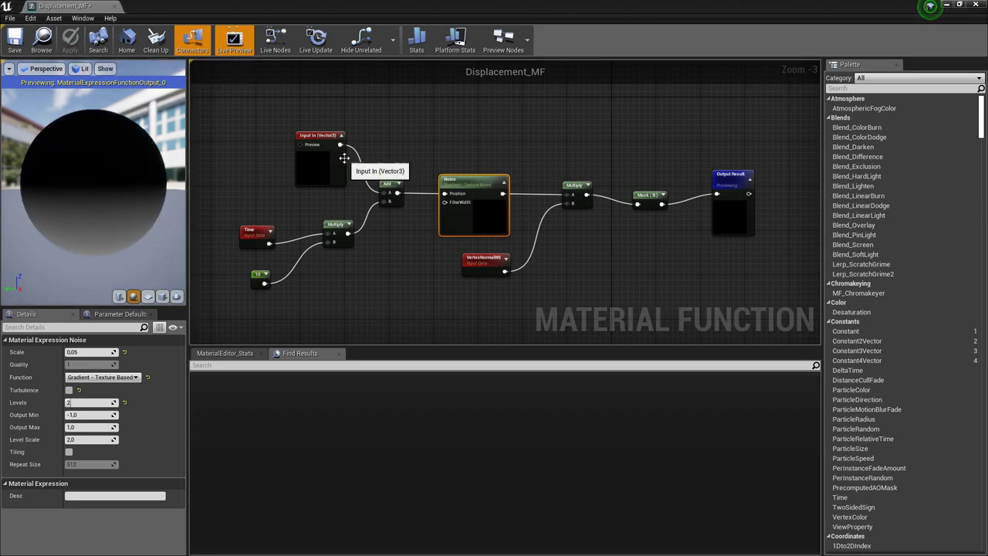
{"action": "left_click", "coordinate": [974, 4]}
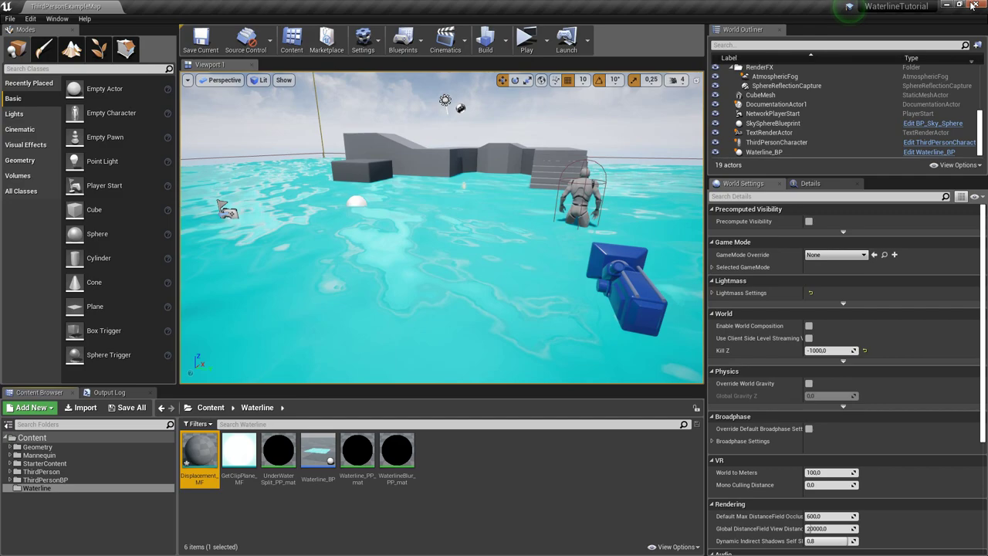
Create a folder named AdvancedWaterline inside the Waterline content folder.
{"action": "left_click", "coordinate": [567, 472]}
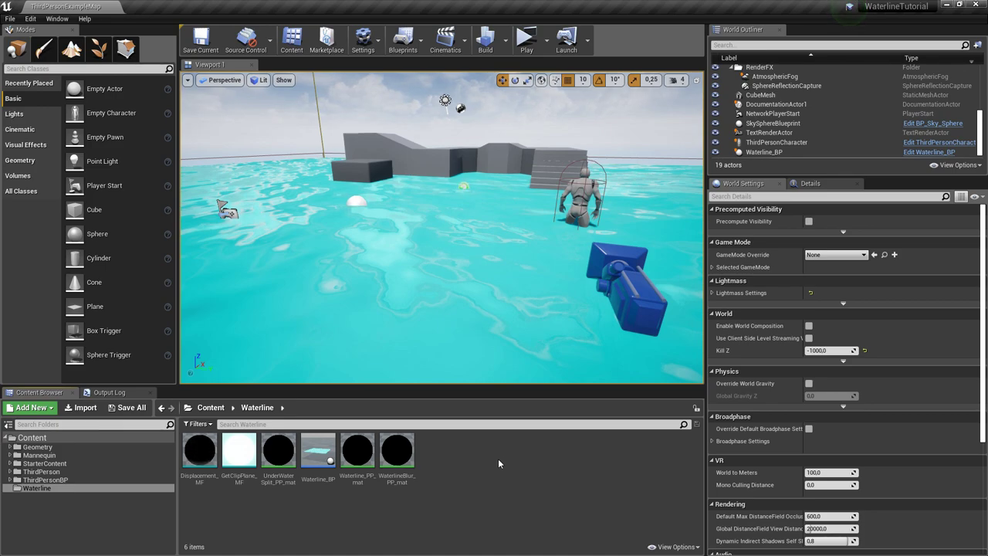
{"action": "right_click", "coordinate": [475, 463]}
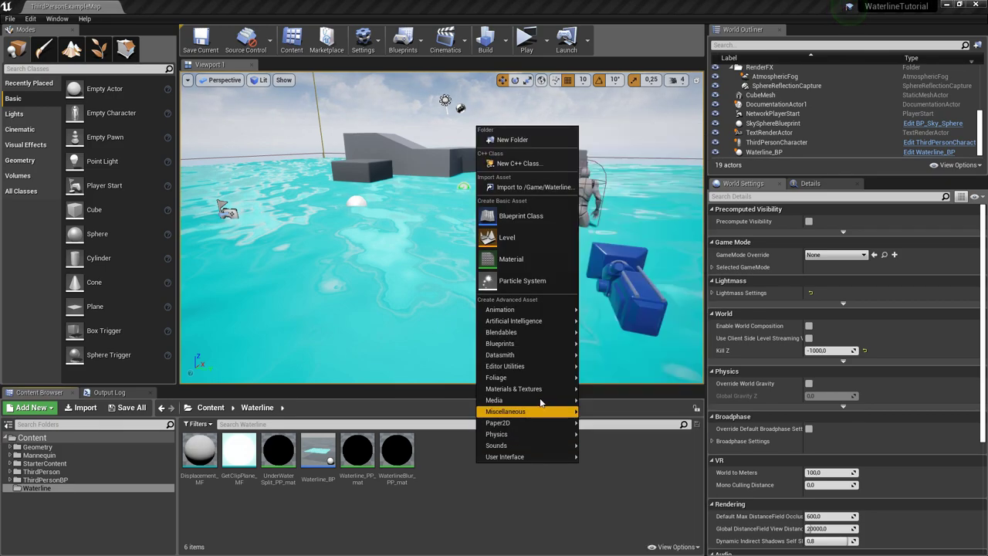
{"action": "mouse_move", "coordinate": [538, 387]}
{"action": "left_click", "coordinate": [507, 139]}
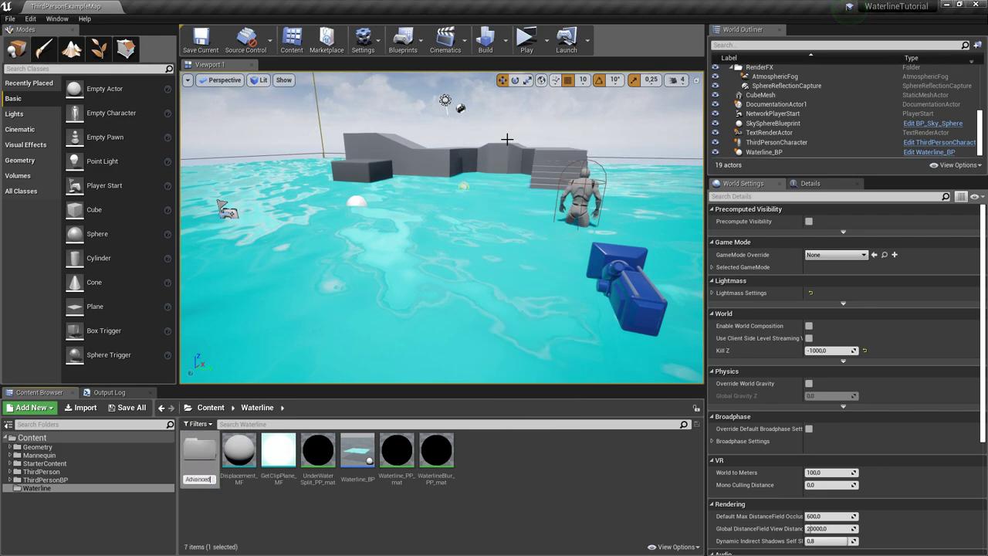
{"action": "key", "text": "Return"}
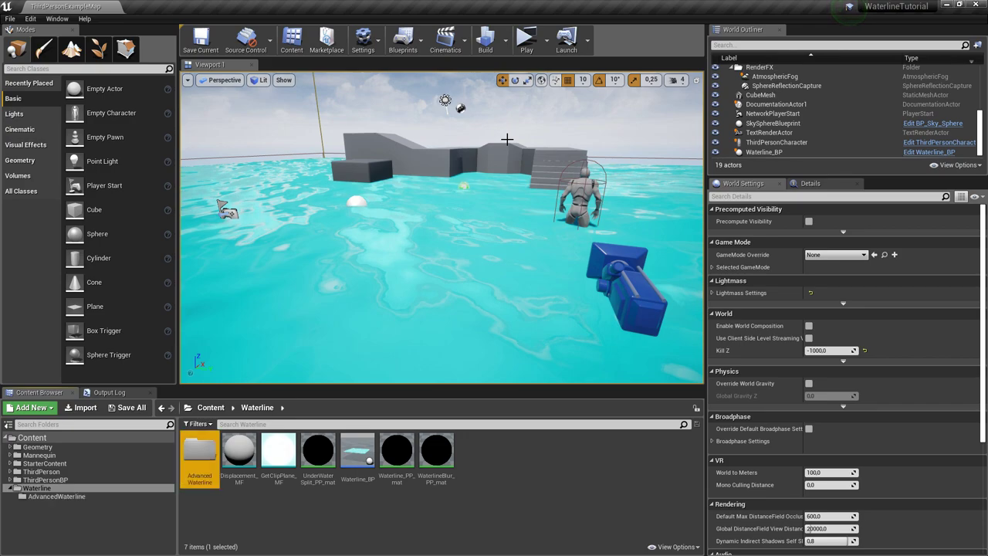
Copy UnderWaterSplit_PP_mat, Waterline_BP, Waterline_PP_mat and WaterlineBlur_PP_mat into the AdvancedWaterline folder.
{"action": "left_click", "coordinate": [318, 451], "text": "ctrl"}
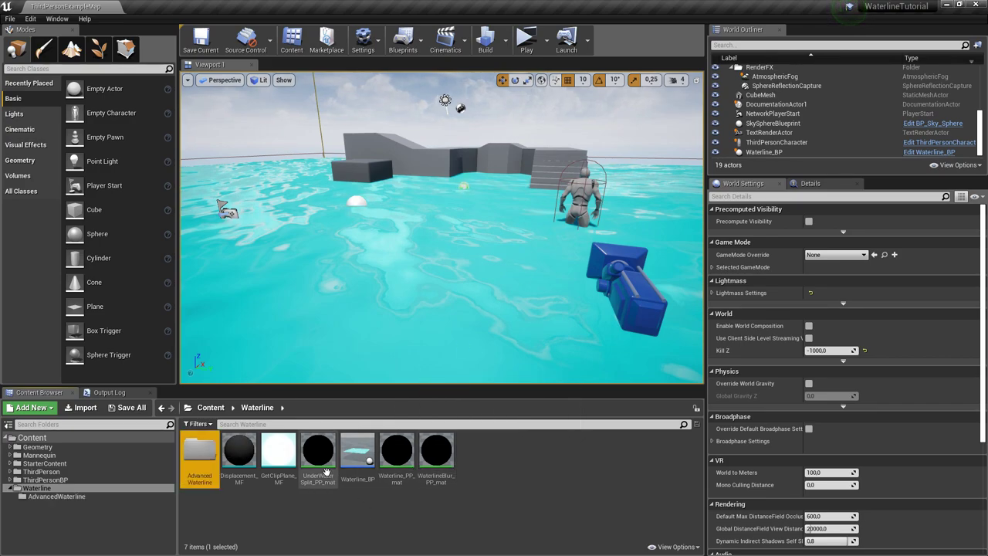
{"action": "left_click", "coordinate": [396, 452], "text": "ctrl"}
{"action": "left_click", "coordinate": [436, 452], "text": "ctrl"}
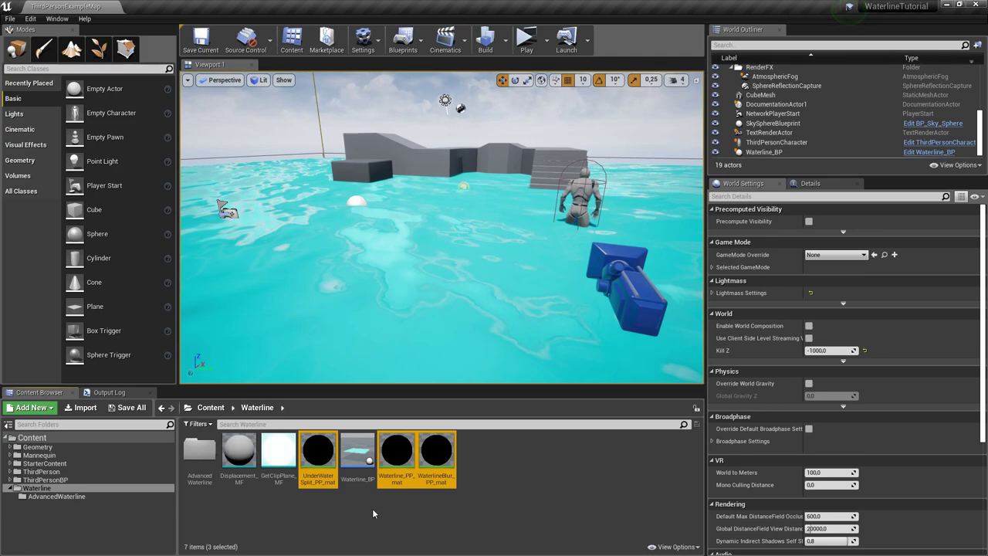
{"action": "left_click", "coordinate": [357, 452], "text": "ctrl"}
{"action": "left_click_drag", "start_coordinate": [357, 452], "coordinate": [198, 451]}
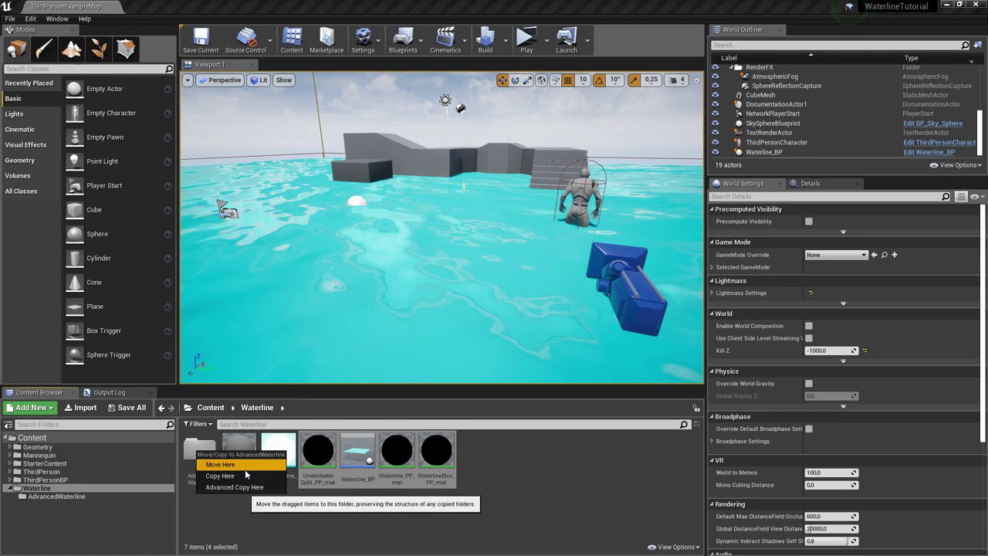
{"action": "left_click", "coordinate": [247, 476]}
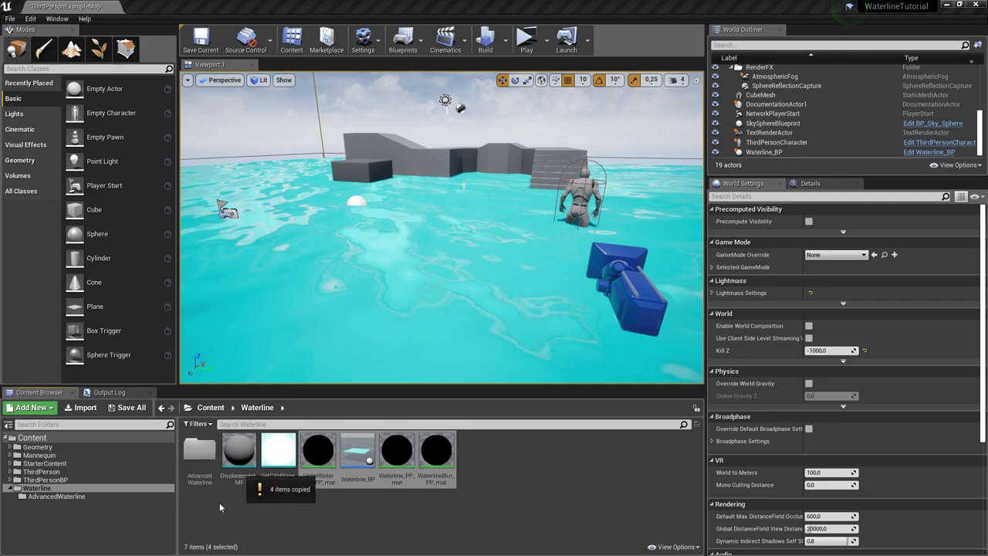
Open the AdvancedWaterline folder and rename the UnderWaterSplit_PP_mat copy with the prefix Advanced.
{"action": "double_click", "coordinate": [199, 454]}
{"action": "left_click", "coordinate": [197, 462]}
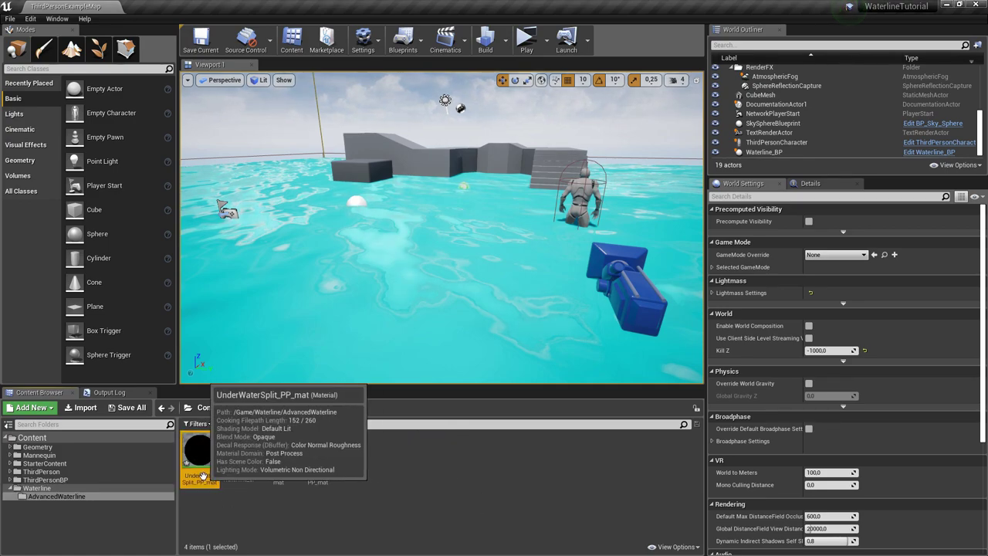
{"action": "left_click", "coordinate": [188, 477]}
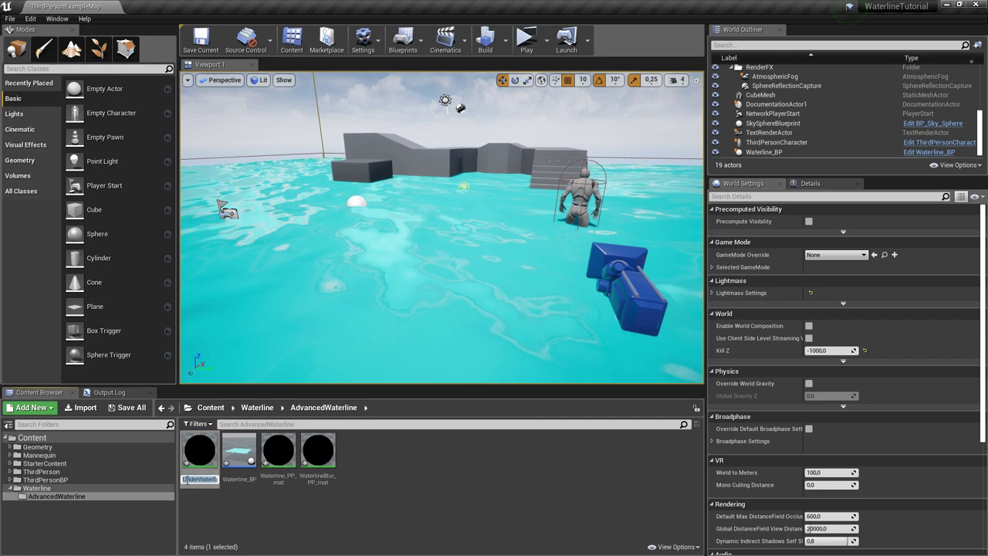
{"action": "left_click", "coordinate": [181, 478]}
{"action": "left_click", "coordinate": [189, 478]}
{"action": "left_click", "coordinate": [183, 479]}
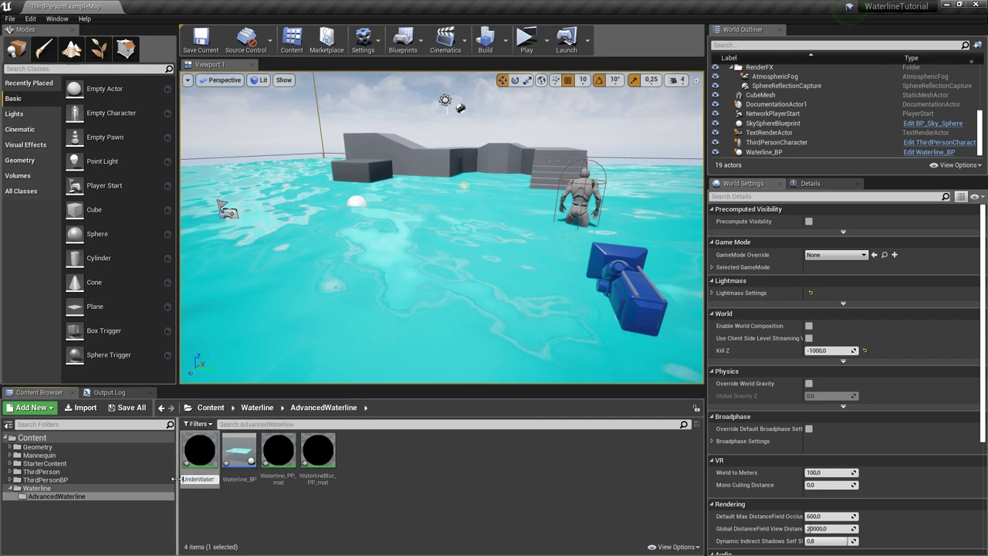
{"action": "type", "text": "Advanc"}
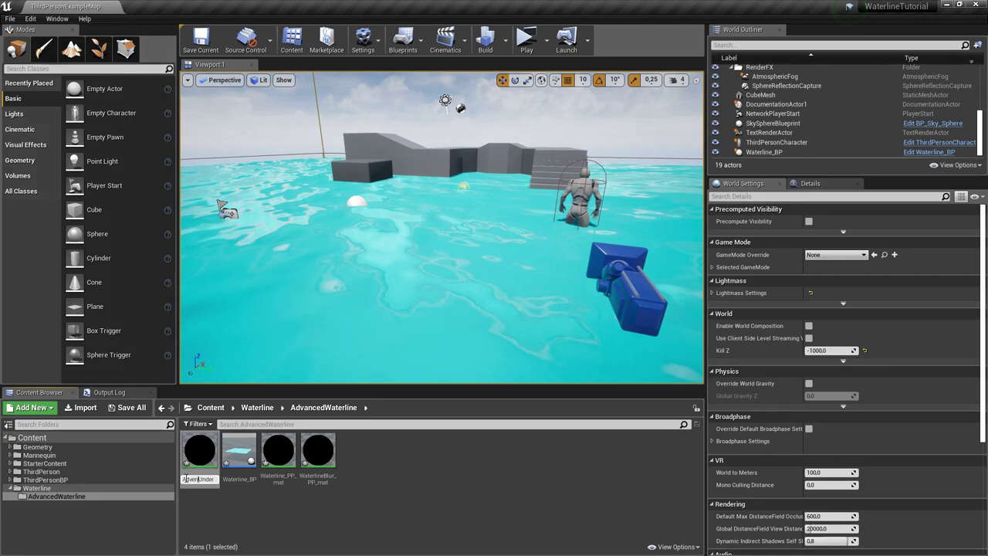
{"action": "type", "text": "ed"}
{"action": "key", "text": "Return"}
Rename the Waterline_BP and Waterline_PP_mat copies to AdvancedWaterline_BP and AdvancedWaterline_PP_mat.
{"action": "left_click", "coordinate": [232, 463]}
{"action": "key", "text": "F2"}
{"action": "type", "text": "Adv"}
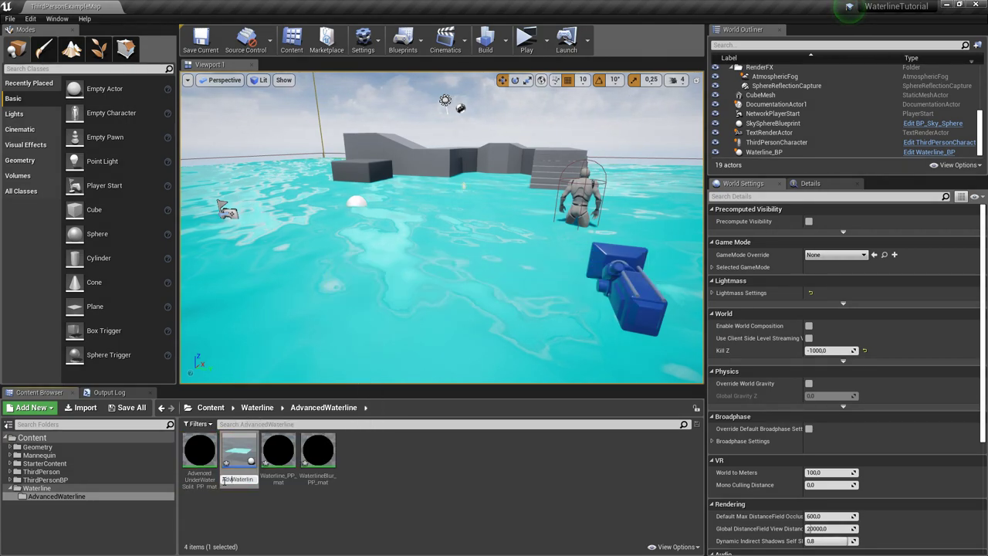
{"action": "type", "text": "anced"}
{"action": "key", "text": "Return"}
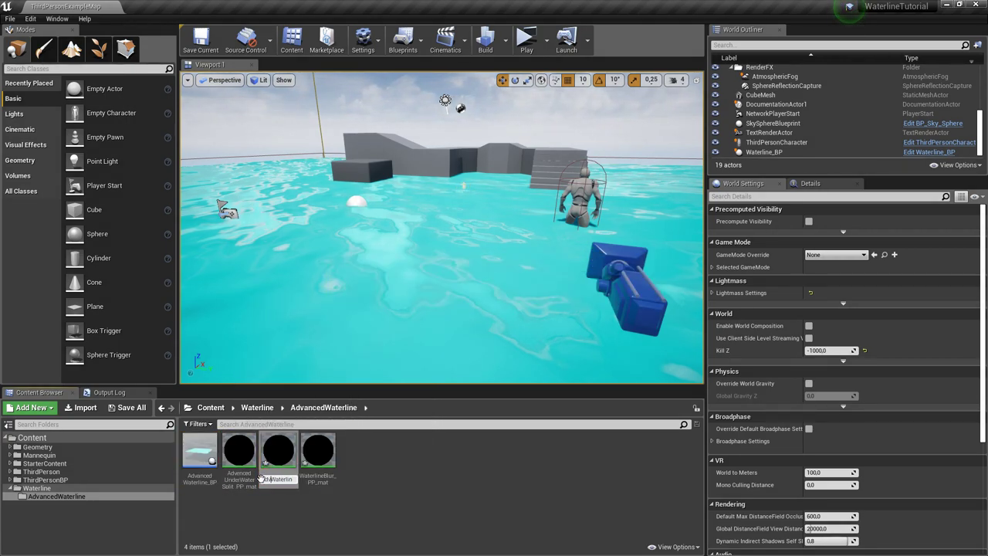
{"action": "key", "text": "Return"}
Rename the WaterlineBlur_PP_mat copy with the prefix Advanced.
{"action": "left_click", "coordinate": [304, 480]}
{"action": "key", "text": "F2"}
{"action": "type", "text": "Advanced"}
{"action": "key", "text": "Return"}
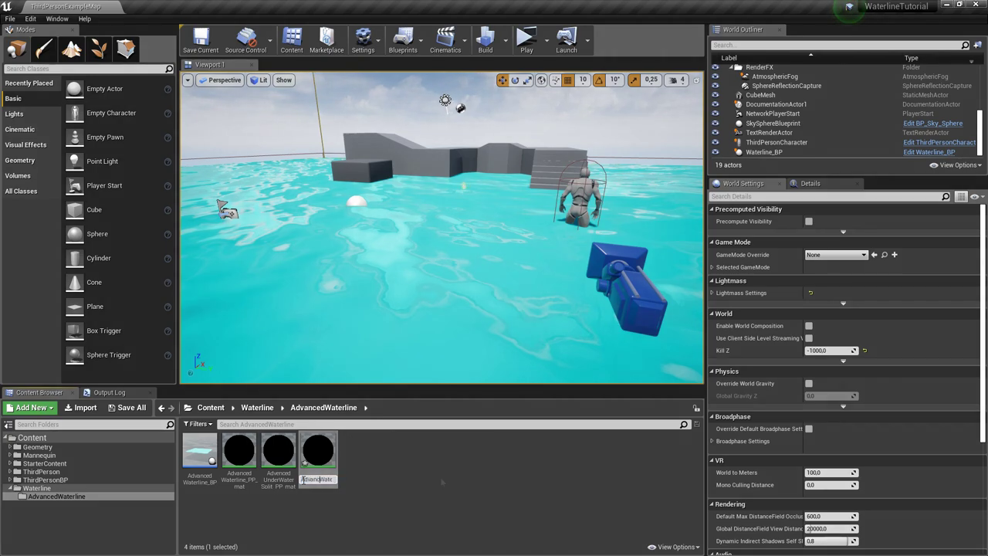
Commit the blur material copy's rename and open AdvancedWaterline_BP in its 3D view with the StaticMesh component selected.
{"action": "left_click", "coordinate": [440, 477]}
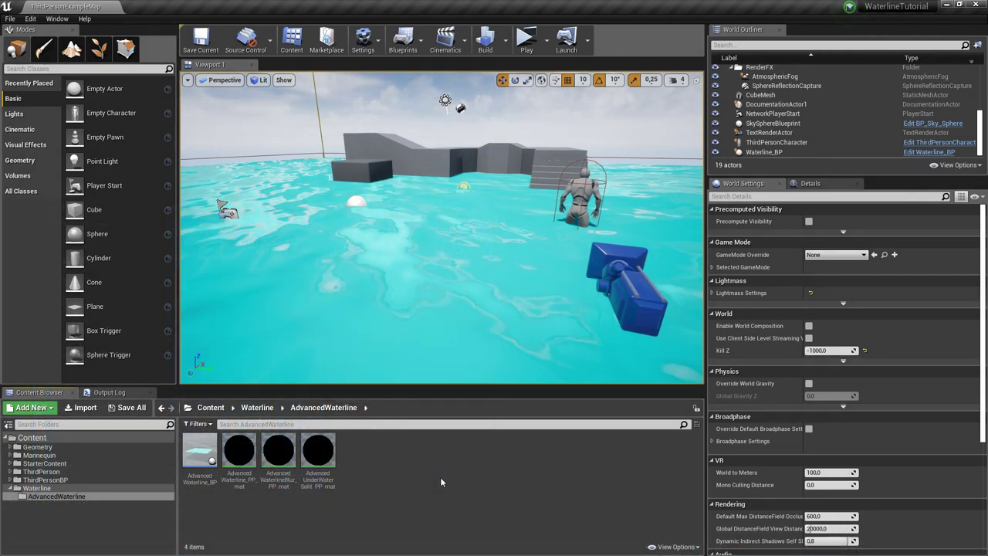
{"action": "double_click", "coordinate": [211, 461]}
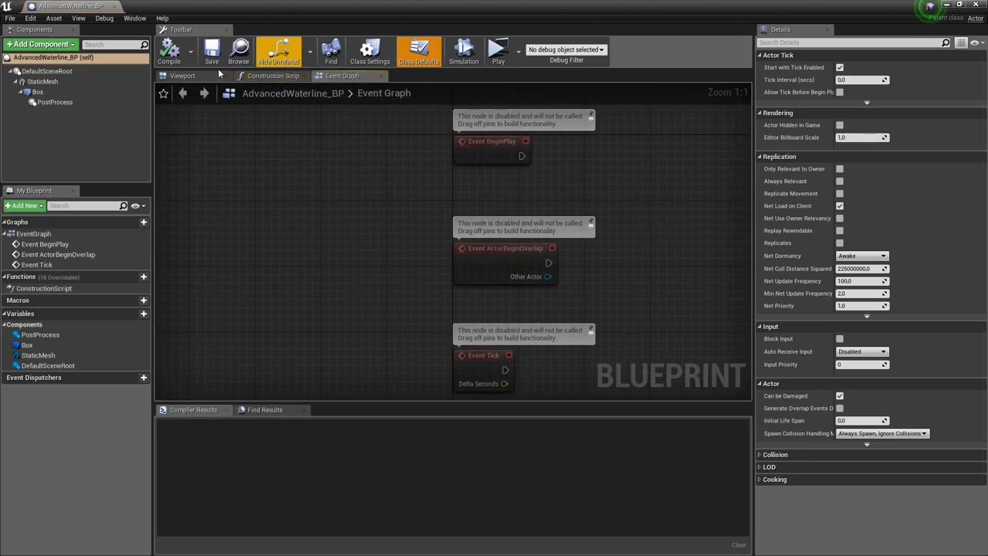
{"action": "left_click", "coordinate": [42, 81]}
{"action": "left_click", "coordinate": [184, 77]}
{"action": "right_click_drag", "start_coordinate": [453, 242], "coordinate": [471, 281]}
{"action": "scroll", "coordinate": [484, 170], "scroll_direction": "down", "scroll_amount": 10}
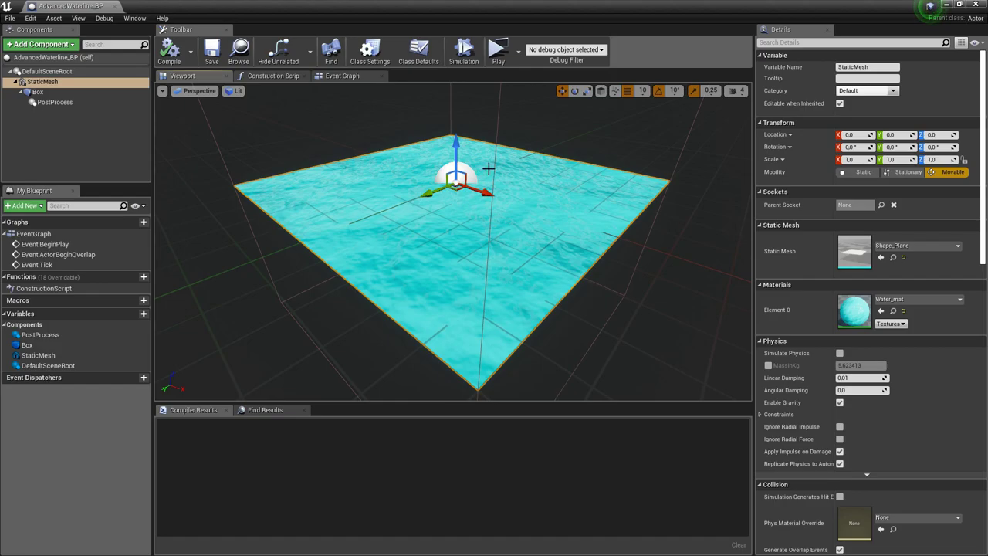
Switch to Blender to examine the finely subdivided plane mesh, and return to the Unreal blueprint.
{"action": "key", "text": "super"}
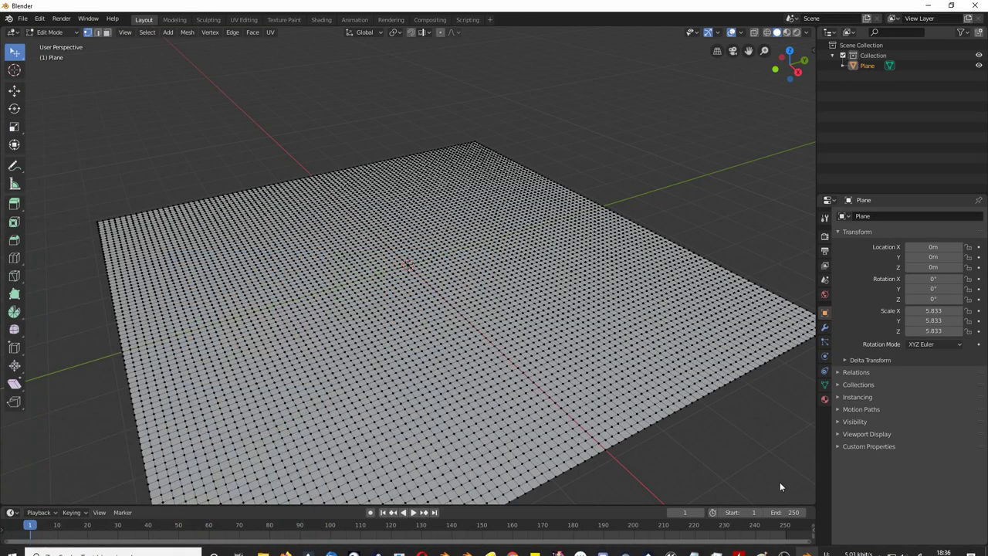
{"action": "mouse_move", "coordinate": [641, 335]}
{"action": "middle_mouse_down"}
{"action": "mouse_move", "coordinate": [549, 332]}
{"action": "mouse_move", "coordinate": [649, 331]}
{"action": "middle_mouse_up"}
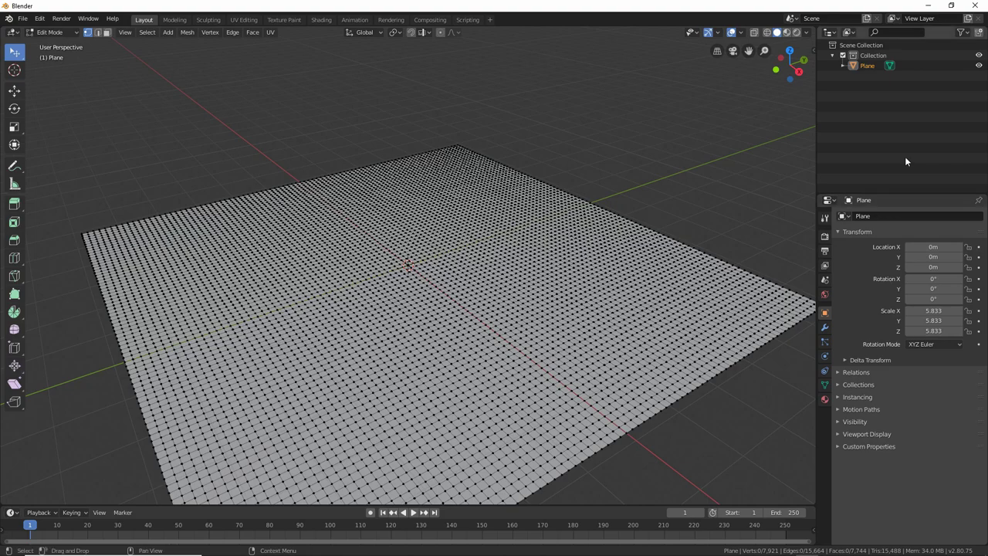
{"action": "left_click", "coordinate": [926, 6]}
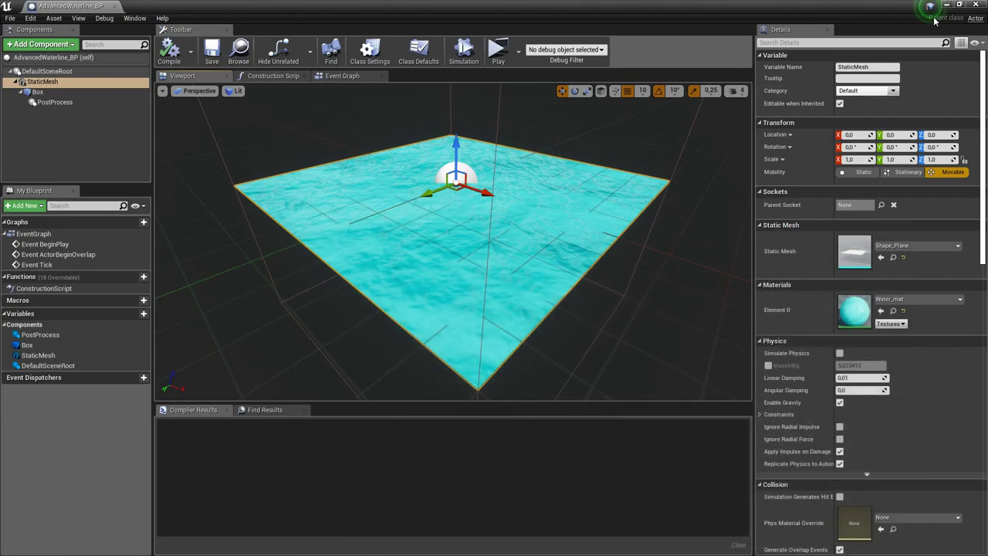
Import Waterline_Plane.fbx into the AdvancedWaterline folder as a static mesh with the default FBX options.
{"action": "left_click", "coordinate": [947, 4]}
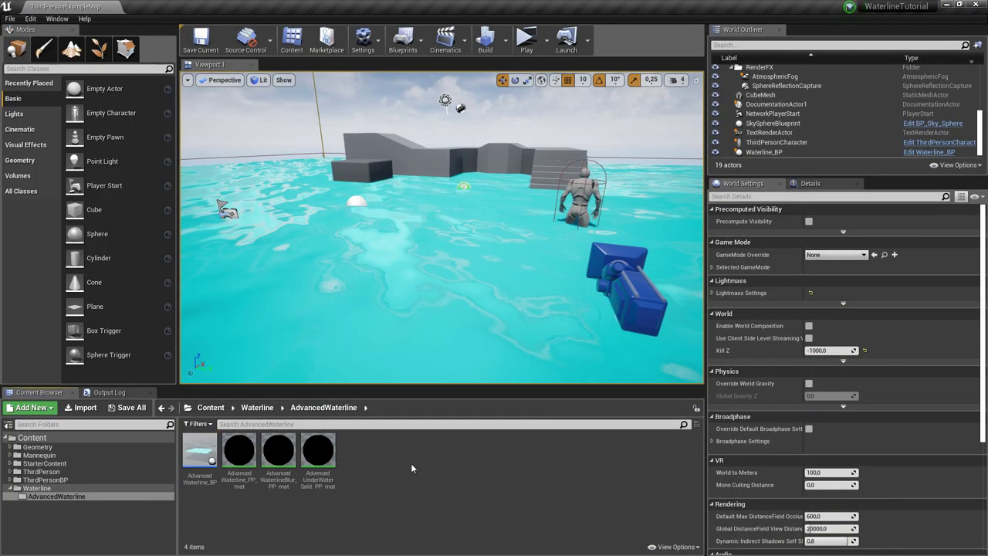
{"action": "right_click", "coordinate": [411, 463]}
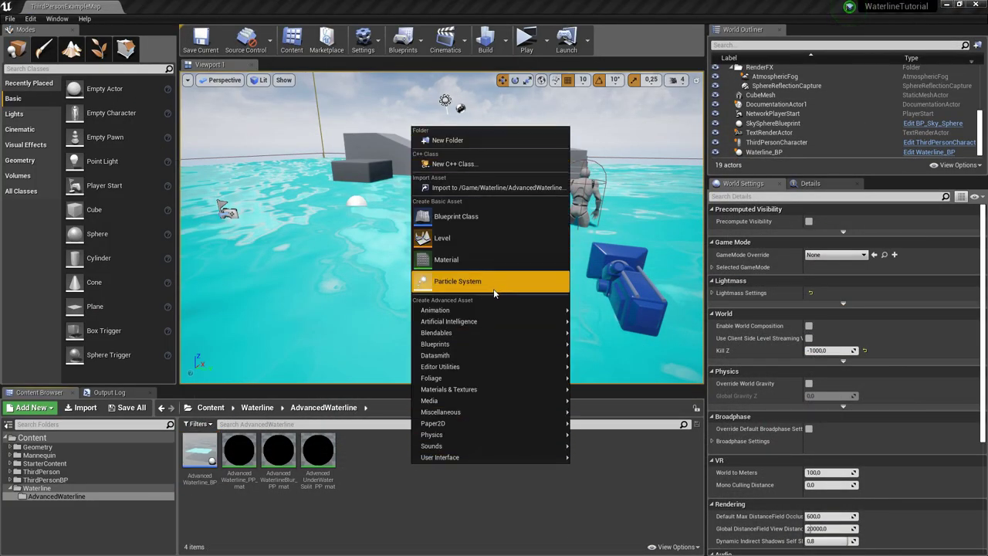
{"action": "left_click", "coordinate": [479, 188]}
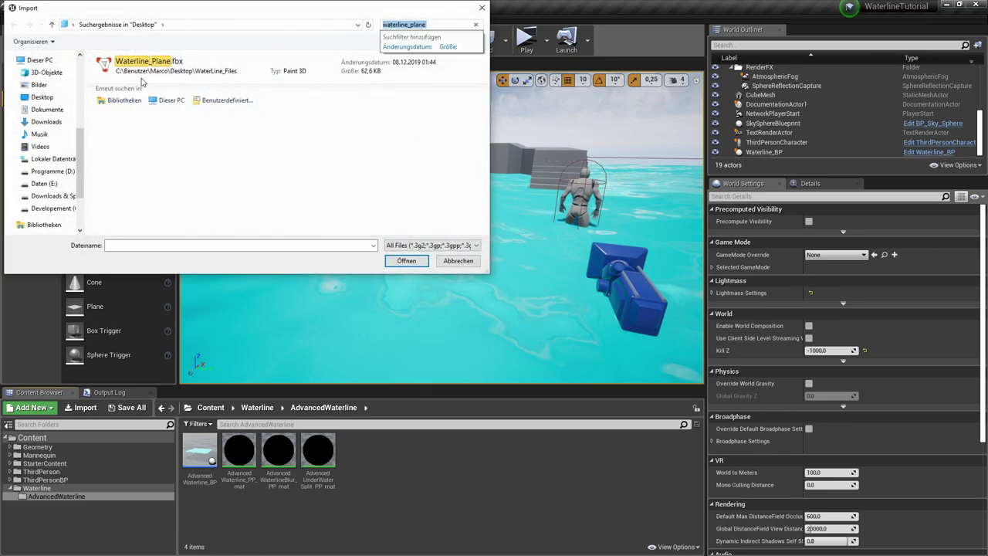
{"action": "left_click", "coordinate": [119, 67]}
{"action": "left_click", "coordinate": [408, 262]}
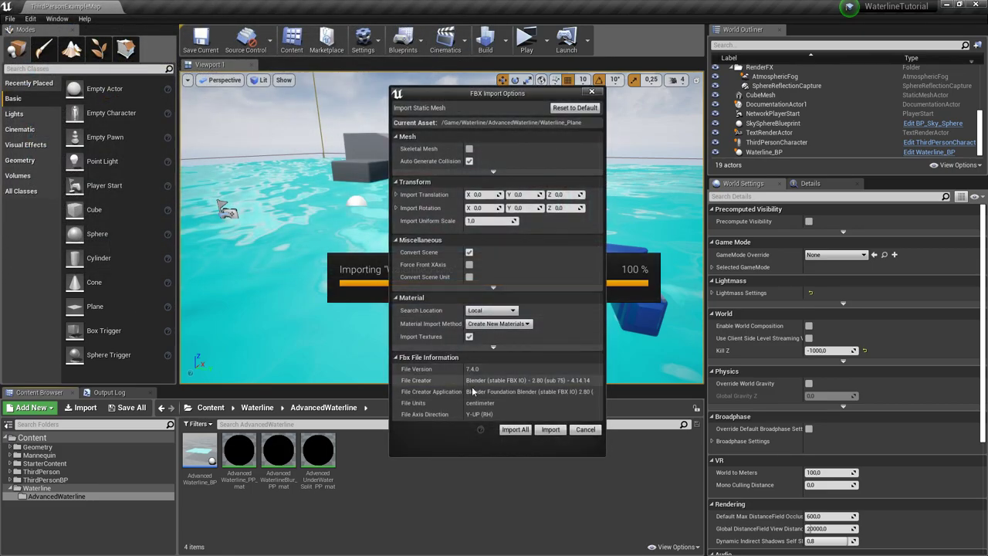
{"action": "left_click", "coordinate": [550, 430]}
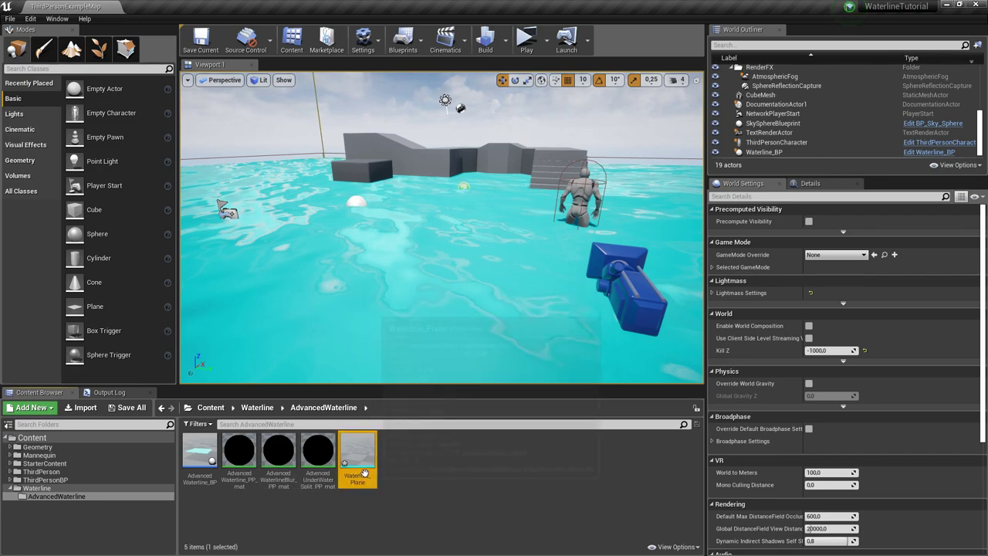
Reopen AdvancedWaterline_BP and assign the Waterline_Plane mesh to its StaticMesh component.
{"action": "double_click", "coordinate": [197, 454]}
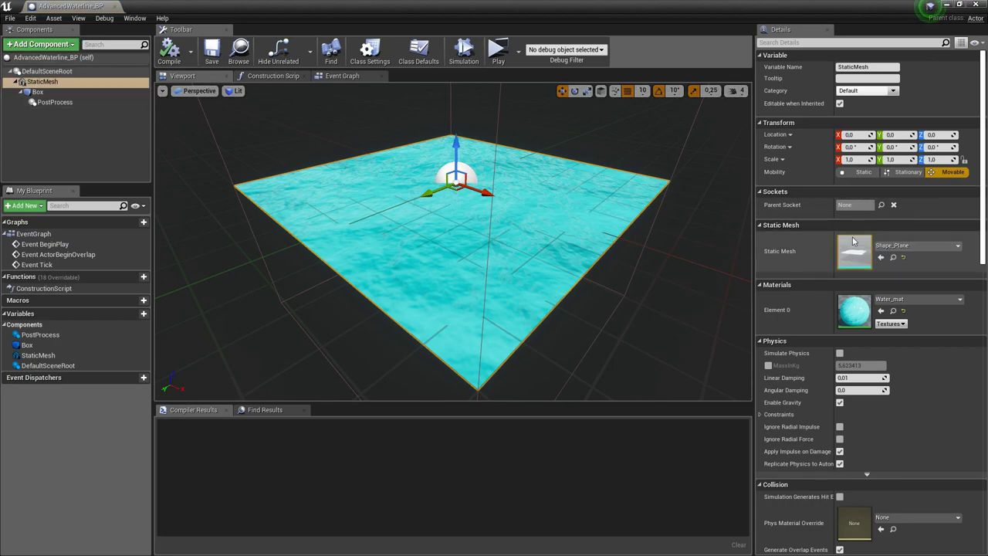
{"action": "left_click", "coordinate": [912, 247]}
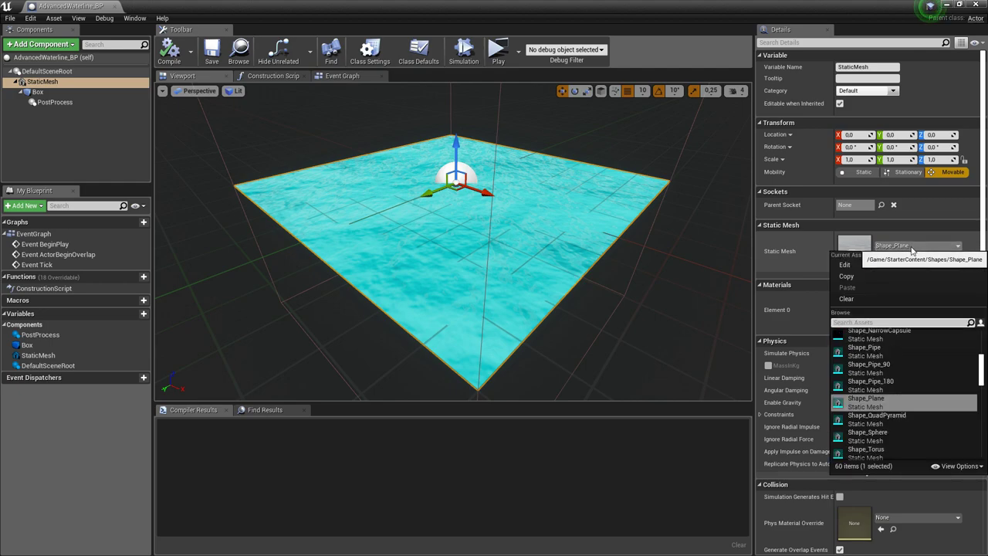
{"action": "type", "text": "waterlin"}
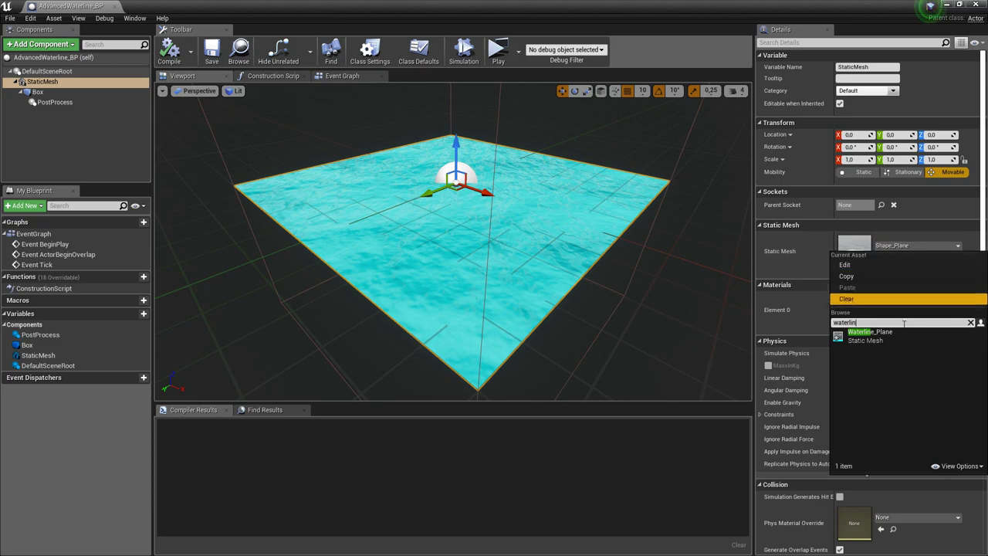
{"action": "left_click", "coordinate": [896, 334]}
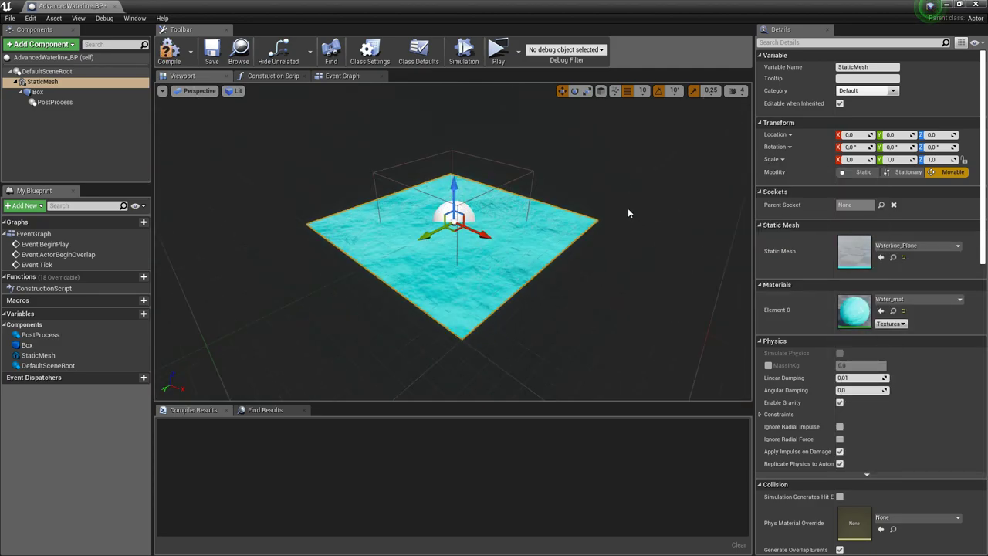
{"action": "scroll", "coordinate": [628, 208], "scroll_direction": "up", "scroll_amount": 5}
{"action": "right_click_drag", "start_coordinate": [626, 208], "coordinate": [550, 216]}
{"action": "scroll", "coordinate": [555, 190], "scroll_direction": "down", "scroll_amount": 5}
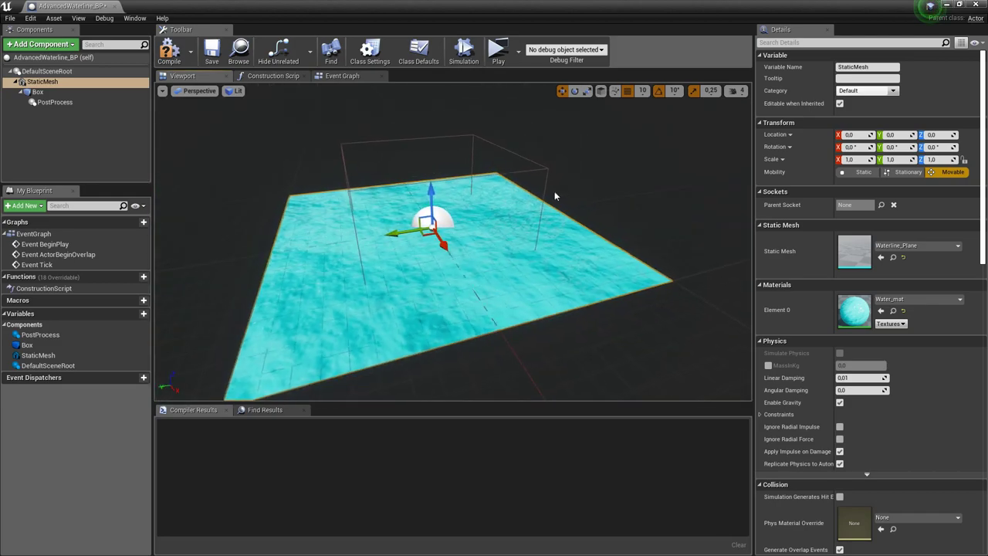
Set the Box component's extent to 100 in X, Y and Z.
{"action": "left_click", "coordinate": [68, 95]}
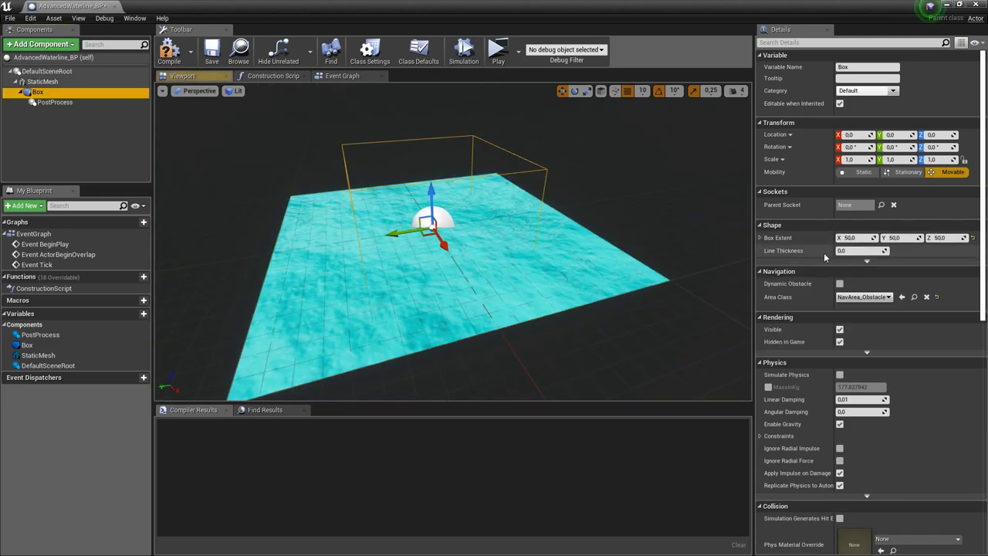
{"action": "left_click", "coordinate": [857, 238]}
{"action": "type", "text": "100"}
{"action": "key", "text": "Tab"}
{"action": "type", "text": "100"}
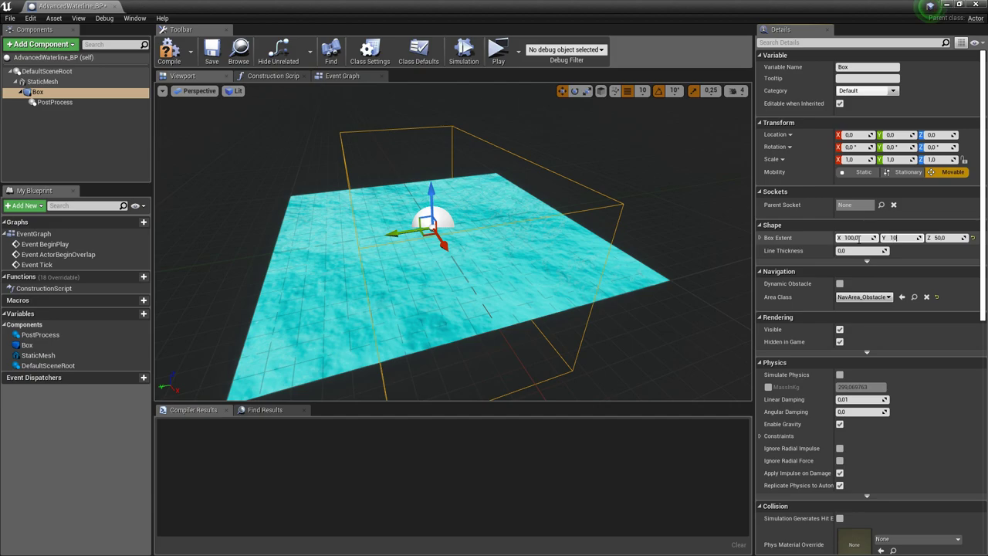
{"action": "key", "text": "Tab"}
{"action": "type", "text": "100"}
{"action": "key", "text": "Return"}
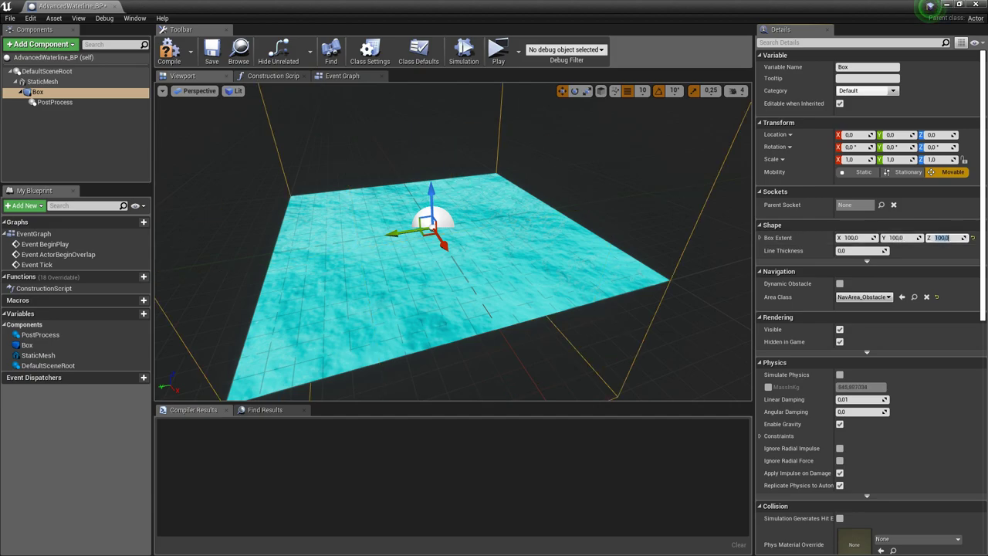
{"action": "right_click_drag", "start_coordinate": [239, 121], "coordinate": [309, 121]}
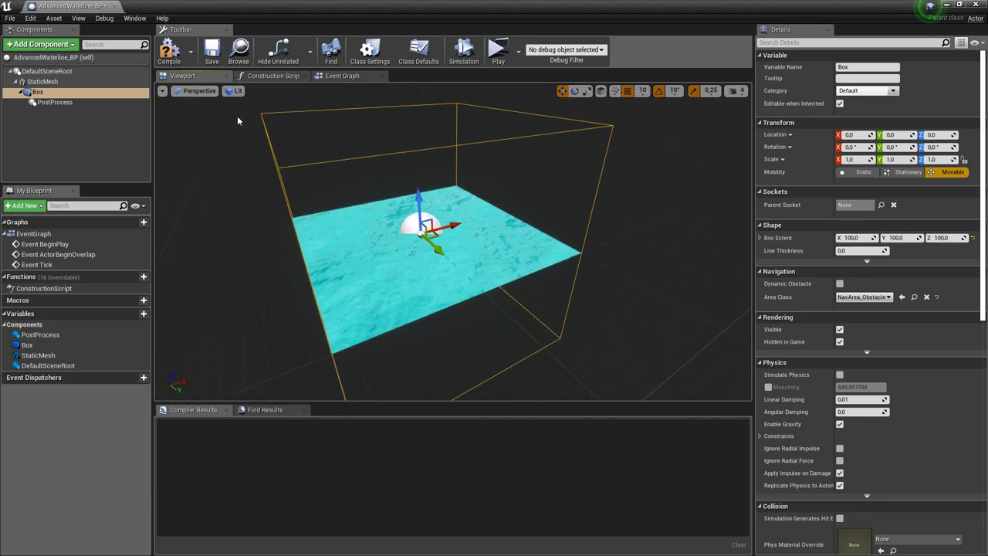
Compile AdvancedWaterline_BP, close its editor and clear the asset selection.
{"action": "left_click", "coordinate": [169, 61]}
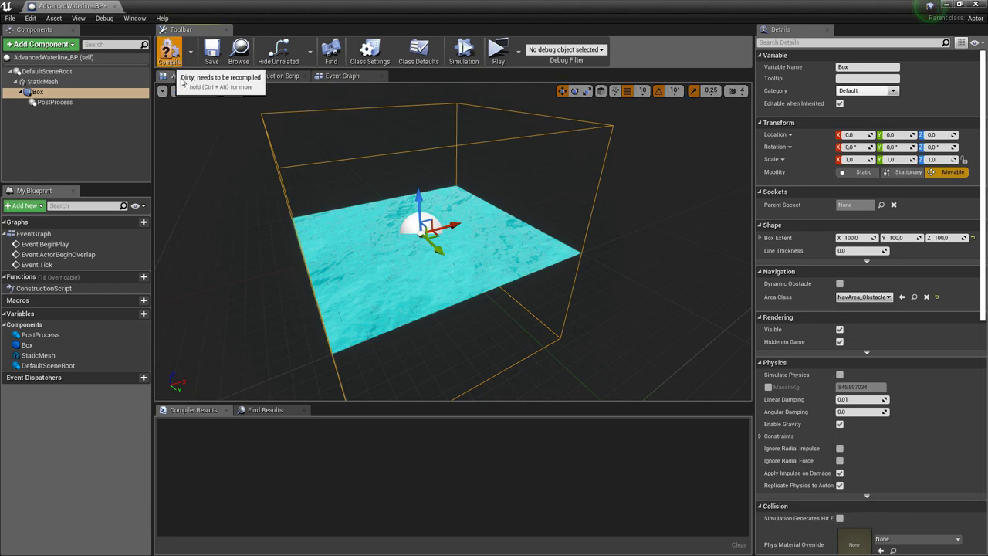
{"action": "left_click", "coordinate": [975, 7]}
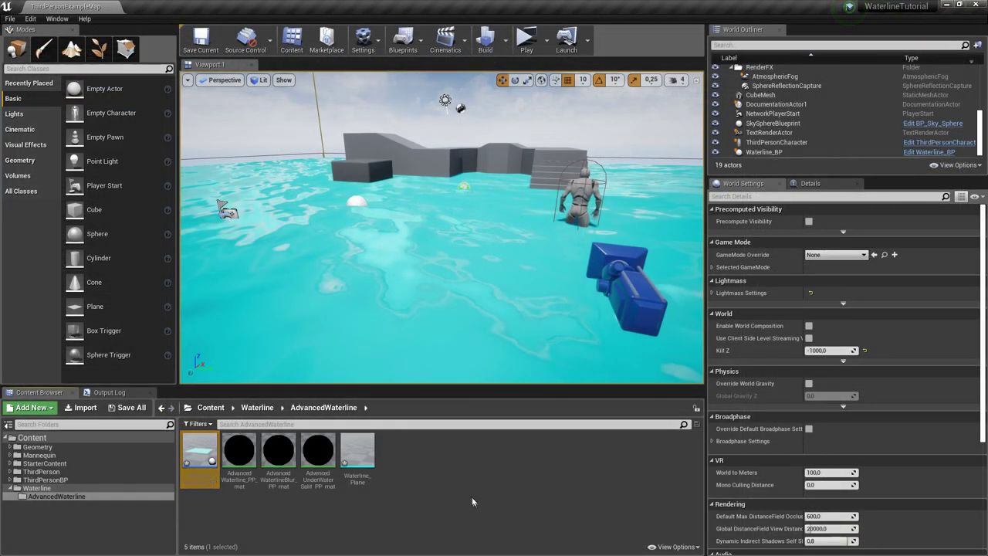
{"action": "left_click", "coordinate": [473, 502]}
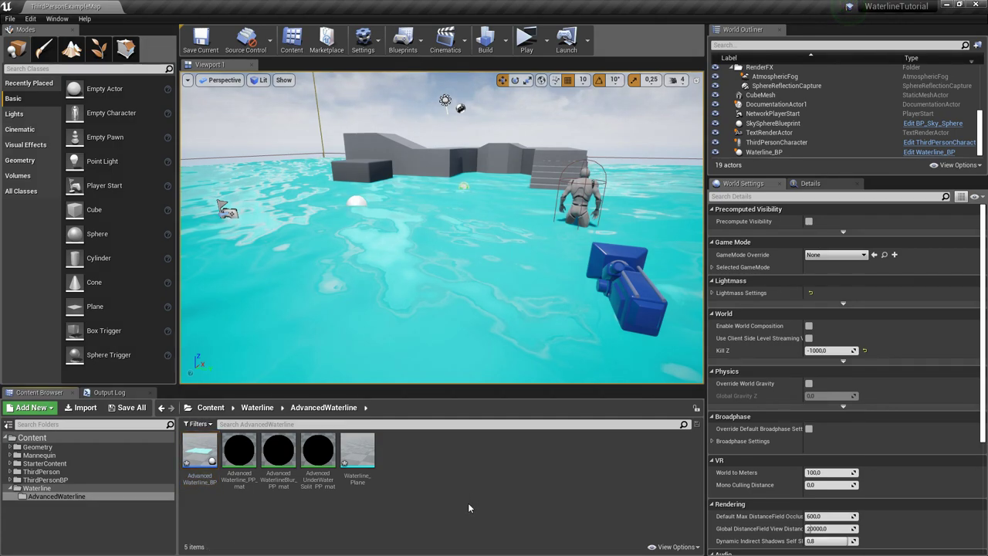
Delete the Waterline_BP actor from the level and place AdvancedWaterline_BP on the floor instead.
{"action": "left_click", "coordinate": [435, 283]}
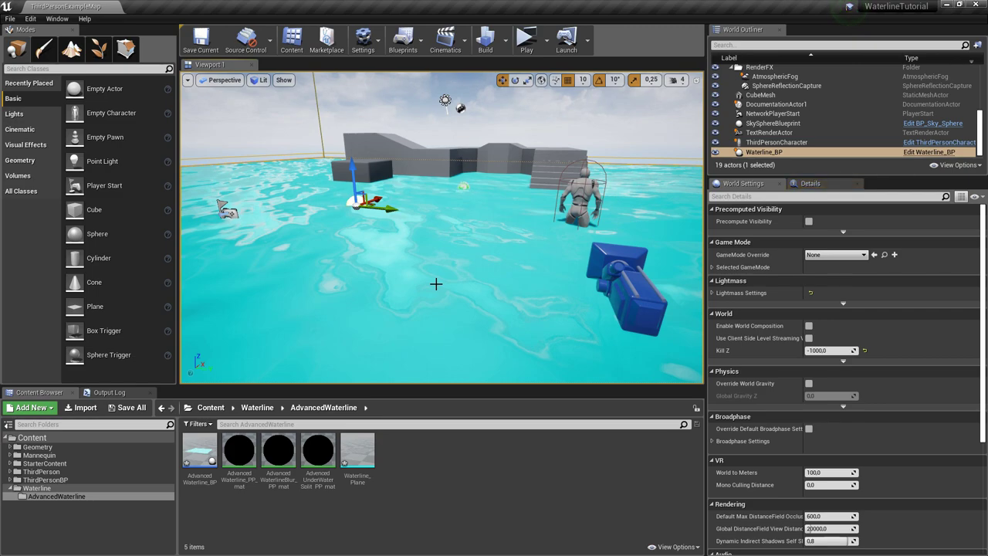
{"action": "key", "text": "Delete"}
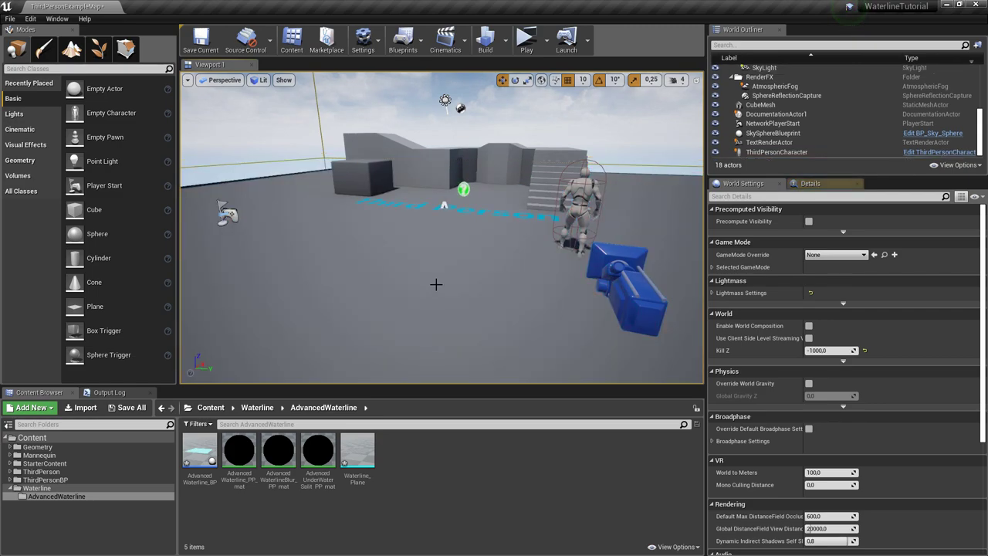
{"action": "left_click", "coordinate": [201, 460]}
{"action": "left_click_drag", "start_coordinate": [202, 461], "coordinate": [396, 270]}
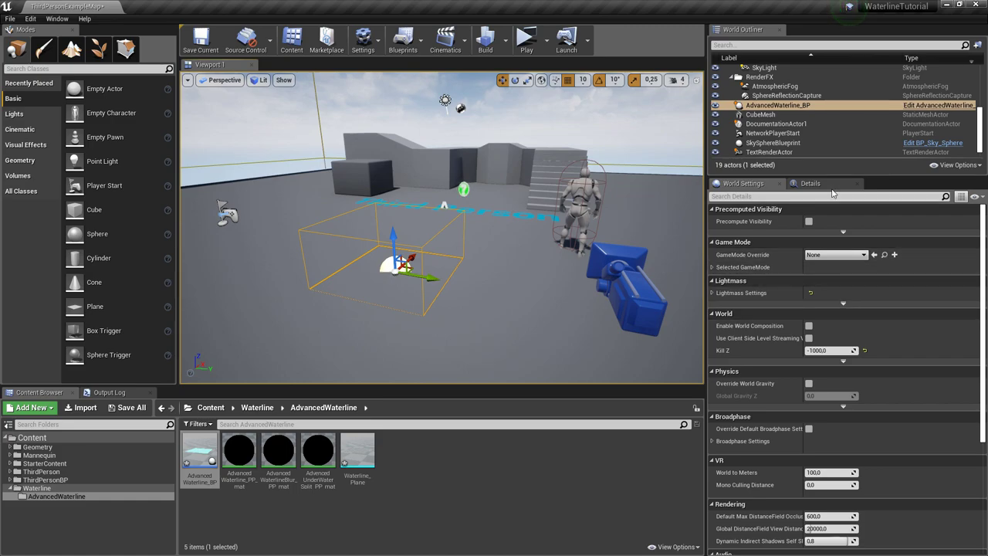
Set the AdvancedWaterline_BP actor's scale to 30 in X and Y and its Z location to 190.
{"action": "left_click", "coordinate": [811, 183]}
{"action": "left_click", "coordinate": [819, 318]}
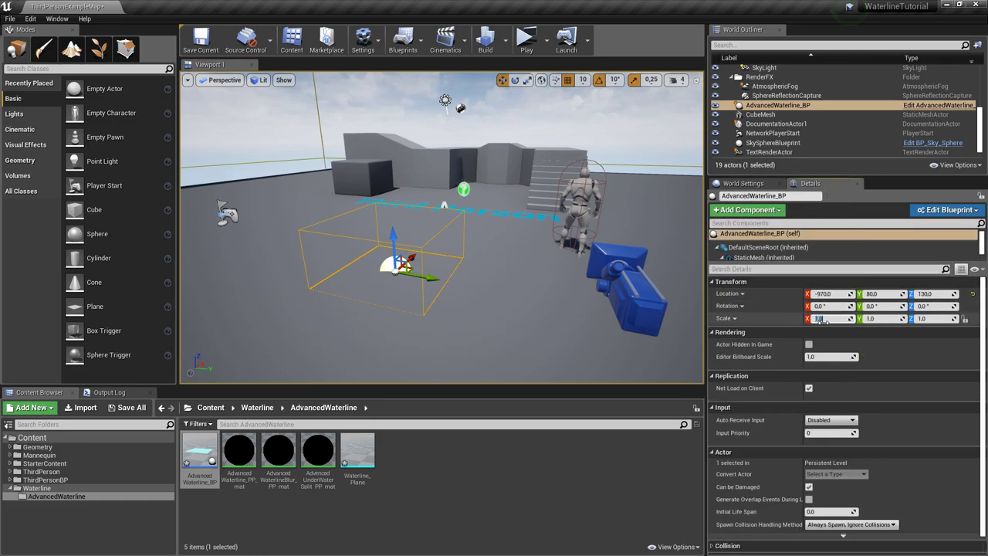
{"action": "type", "text": "30"}
{"action": "key", "text": "Tab"}
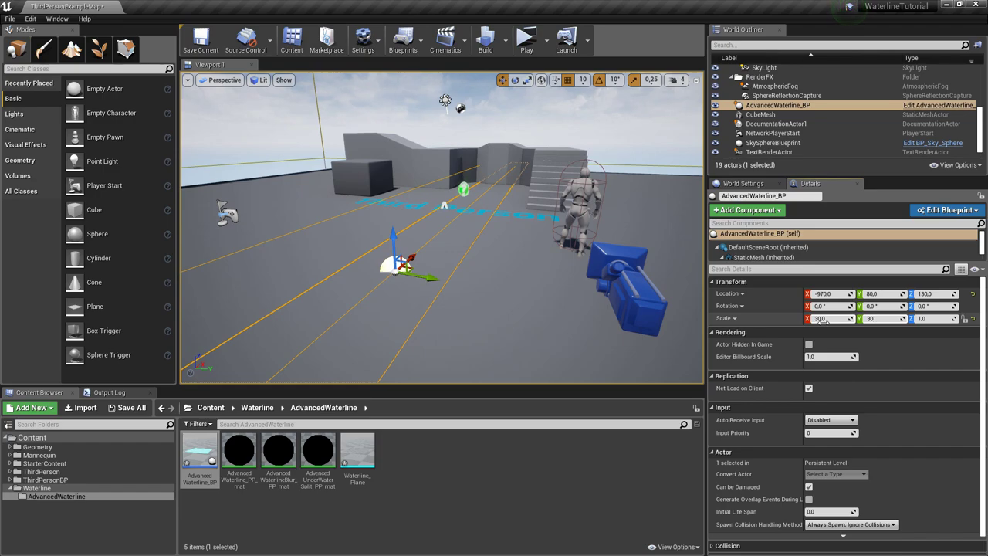
{"action": "key", "text": "Return"}
{"action": "left_click", "coordinate": [927, 296]}
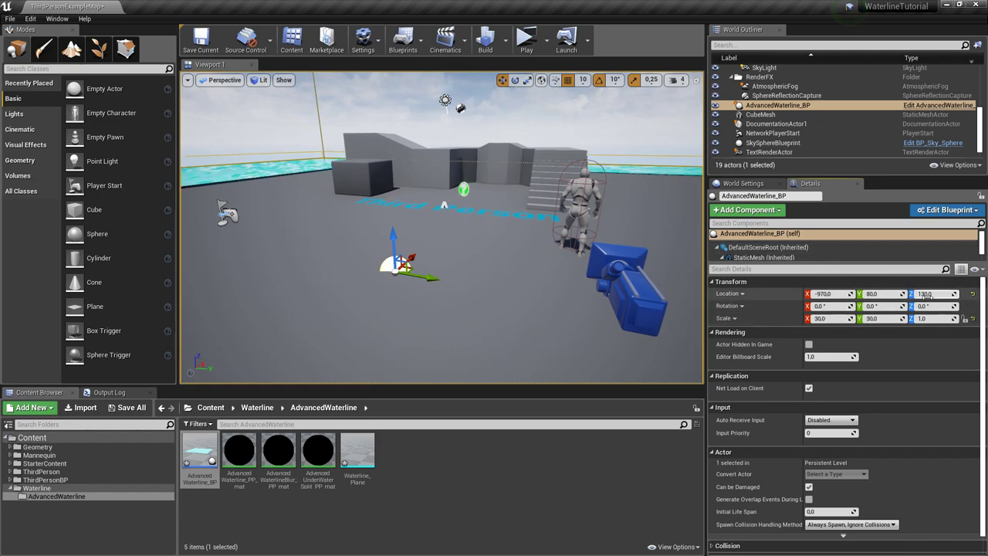
{"action": "type", "text": "190"}
{"action": "key", "text": "Return"}
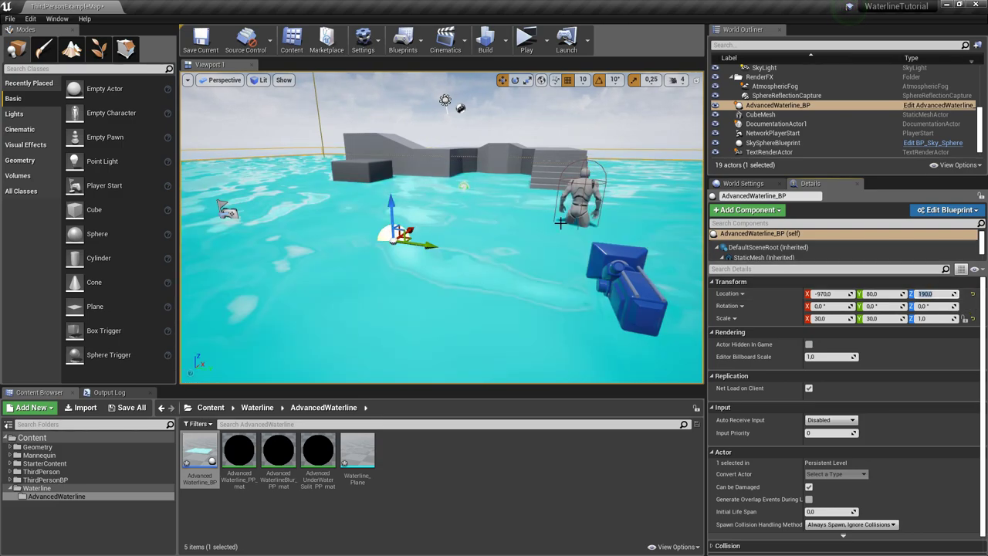
{"action": "right_click_drag", "start_coordinate": [545, 229], "coordinate": [499, 229]}
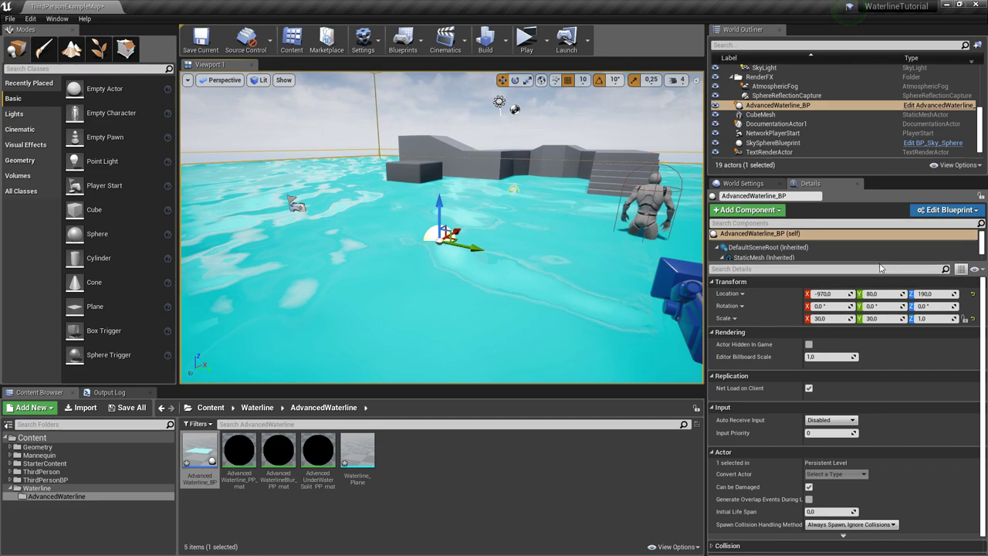
Open the Water_mat material used by the placed actor's StaticMesh component and bring its whole node graph into view.
{"action": "left_click_drag", "start_coordinate": [883, 264], "coordinate": [727, 297]}
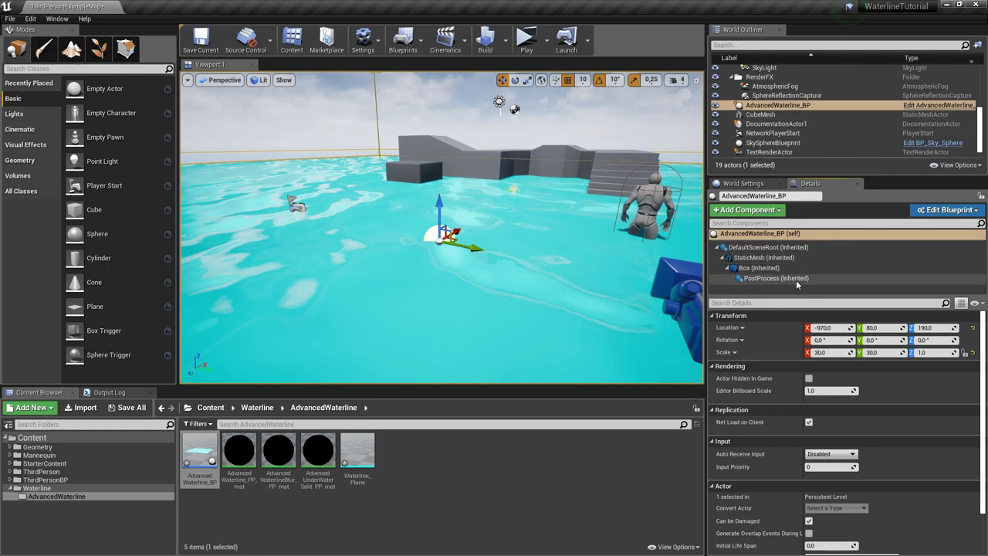
{"action": "left_click", "coordinate": [764, 257]}
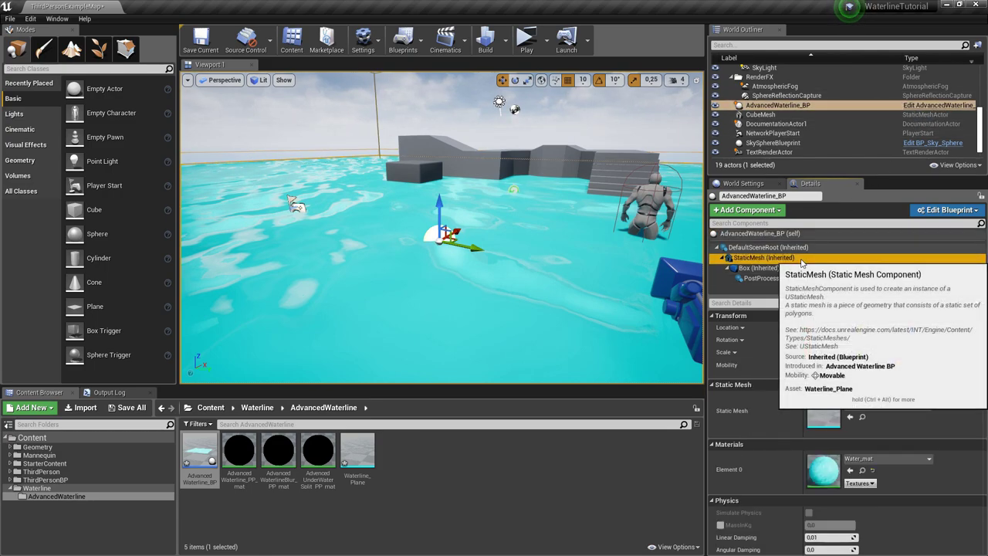
{"action": "double_click", "coordinate": [823, 473]}
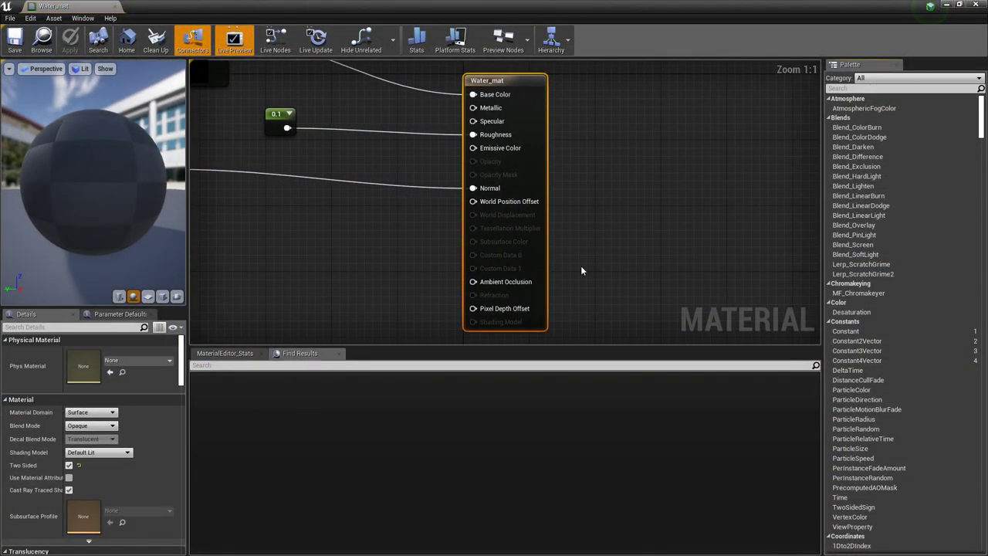
{"action": "scroll", "coordinate": [602, 231], "scroll_direction": "down", "scroll_amount": 2}
{"action": "right_click_drag", "start_coordinate": [628, 199], "coordinate": [732, 207]}
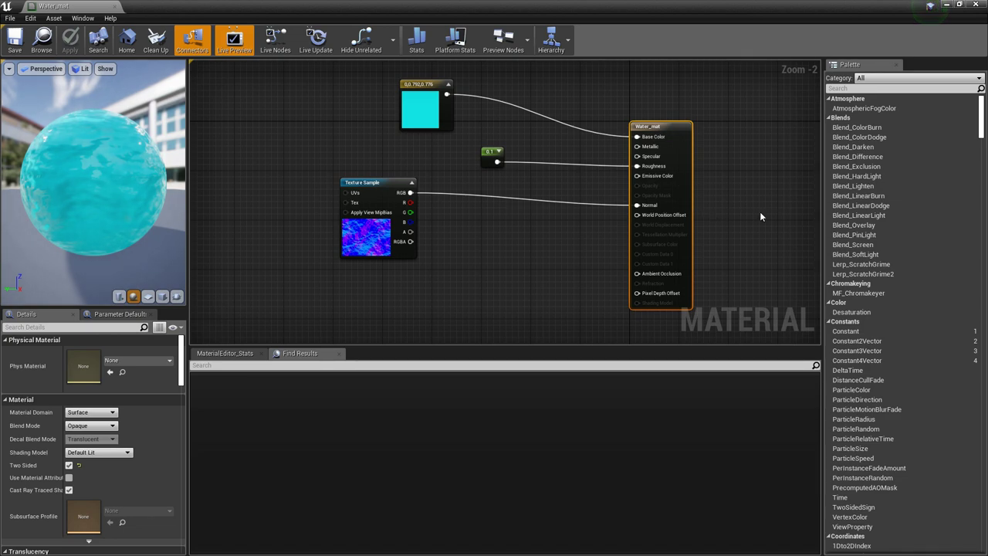
Set Water_mat's D3D11 tessellation mode to Flat Tessellation and turn off Adaptive Tessellation.
{"action": "right_click_drag", "start_coordinate": [759, 211], "coordinate": [721, 191]}
{"action": "scroll", "coordinate": [159, 380], "scroll_direction": "down", "scroll_amount": 1}
{"action": "scroll", "coordinate": [165, 377], "scroll_direction": "down", "scroll_amount": 15}
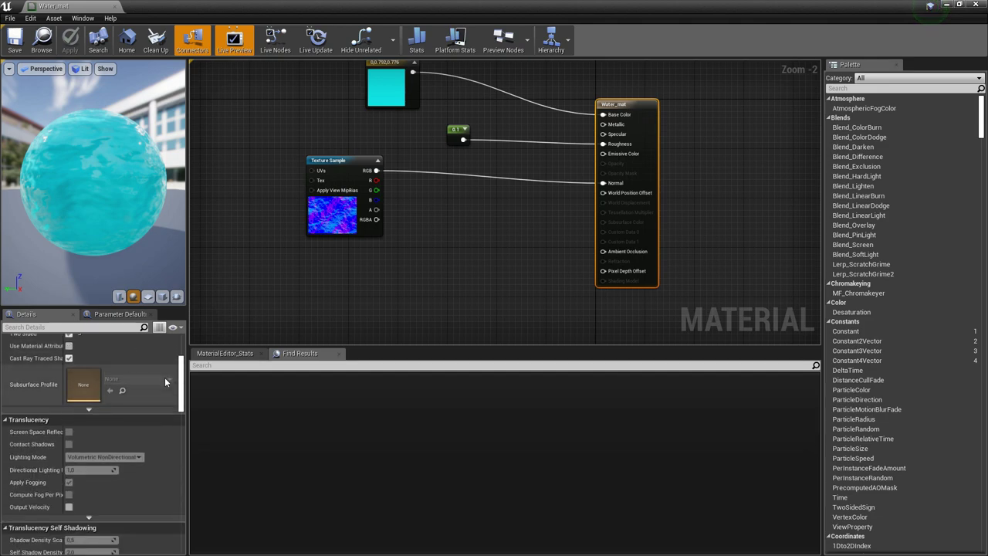
{"action": "scroll", "coordinate": [163, 379], "scroll_direction": "down", "scroll_amount": 8}
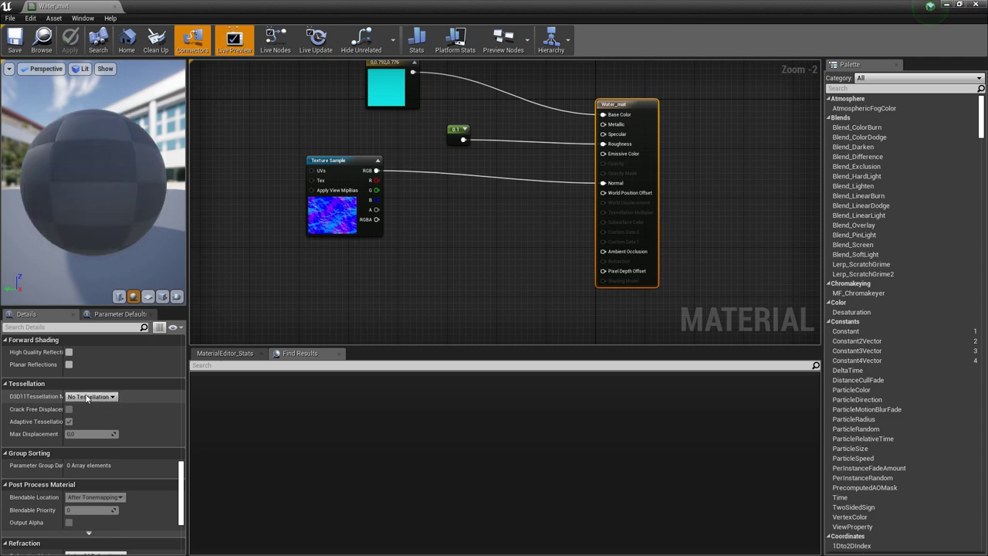
{"action": "left_click", "coordinate": [91, 396]}
{"action": "left_click", "coordinate": [98, 412]}
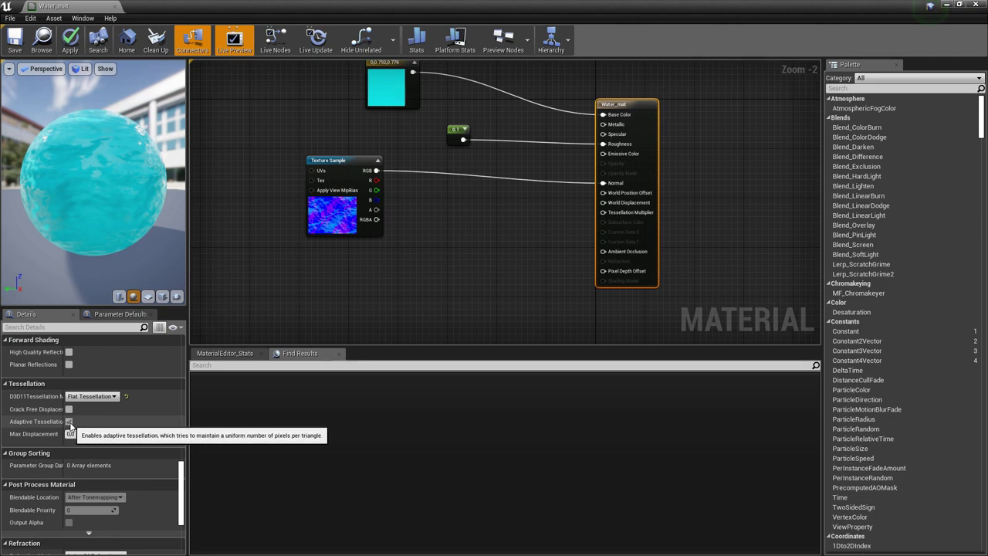
{"action": "left_click", "coordinate": [69, 422]}
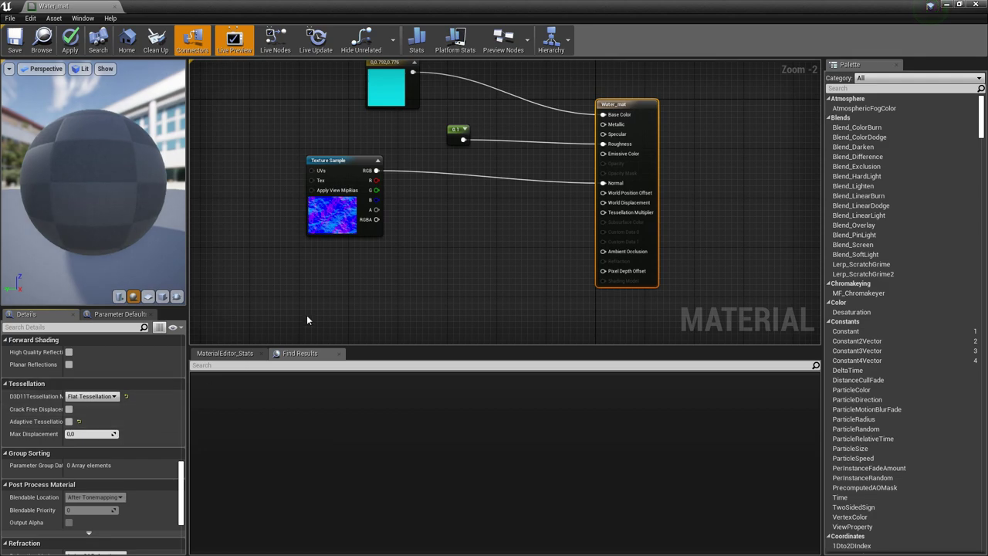
Add a MaterialFunctionCall node below the Texture Sample and assign Displacement_MF as its function.
{"action": "right_click_drag", "start_coordinate": [318, 316], "coordinate": [331, 246]}
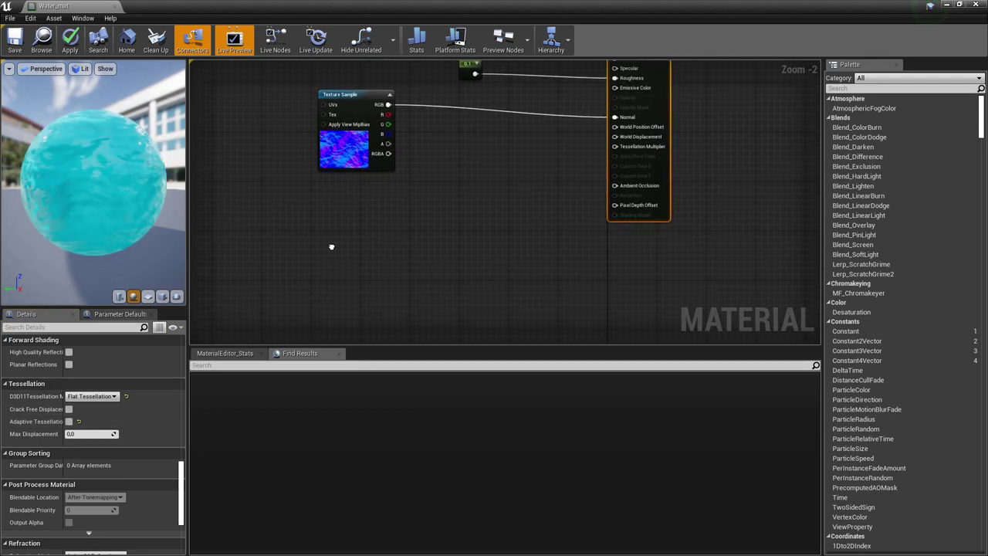
{"action": "right_click", "coordinate": [276, 261]}
{"action": "type", "text": "call"}
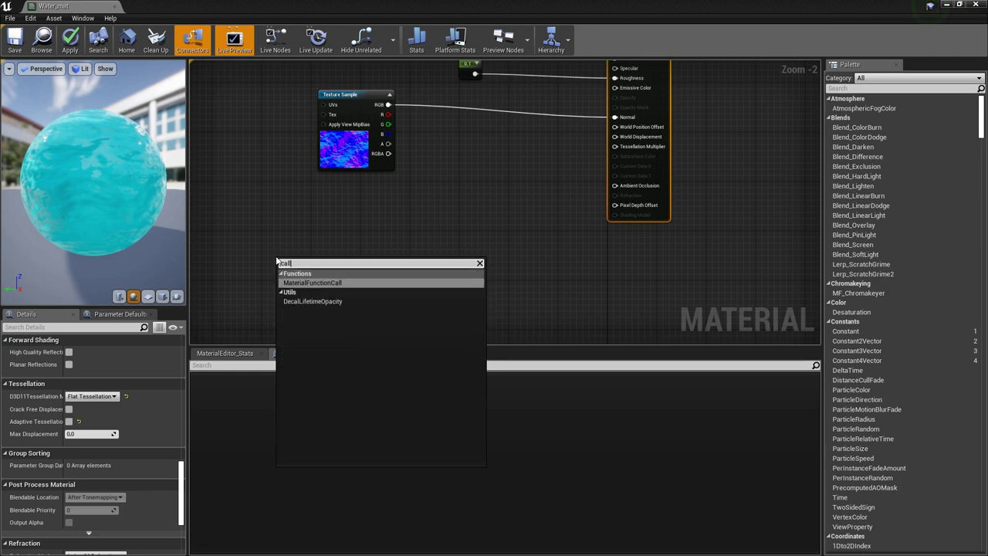
{"action": "key", "text": "Return"}
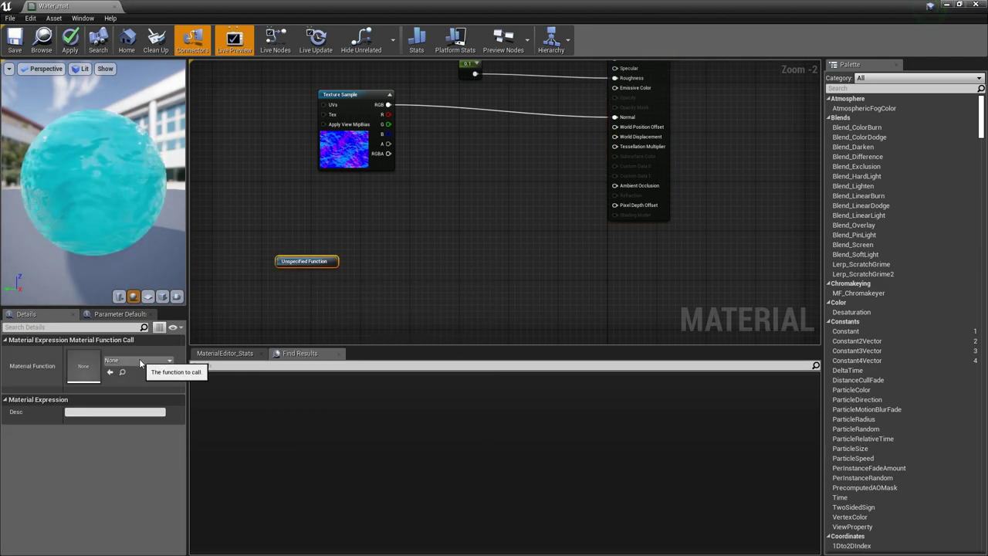
{"action": "left_click", "coordinate": [139, 360]}
{"action": "type", "text": "displ"}
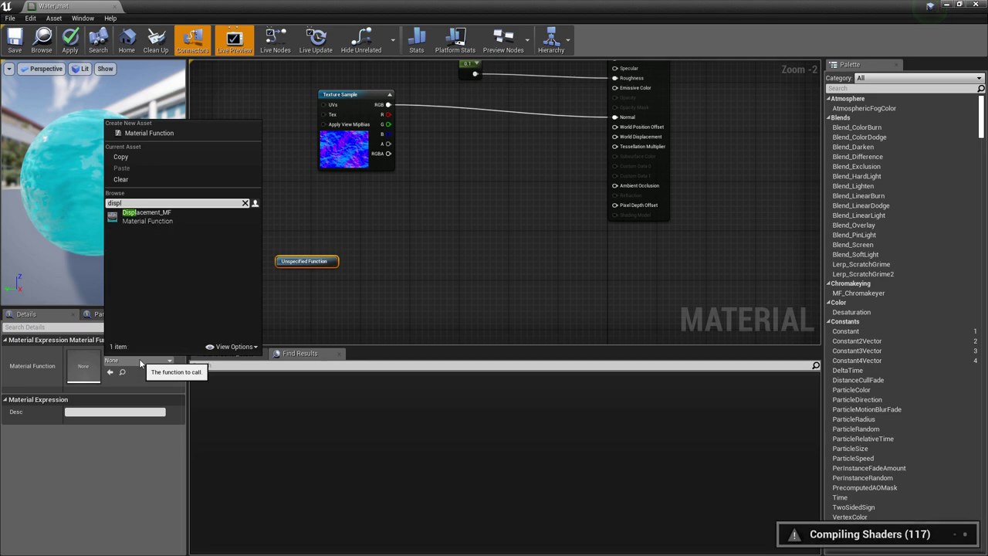
{"action": "left_click", "coordinate": [166, 214]}
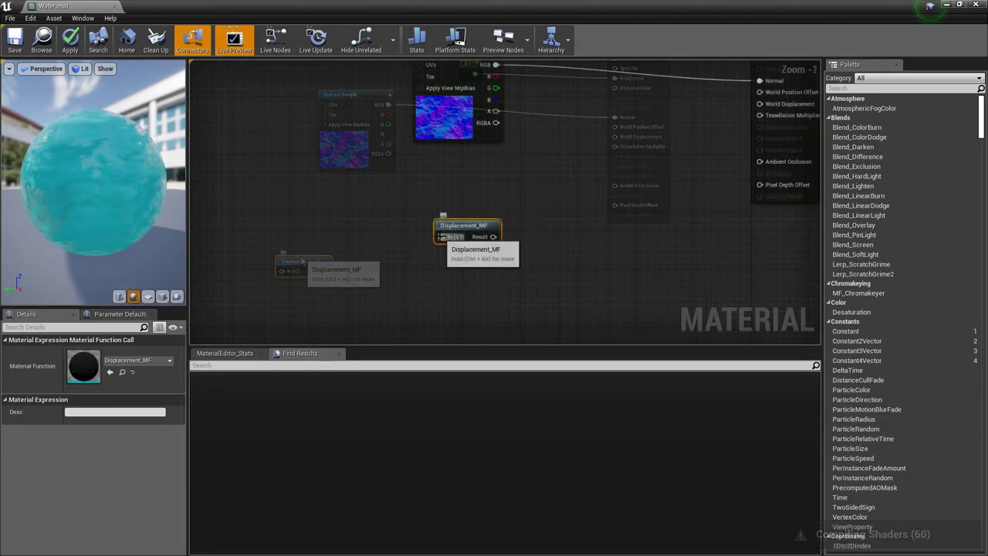
Feed a new WorldPosition node into Displacement_MF's input and connect its result to World Displacement.
{"action": "left_click_drag", "start_coordinate": [444, 238], "coordinate": [342, 240]}
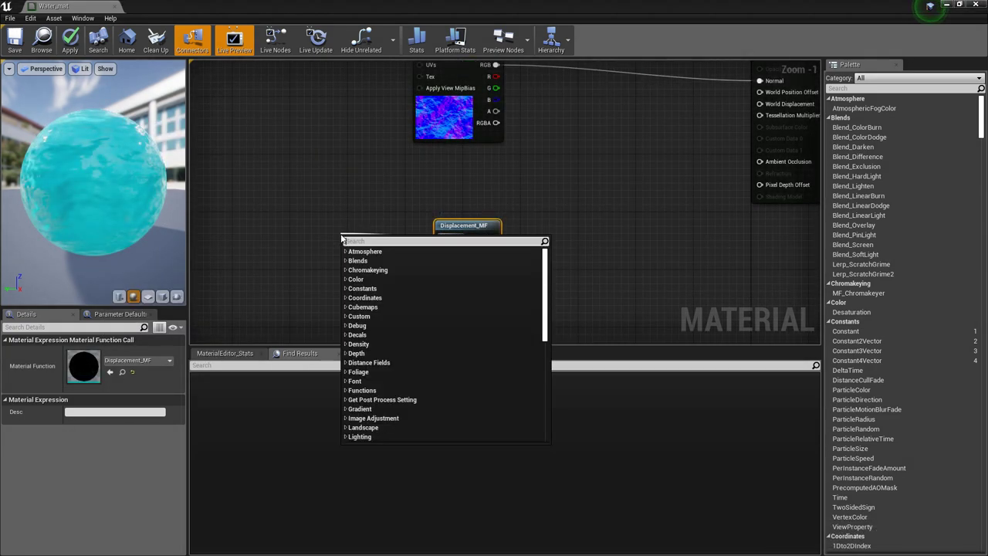
{"action": "type", "text": "world"}
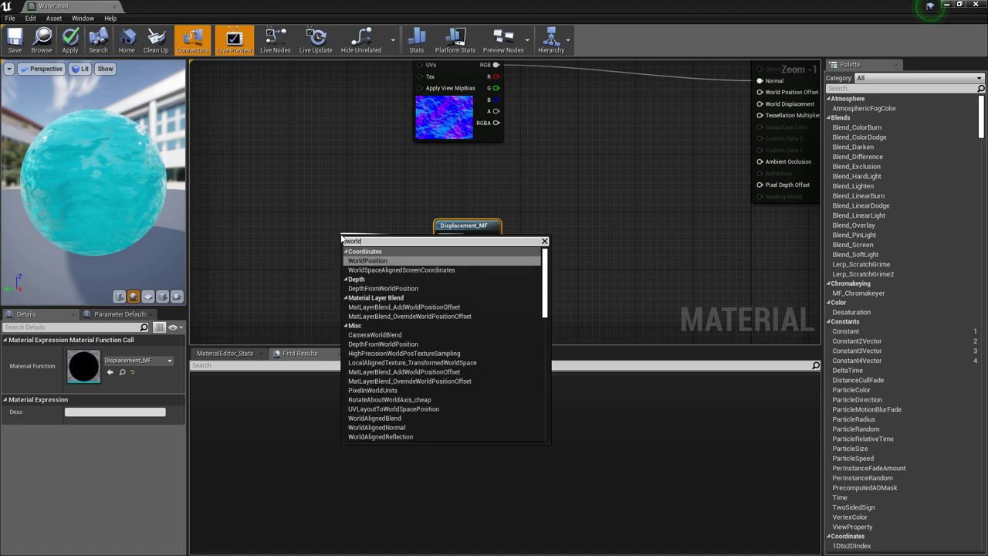
{"action": "key", "text": "Return"}
{"action": "left_click_drag", "start_coordinate": [362, 240], "coordinate": [340, 218]}
{"action": "right_click_drag", "start_coordinate": [505, 204], "coordinate": [365, 265]}
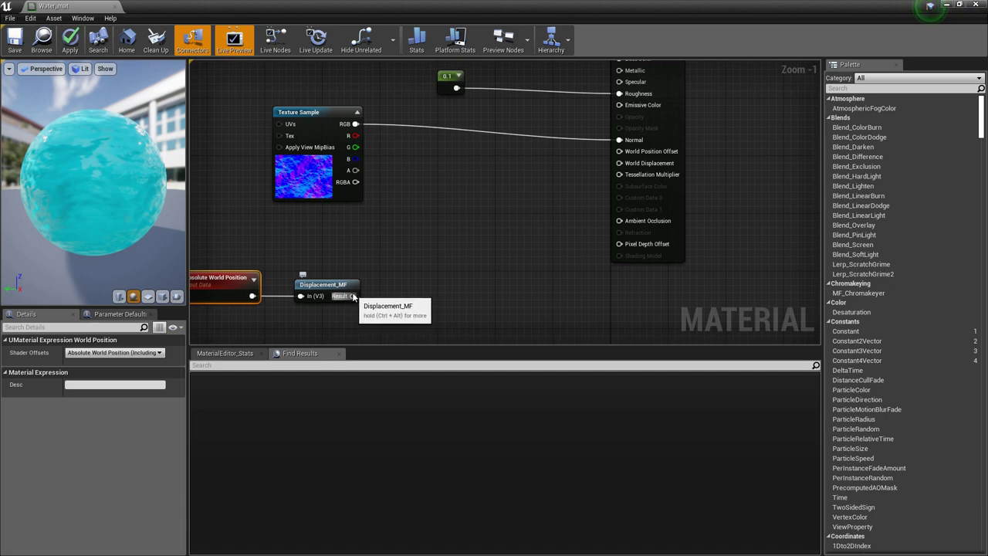
{"action": "left_click_drag", "start_coordinate": [353, 295], "coordinate": [626, 164]}
Connect a new Constant node with a value of 60 to the material's Tessellation Multiplier.
{"action": "right_click_drag", "start_coordinate": [546, 217], "coordinate": [542, 162]}
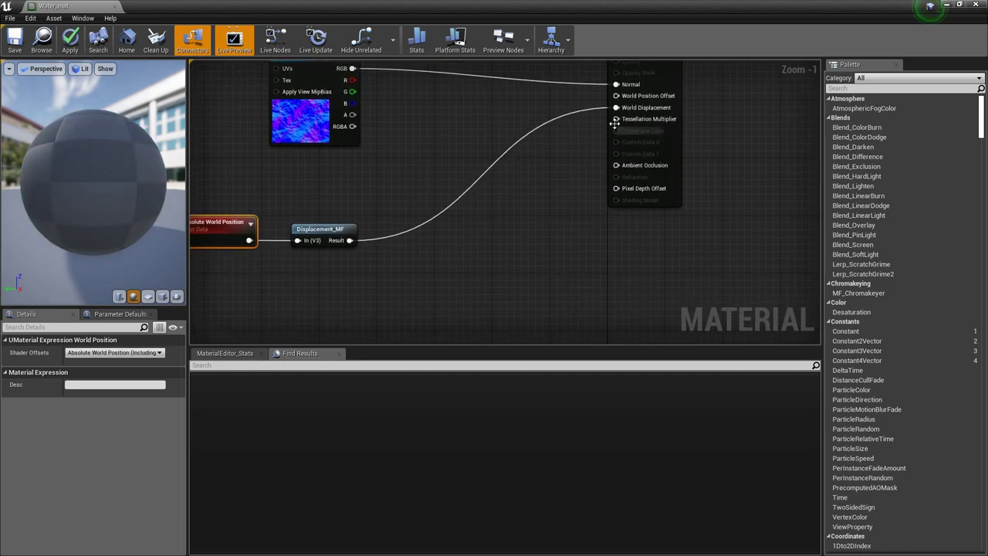
{"action": "left_click_drag", "start_coordinate": [615, 119], "coordinate": [463, 274]}
{"action": "type", "text": "const"}
{"action": "key", "text": "Return"}
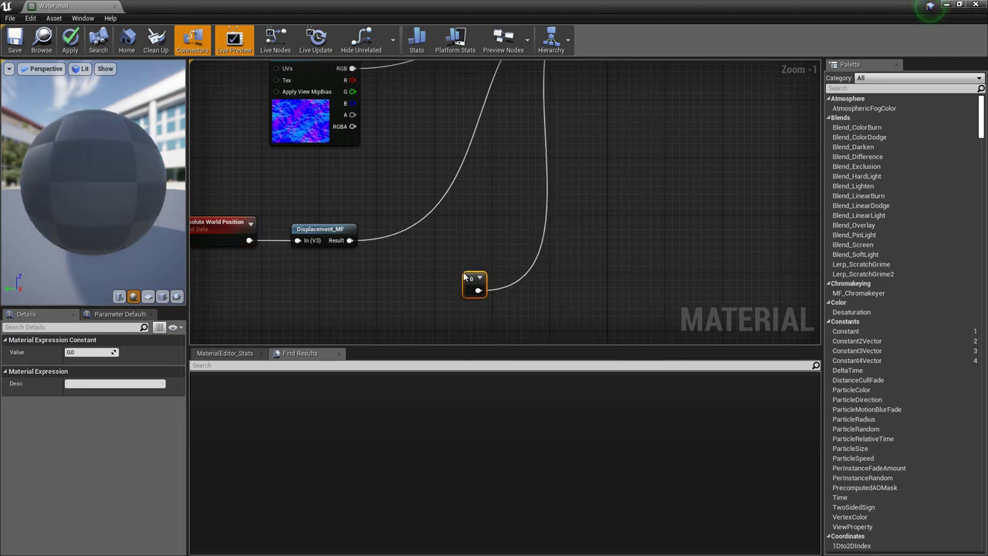
{"action": "right_click_drag", "start_coordinate": [546, 173], "coordinate": [522, 176]}
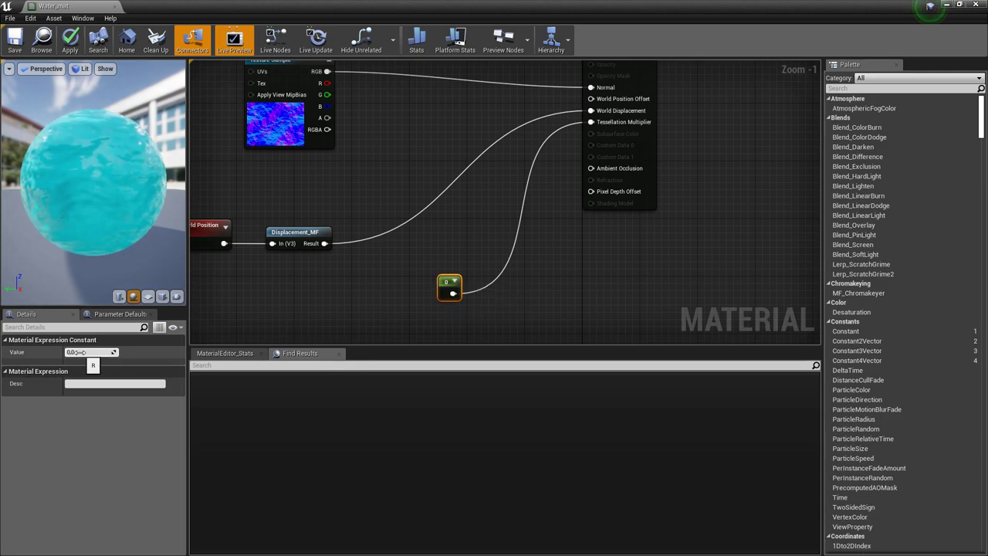
{"action": "left_click_drag", "start_coordinate": [451, 286], "coordinate": [444, 259]}
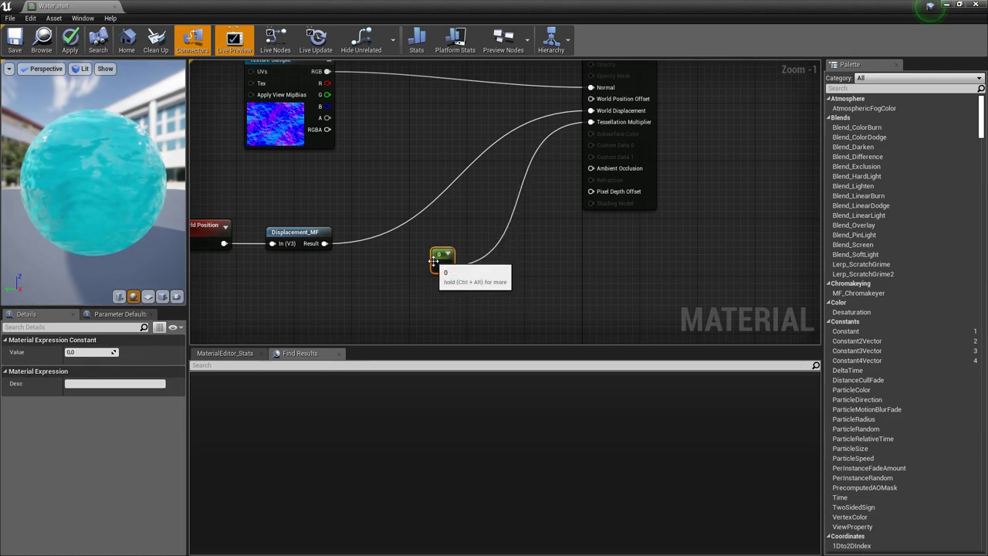
{"action": "left_click", "coordinate": [78, 353]}
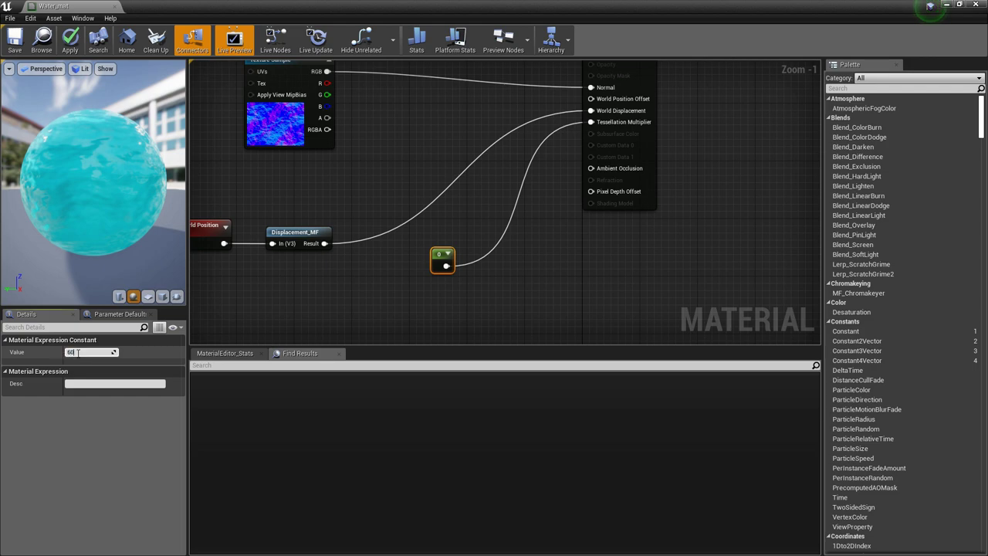
{"action": "type", "text": "60"}
{"action": "key", "text": "Return"}
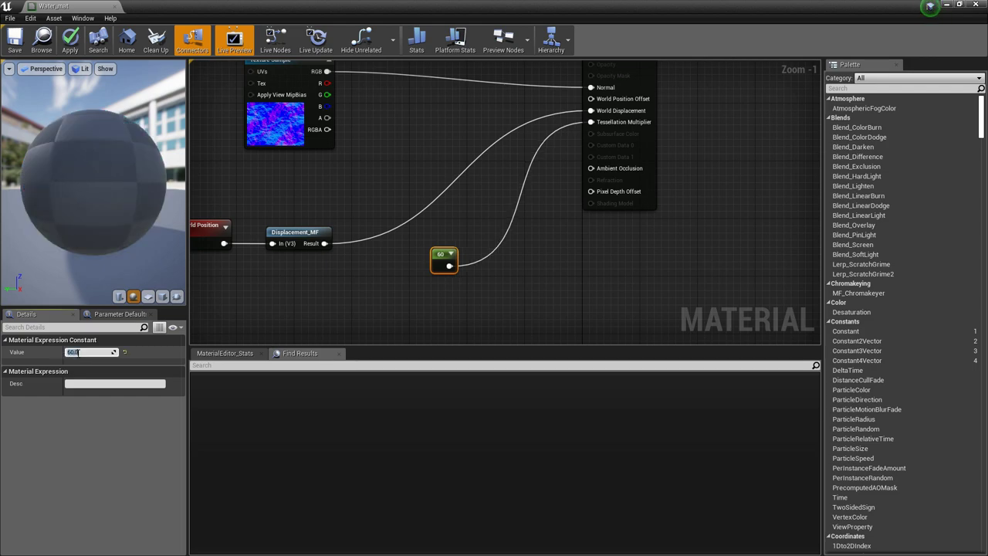
Apply the Water_mat changes and close its material editor.
{"action": "left_click", "coordinate": [71, 40]}
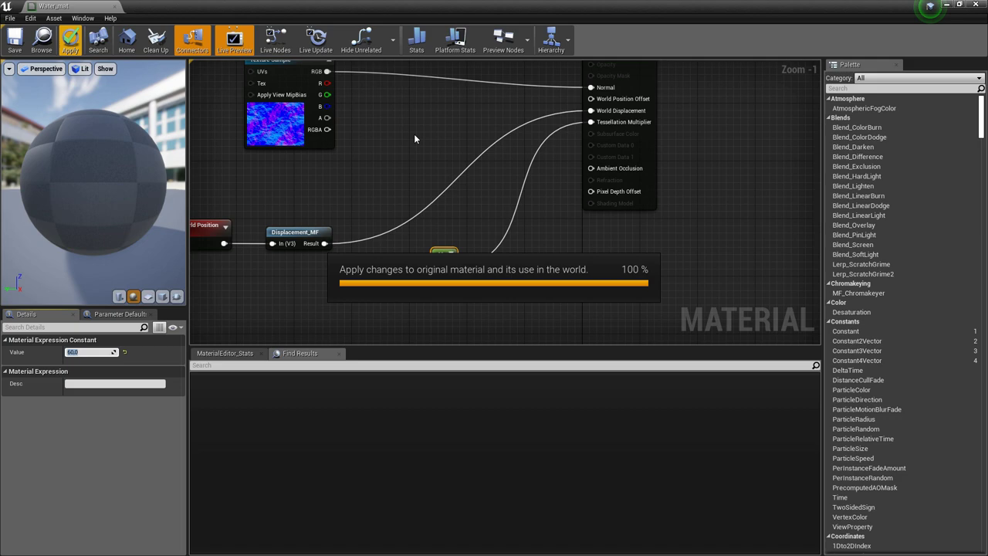
{"action": "scroll", "coordinate": [414, 136], "scroll_direction": "down", "scroll_amount": 3}
{"action": "scroll", "coordinate": [442, 206], "scroll_direction": "up", "scroll_amount": 2}
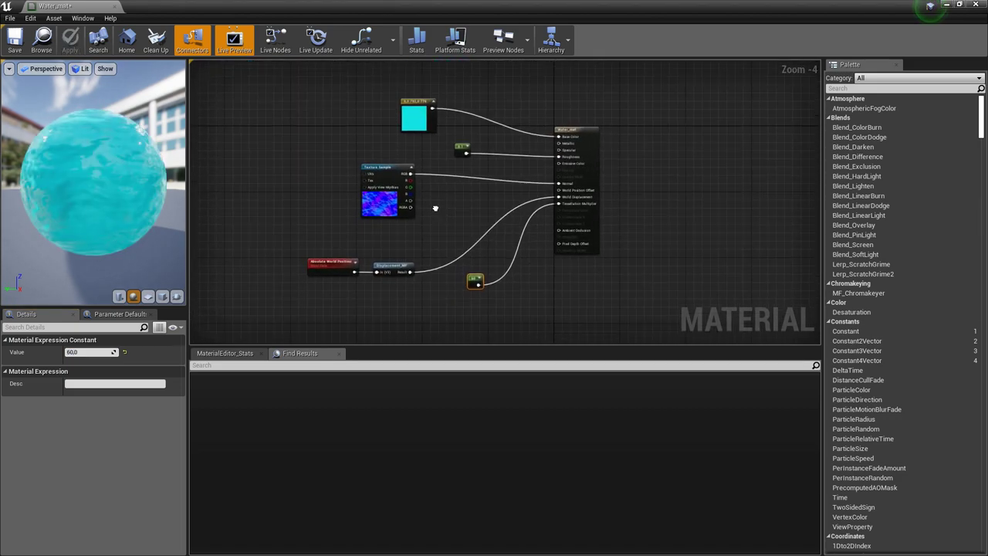
{"action": "left_click", "coordinate": [978, 8]}
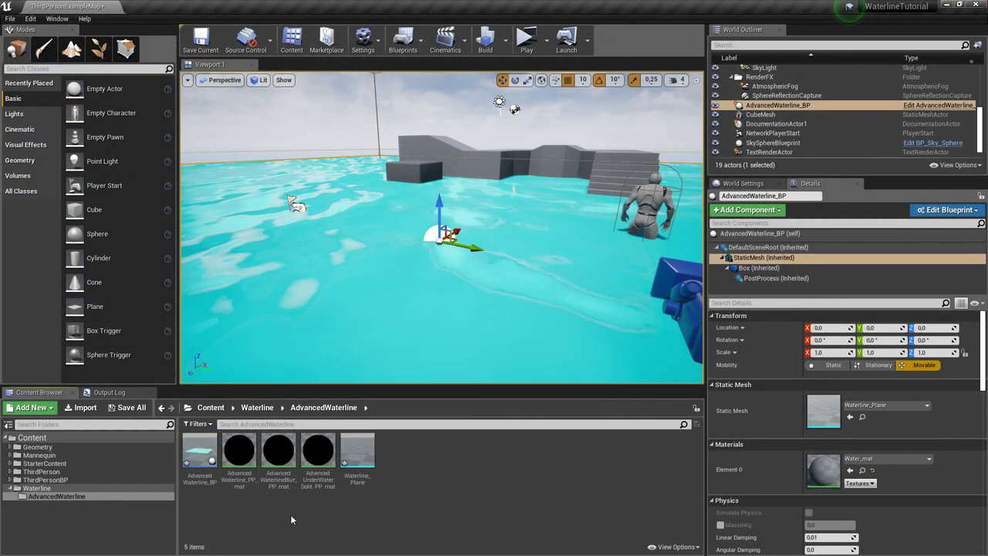
Open the AdvencedUnderWaterSplit_PP_mat material and bring its If and Mask nodes into view.
{"action": "left_click", "coordinate": [324, 454]}
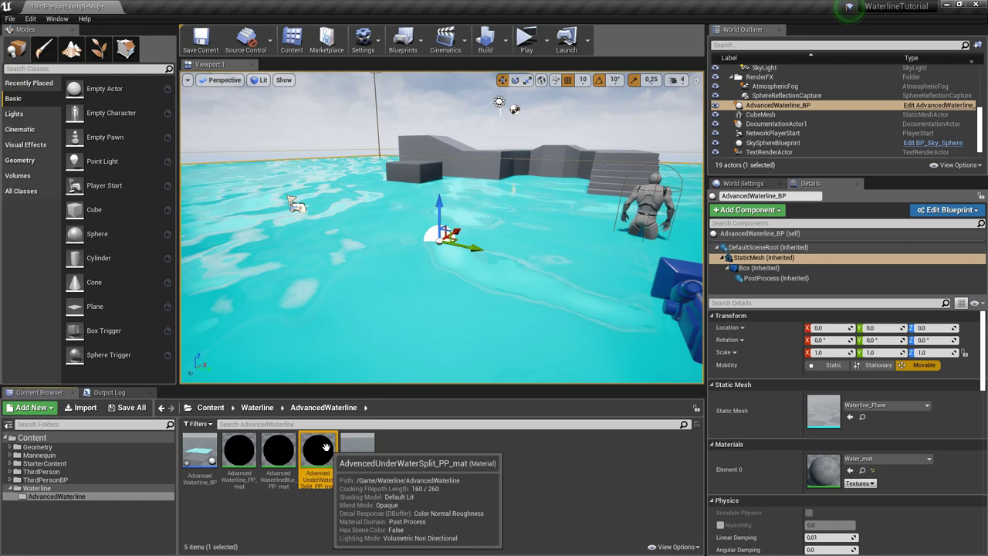
{"action": "double_click", "coordinate": [325, 449]}
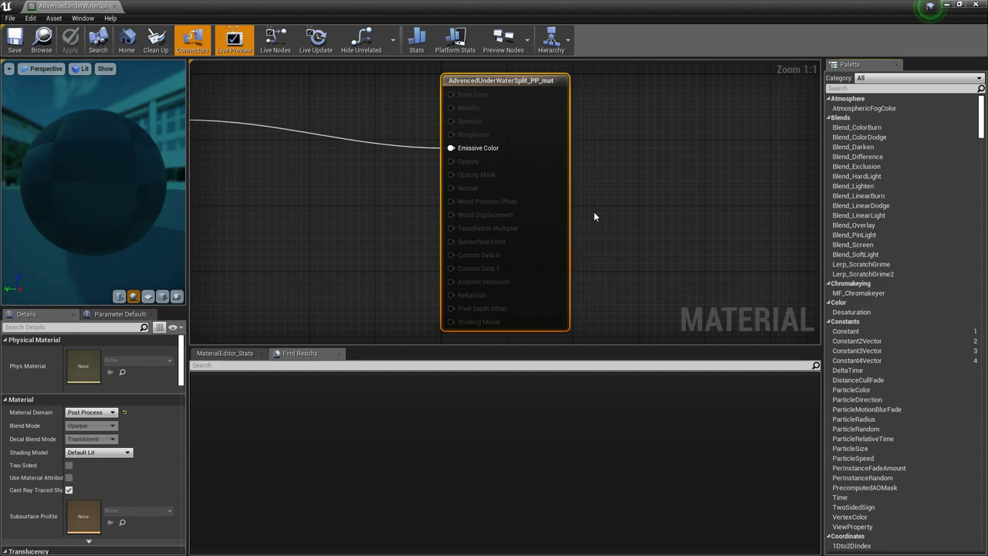
{"action": "right_click_drag", "start_coordinate": [591, 217], "coordinate": [966, 211]}
{"action": "scroll", "coordinate": [615, 165], "scroll_direction": "down", "scroll_amount": 1}
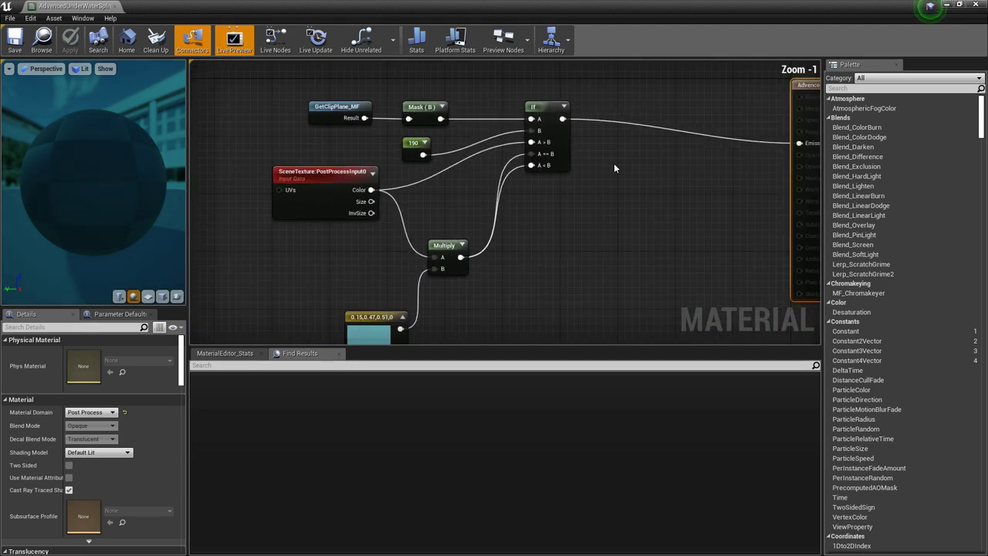
Delete the If node and the Mask (B) node from the graph.
{"action": "left_click", "coordinate": [528, 135]}
{"action": "key", "text": "Delete"}
{"action": "left_click", "coordinate": [417, 113]}
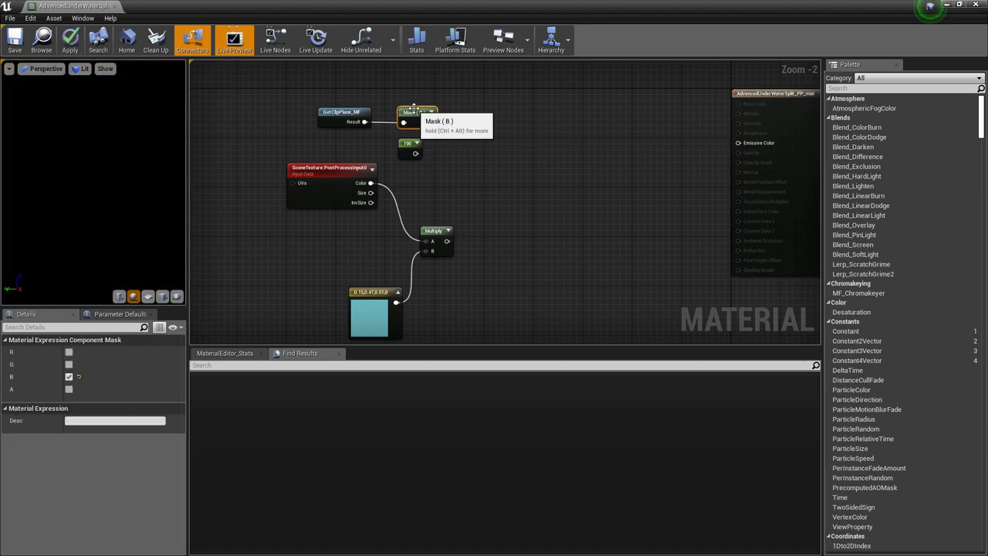
{"action": "key", "text": "Delete"}
Add a MaterialFunctionCall node using Displacement_MF and connect GetClipPlane_MF's result to its input.
{"action": "scroll", "coordinate": [512, 139], "scroll_direction": "up", "scroll_amount": 2}
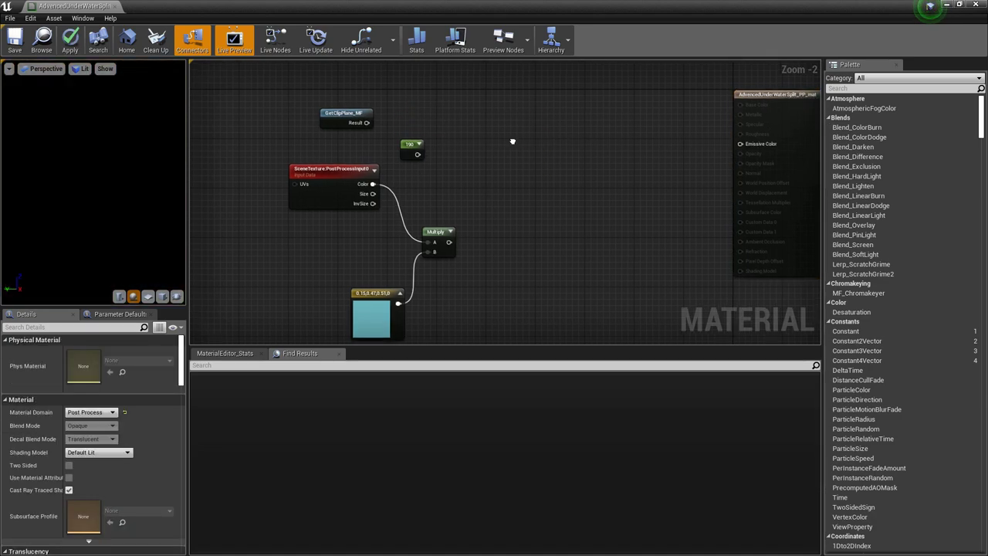
{"action": "right_click", "coordinate": [525, 132]}
{"action": "type", "text": "call"}
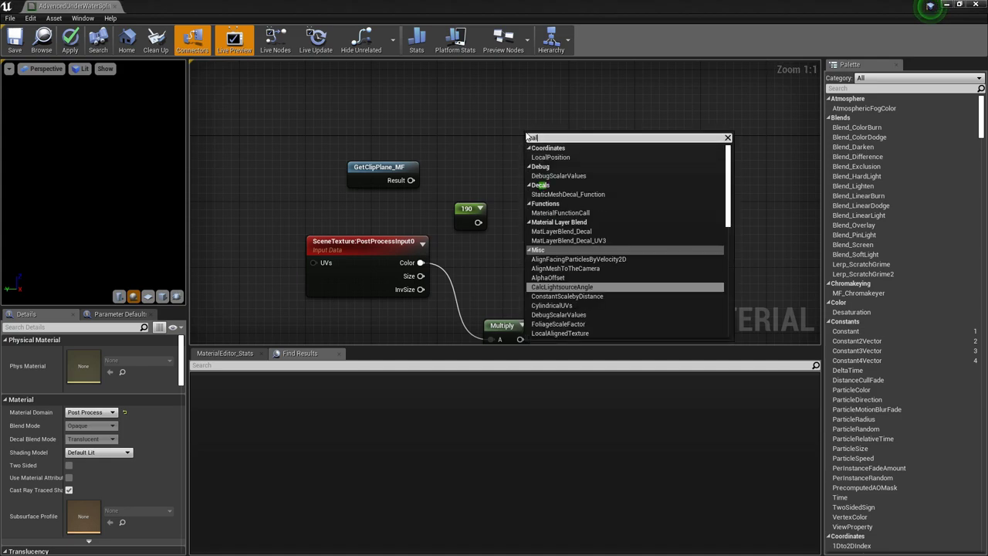
{"action": "key", "text": "Return"}
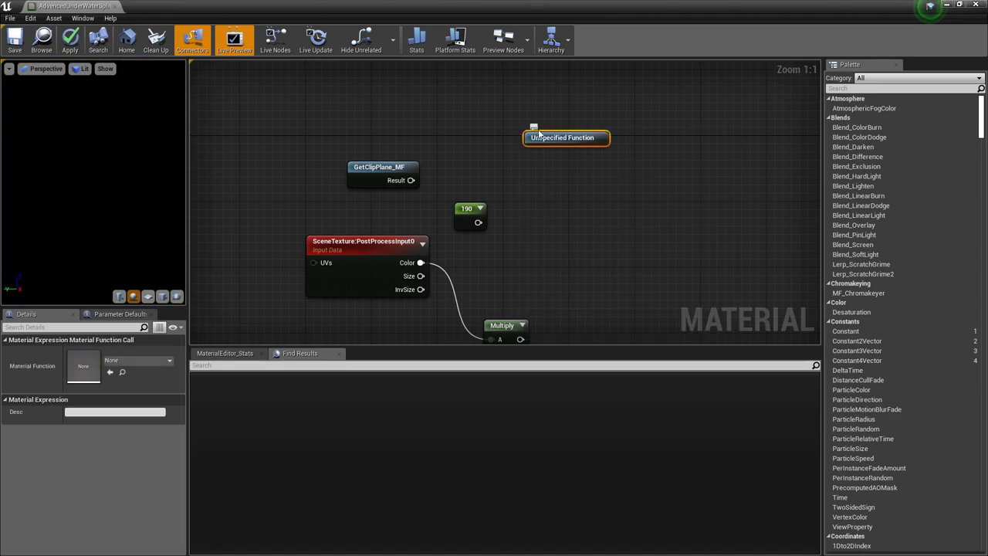
{"action": "left_click", "coordinate": [124, 362]}
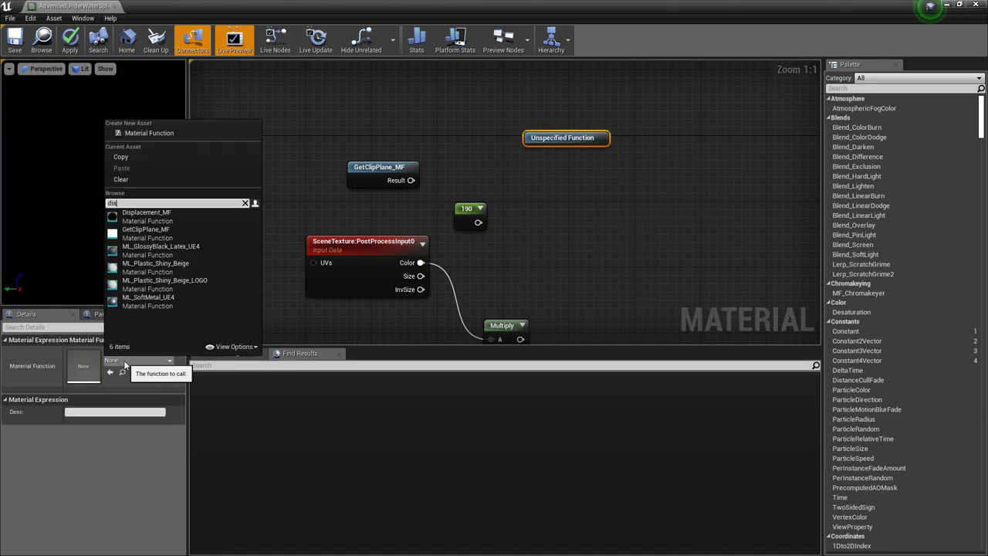
{"action": "left_click", "coordinate": [147, 215]}
{"action": "left_click_drag", "start_coordinate": [377, 176], "coordinate": [453, 134]}
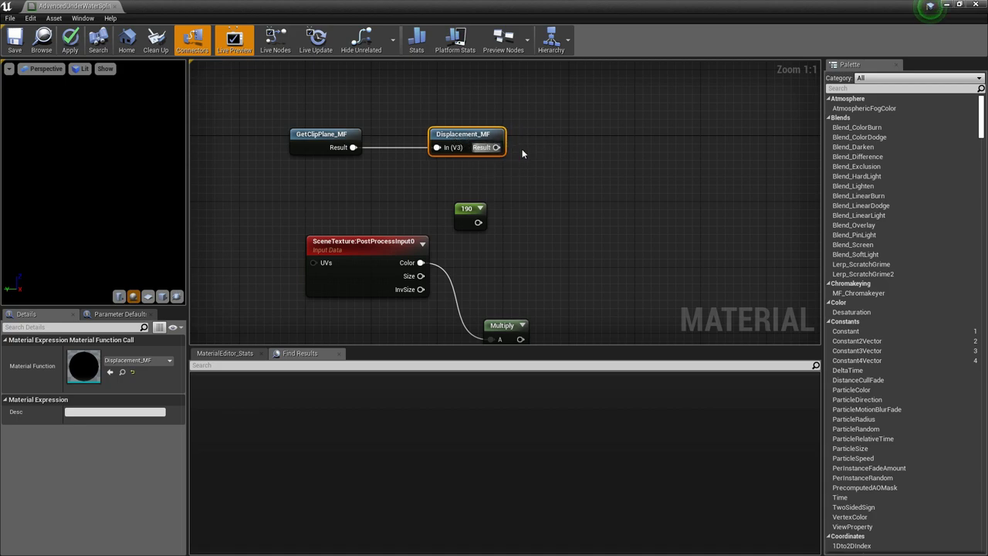
Create an Add node that sums Displacement_MF's result with the 190 constant, placing the constant beside it.
{"action": "right_click_drag", "start_coordinate": [522, 153], "coordinate": [477, 155]}
{"action": "left_click_drag", "start_coordinate": [441, 152], "coordinate": [522, 173]}
{"action": "type", "text": "add"}
{"action": "key", "text": "Return"}
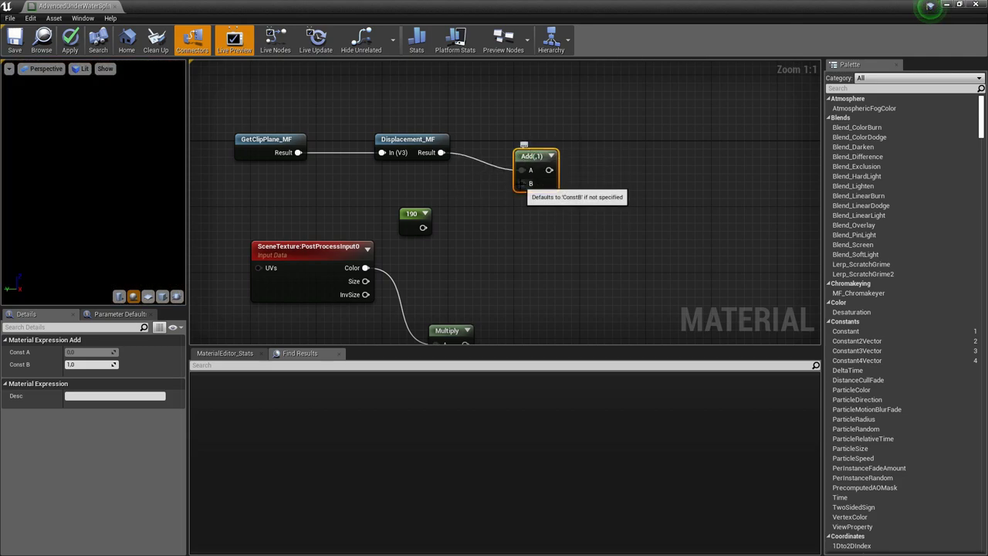
{"action": "left_click_drag", "start_coordinate": [516, 183], "coordinate": [430, 197]}
{"action": "left_click", "coordinate": [414, 223]}
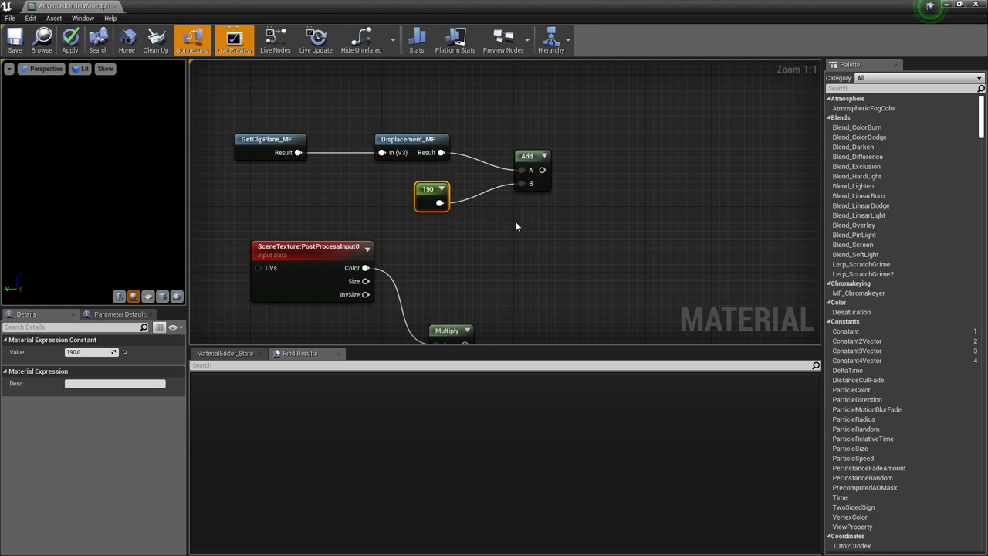
Create a Subtract node with the Add result in its A input and place it beyond the Add node.
{"action": "right_click_drag", "start_coordinate": [515, 227], "coordinate": [436, 201]}
{"action": "left_click_drag", "start_coordinate": [463, 145], "coordinate": [519, 251]}
{"action": "type", "text": "sub"}
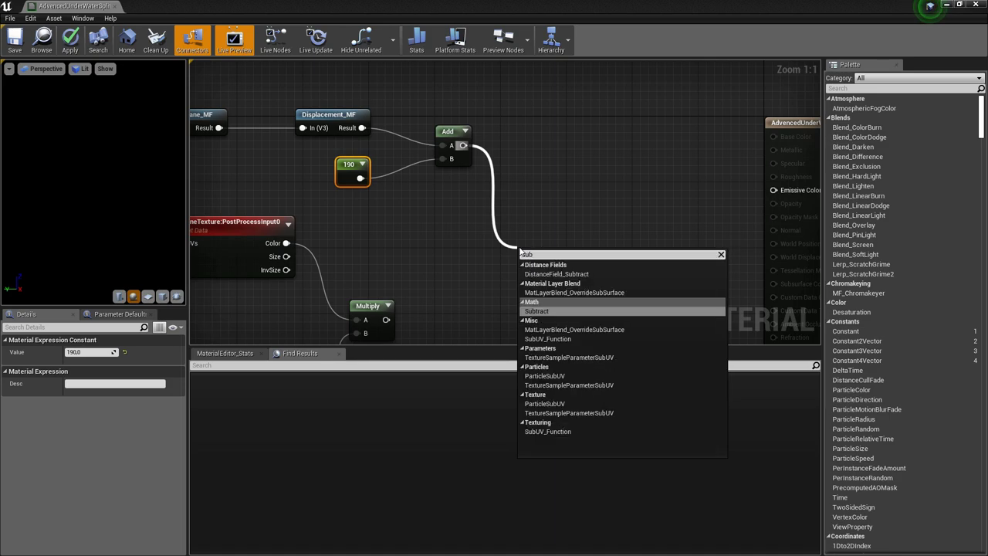
{"action": "key", "text": "Return"}
{"action": "left_click_drag", "start_coordinate": [536, 252], "coordinate": [560, 207]}
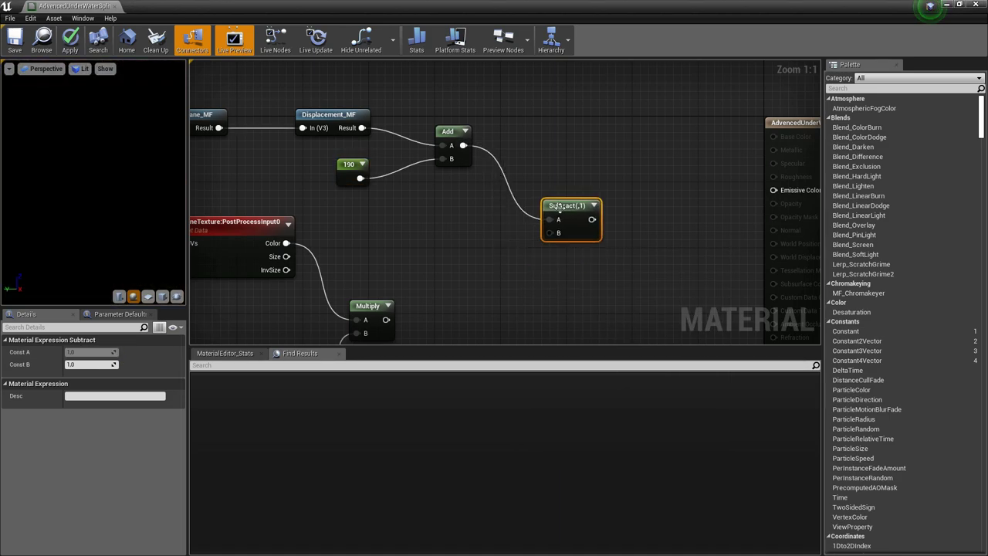
Add a component Mask node on Subtract's B input with only the B channel enabled, placing it below the 190 constant.
{"action": "right_click_drag", "start_coordinate": [560, 207], "coordinate": [621, 203]}
{"action": "left_click_drag", "start_coordinate": [610, 228], "coordinate": [484, 245]}
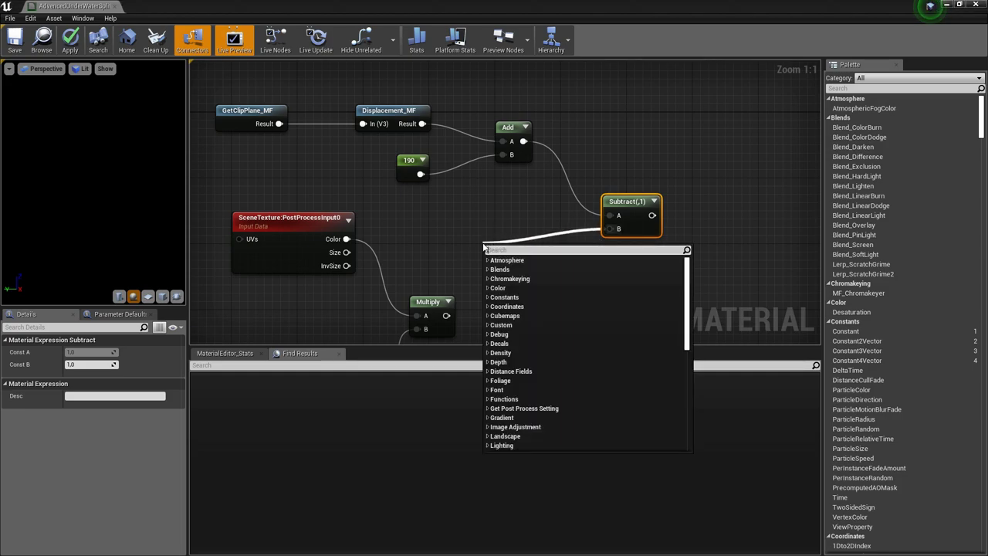
{"action": "type", "text": "mask"}
{"action": "key", "text": "Return"}
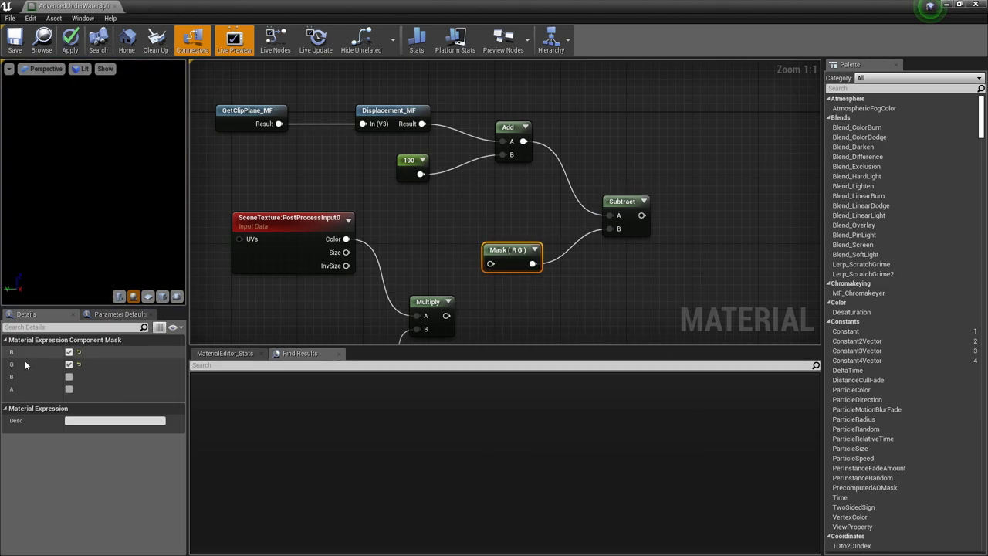
{"action": "left_click", "coordinate": [69, 352]}
{"action": "left_click", "coordinate": [69, 364]}
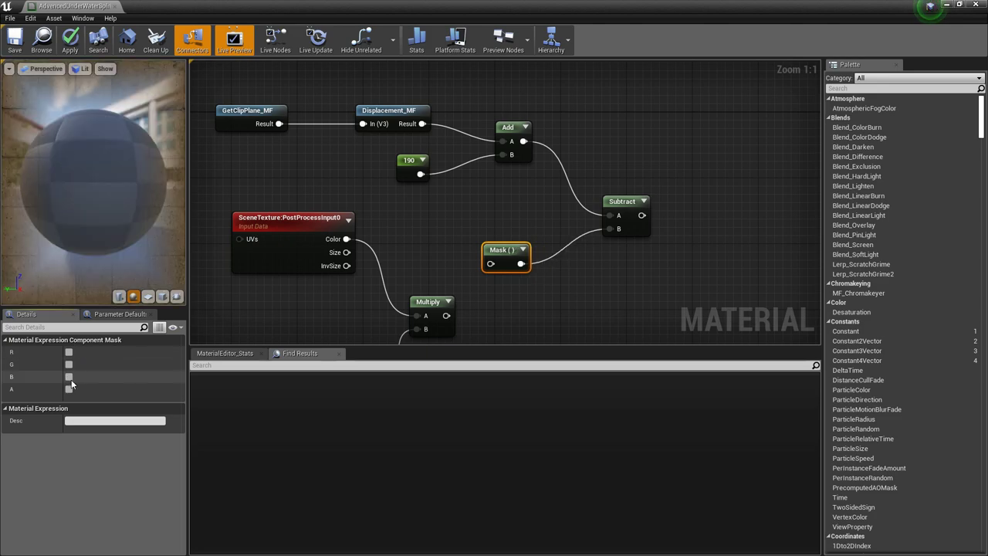
{"action": "left_click", "coordinate": [69, 377]}
{"action": "left_click_drag", "start_coordinate": [507, 248], "coordinate": [502, 242]}
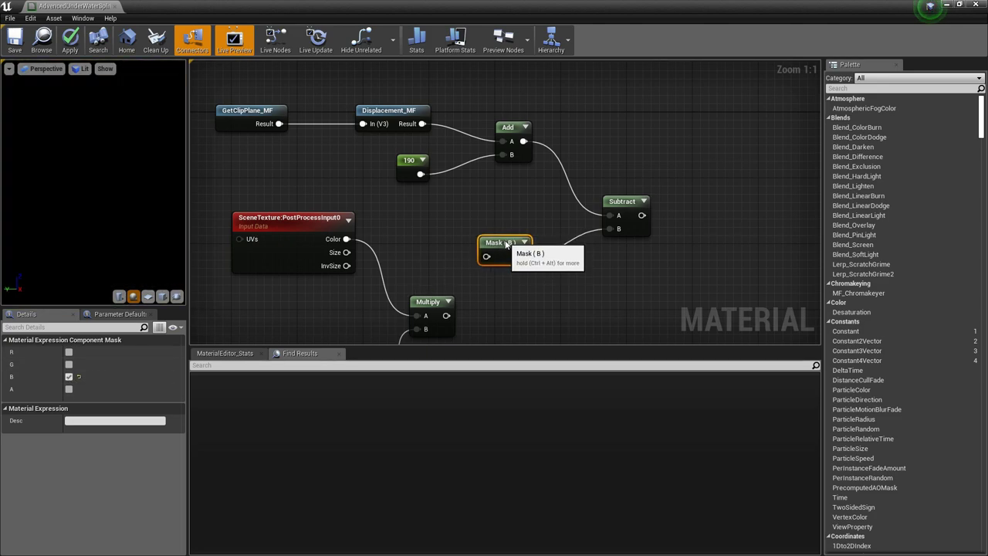
{"action": "right_click_drag", "start_coordinate": [518, 249], "coordinate": [569, 277]}
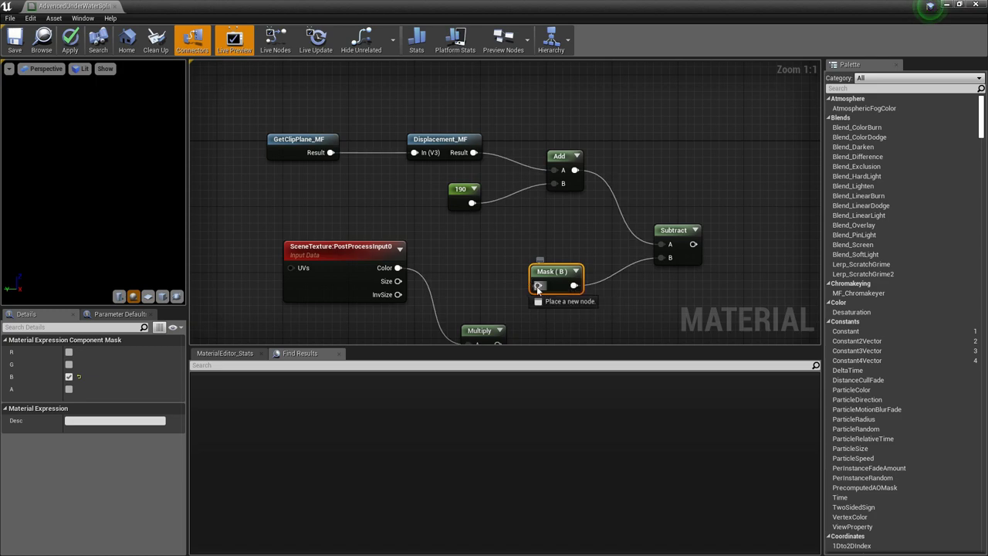
Try to connect Mask (B)'s input to GetClipPlane_MF's result, and move the material output node farther from Subtract.
{"action": "left_click_drag", "start_coordinate": [465, 247], "coordinate": [336, 159]}
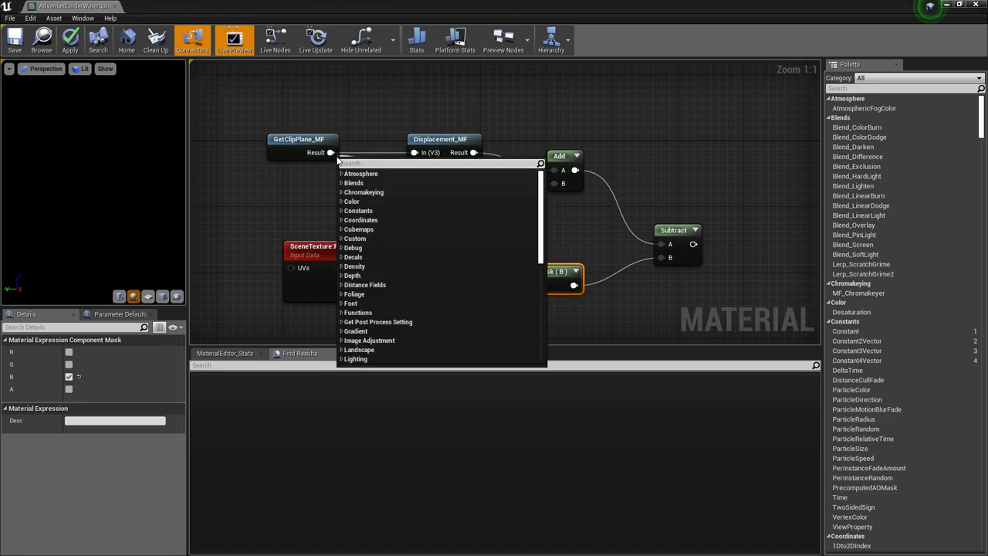
{"action": "right_click_drag", "start_coordinate": [676, 194], "coordinate": [459, 217]}
{"action": "left_click_drag", "start_coordinate": [713, 275], "coordinate": [826, 265]}
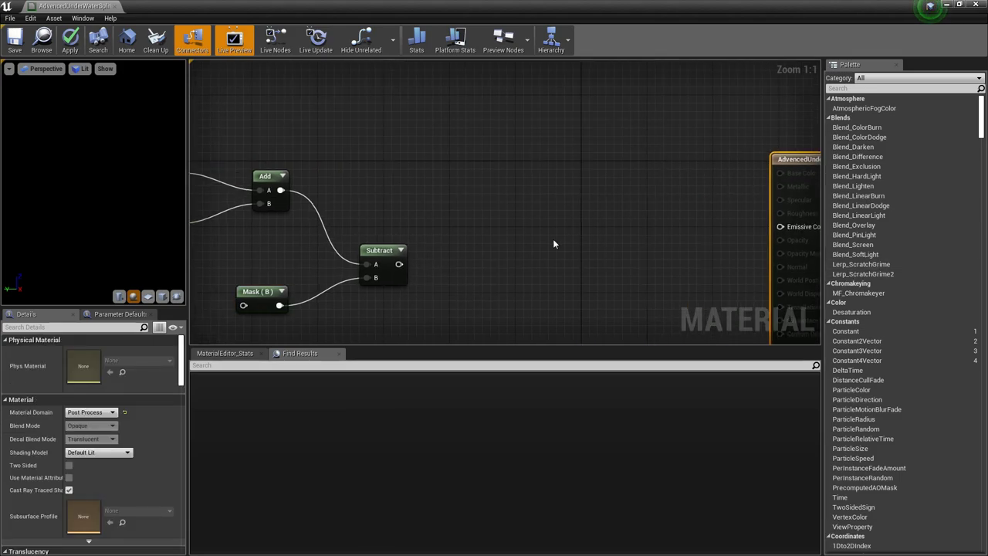
{"action": "right_click_drag", "start_coordinate": [554, 238], "coordinate": [590, 214]}
{"action": "left_click_drag", "start_coordinate": [436, 239], "coordinate": [498, 236]}
{"action": "type", "text": "fo"}
{"action": "key", "text": "Return"}
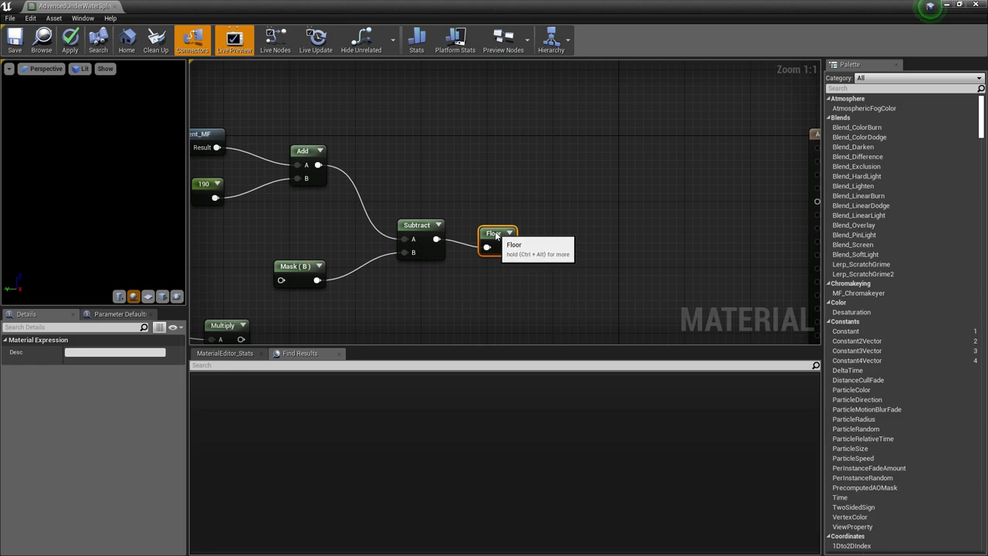
{"action": "key", "text": "Delete"}
Create a Clamp node fed by Subtract's result.
{"action": "left_click_drag", "start_coordinate": [436, 239], "coordinate": [500, 230]}
{"action": "type", "text": "clamp"}
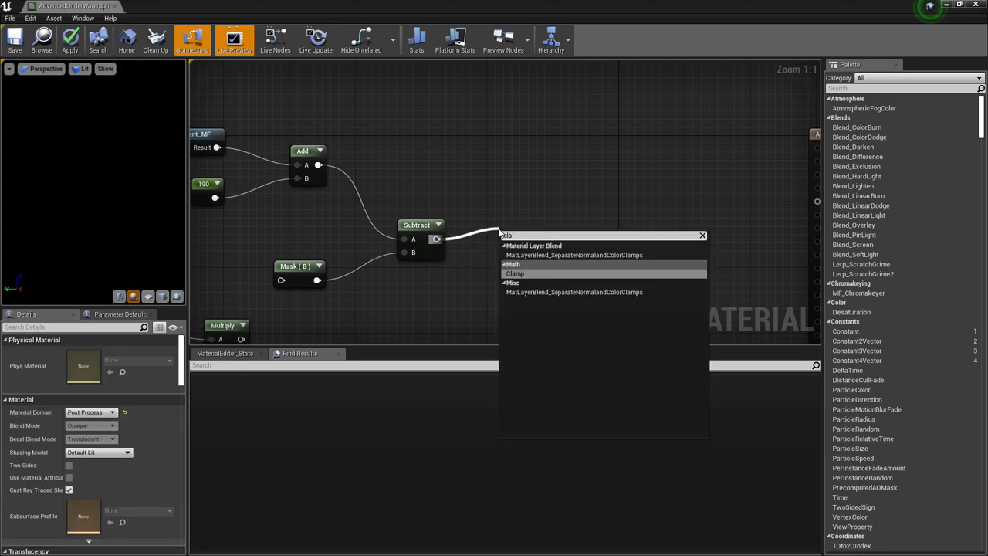
{"action": "key", "text": "Return"}
{"action": "right_click_drag", "start_coordinate": [535, 233], "coordinate": [426, 222]}
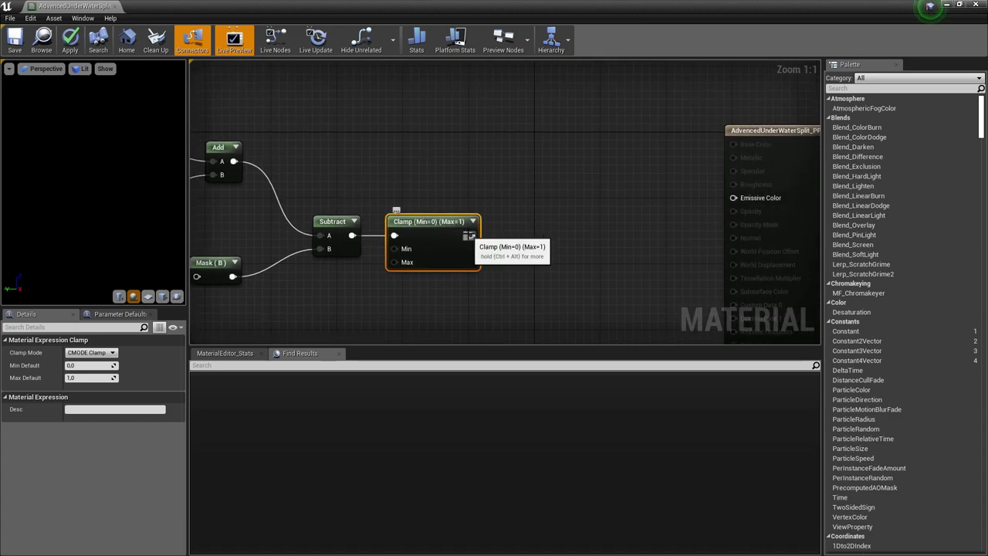
Create a Floor node fed by the Clamp result and align it beside Clamp.
{"action": "left_click_drag", "start_coordinate": [469, 235], "coordinate": [518, 236]}
{"action": "type", "text": "floor"}
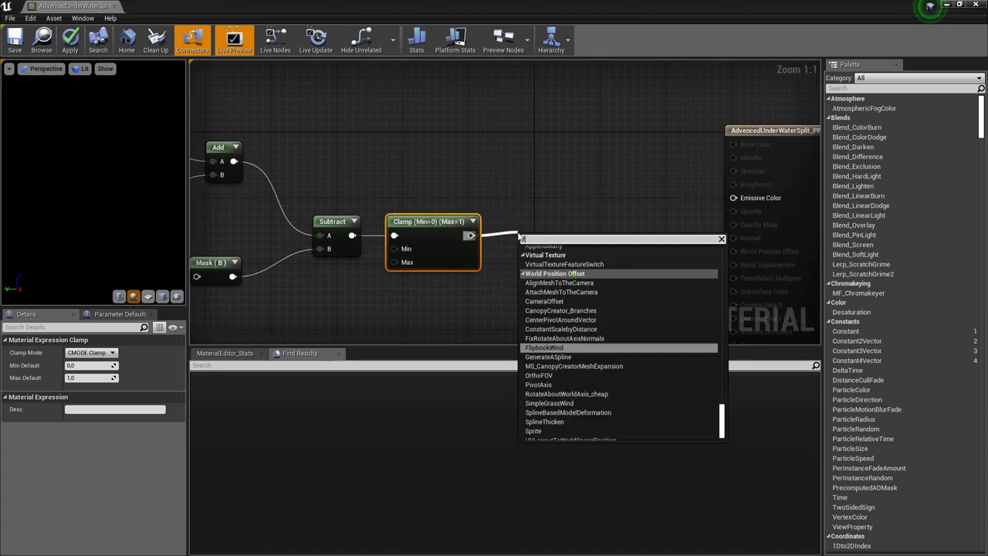
{"action": "key", "text": "Return"}
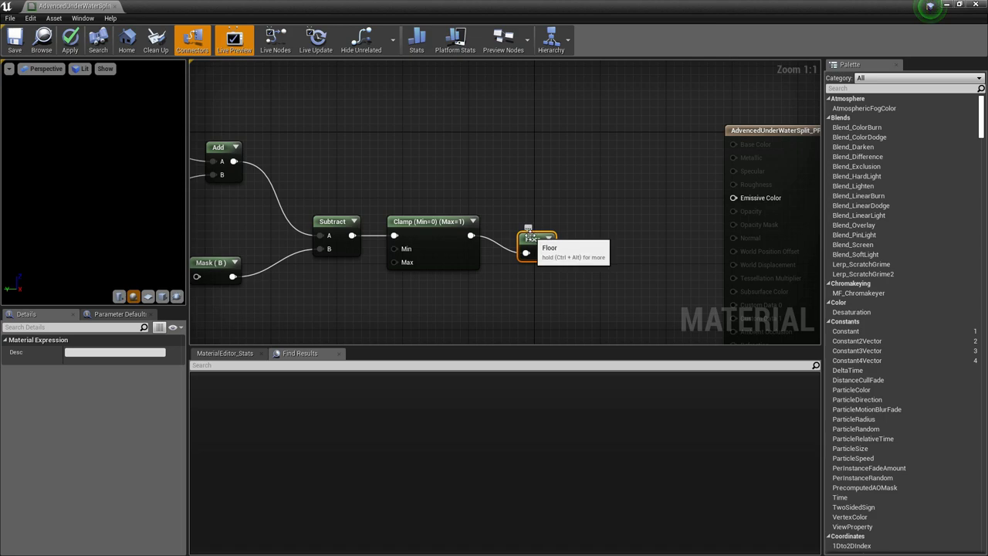
{"action": "left_click_drag", "start_coordinate": [531, 234], "coordinate": [515, 217]}
{"action": "right_click_drag", "start_coordinate": [575, 204], "coordinate": [437, 233]}
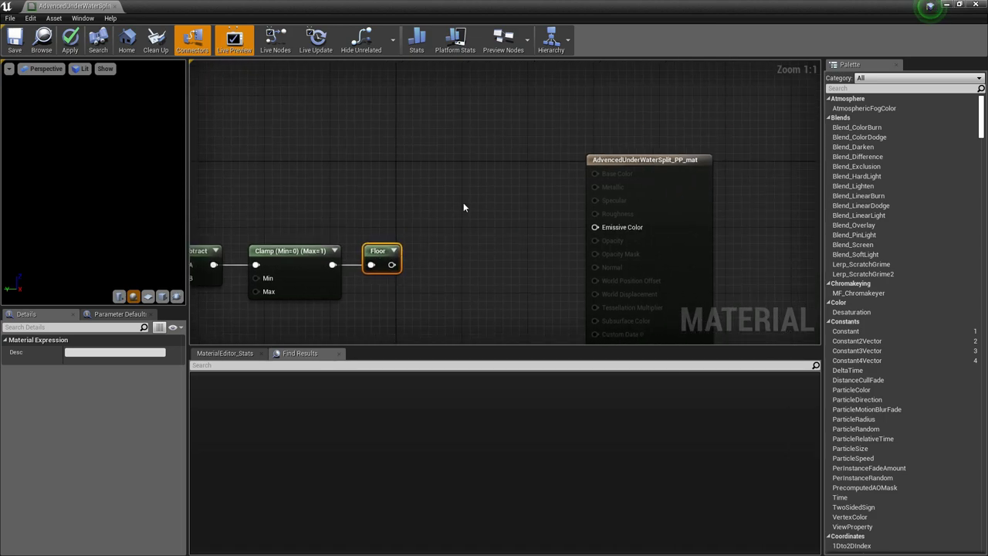
Add a LinearInterpolate node before the material output and connect Floor's result to its Alpha.
{"action": "right_click", "coordinate": [464, 206]}
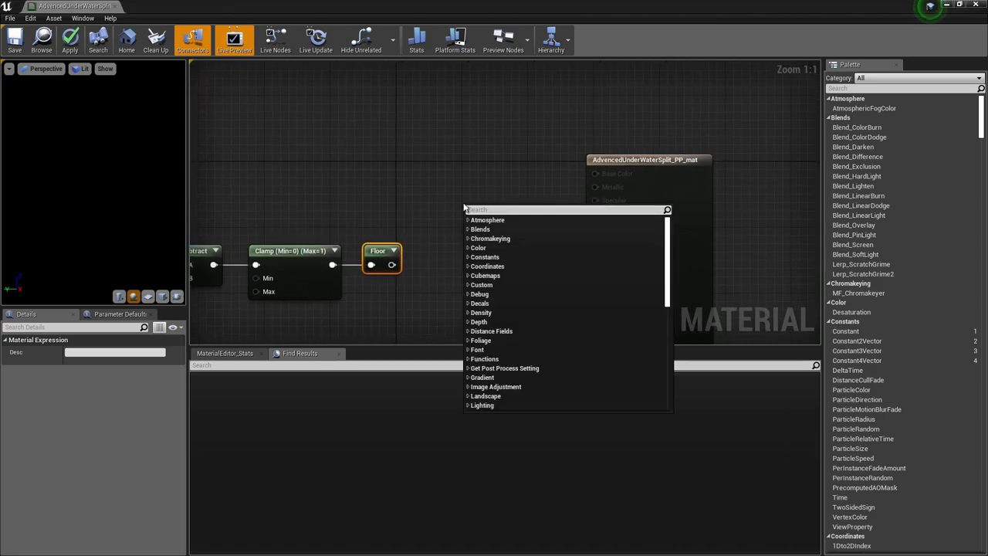
{"action": "type", "text": "lerp"}
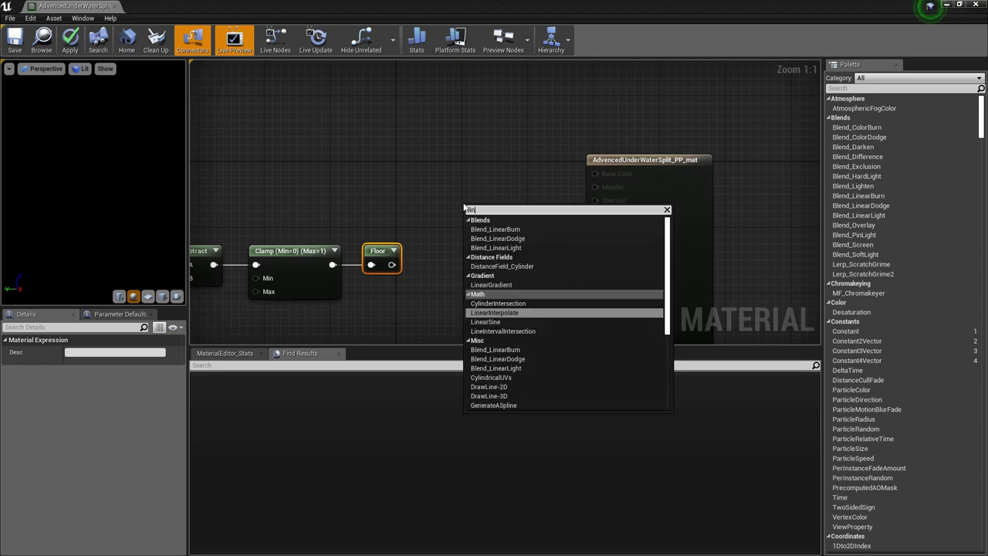
{"action": "key", "text": "Return"}
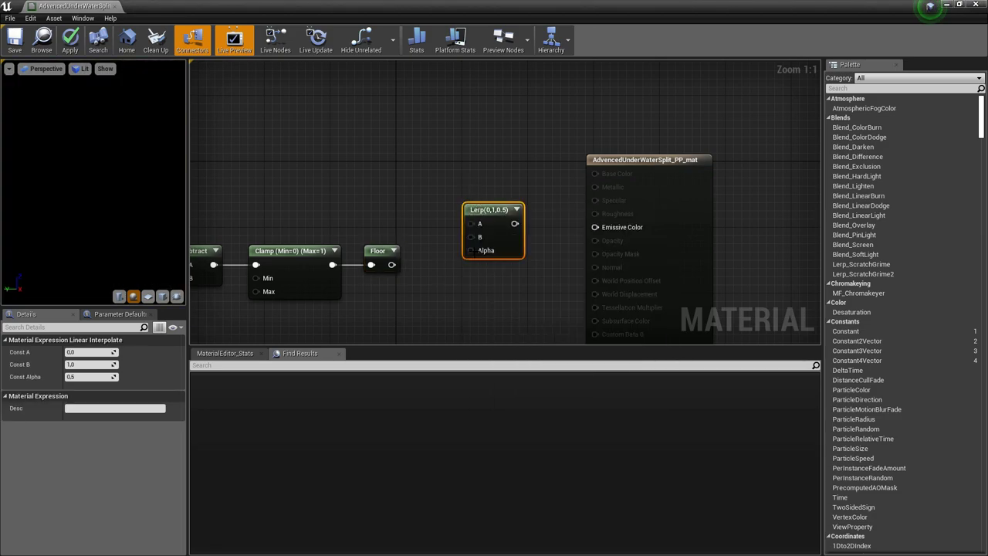
{"action": "left_click_drag", "start_coordinate": [472, 250], "coordinate": [393, 265]}
{"action": "scroll", "coordinate": [417, 214], "scroll_direction": "down", "scroll_amount": 2}
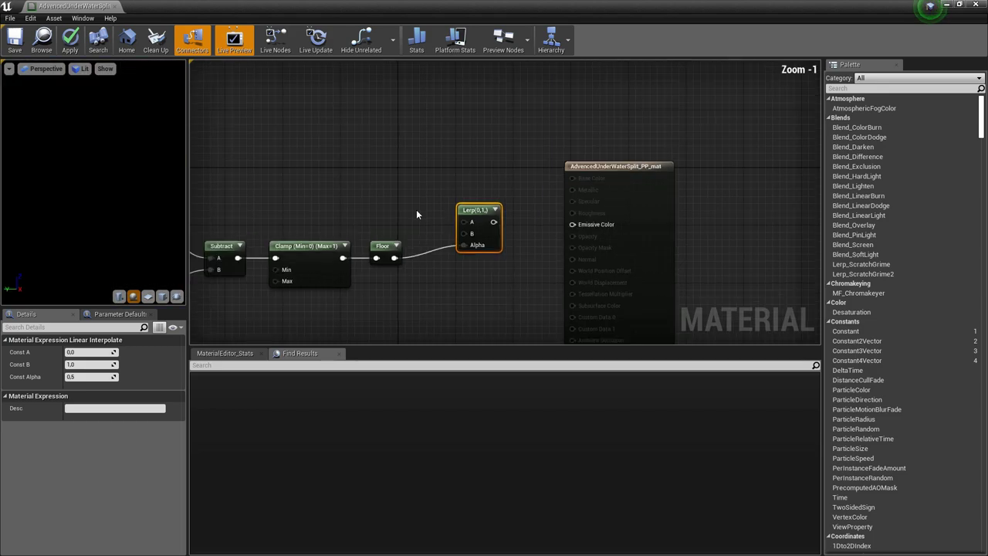
Move the SceneTexture, Multiply and blue colour constant nodes together below the Clamp node, grouping them compactly.
{"action": "left_click", "coordinate": [688, 218]}
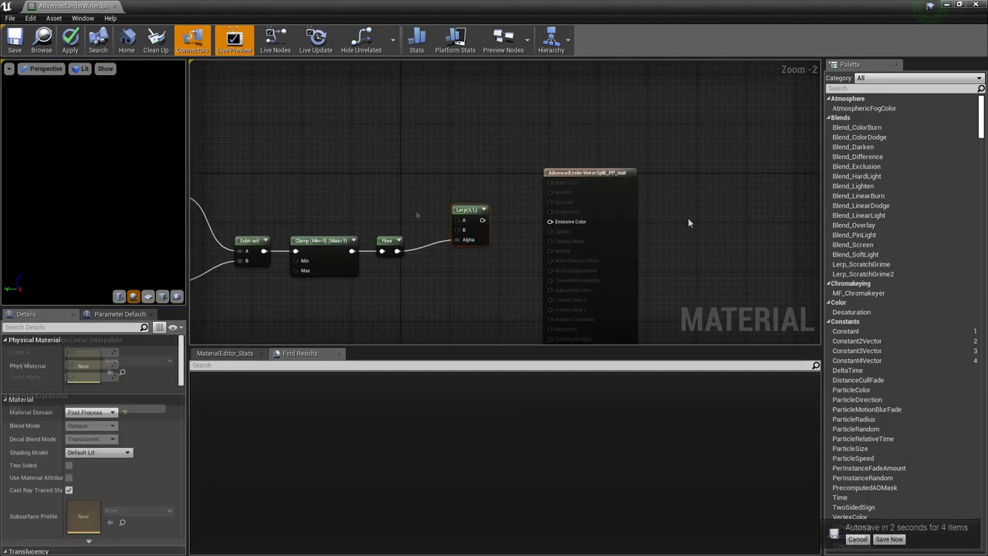
{"action": "right_click_drag", "start_coordinate": [687, 217], "coordinate": [889, 117]}
{"action": "scroll", "coordinate": [889, 118], "scroll_direction": "down", "scroll_amount": 1}
{"action": "scroll", "coordinate": [590, 161], "scroll_direction": "down", "scroll_amount": 1}
{"action": "right_click_drag", "start_coordinate": [591, 160], "coordinate": [594, 181]}
{"action": "left_click_drag", "start_coordinate": [348, 321], "coordinate": [494, 294]}
{"action": "right_click_drag", "start_coordinate": [532, 276], "coordinate": [492, 225]}
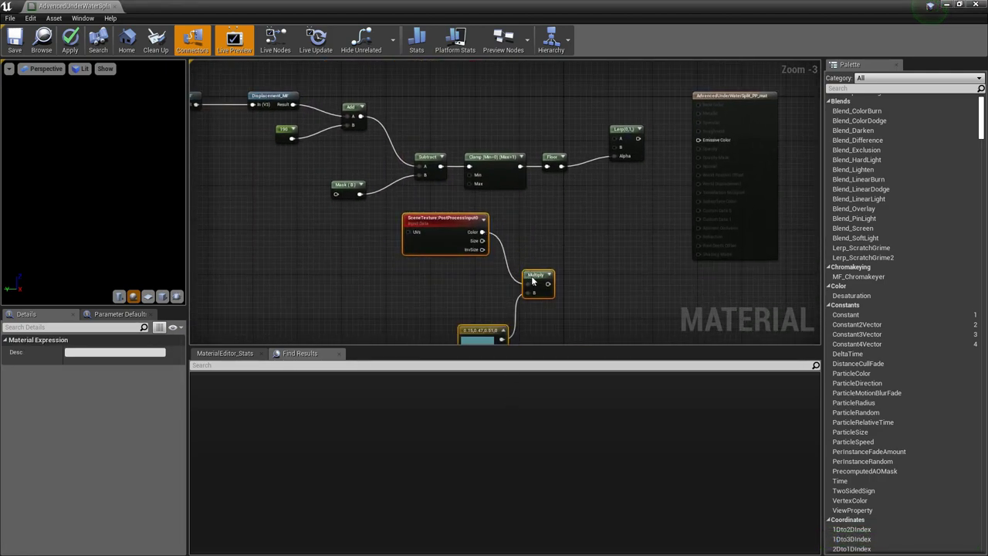
{"action": "left_click", "coordinate": [538, 278]}
{"action": "left_click_drag", "start_coordinate": [540, 278], "coordinate": [531, 246]}
{"action": "left_click_drag", "start_coordinate": [490, 331], "coordinate": [461, 285]}
{"action": "right_click_drag", "start_coordinate": [477, 276], "coordinate": [442, 298]}
Connect Multiply's result to Lerp's B input and PostProcessInput0's Color to Lerp's A input.
{"action": "left_click_drag", "start_coordinate": [505, 277], "coordinate": [579, 168]}
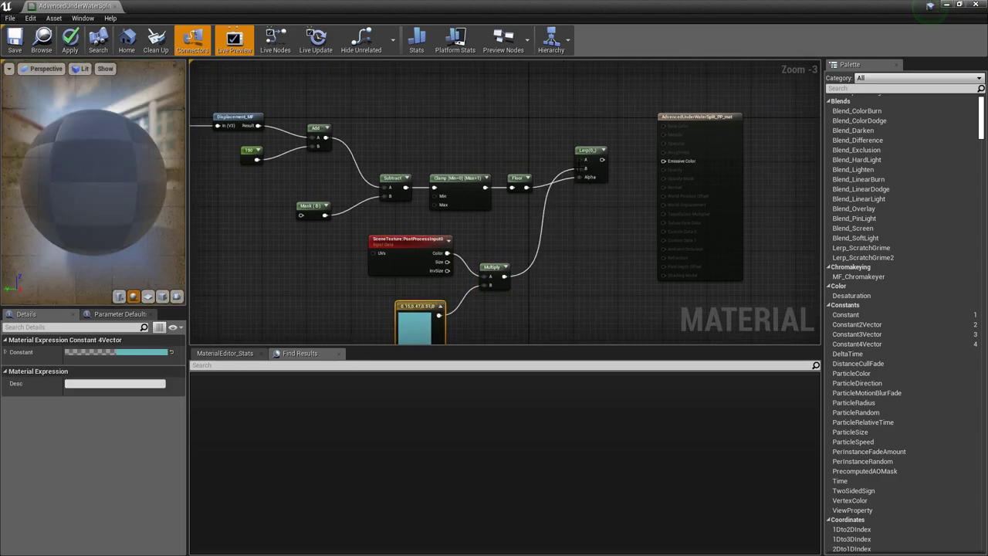
{"action": "left_click", "coordinate": [413, 243]}
{"action": "scroll", "coordinate": [413, 243], "scroll_direction": "up", "scroll_amount": 2}
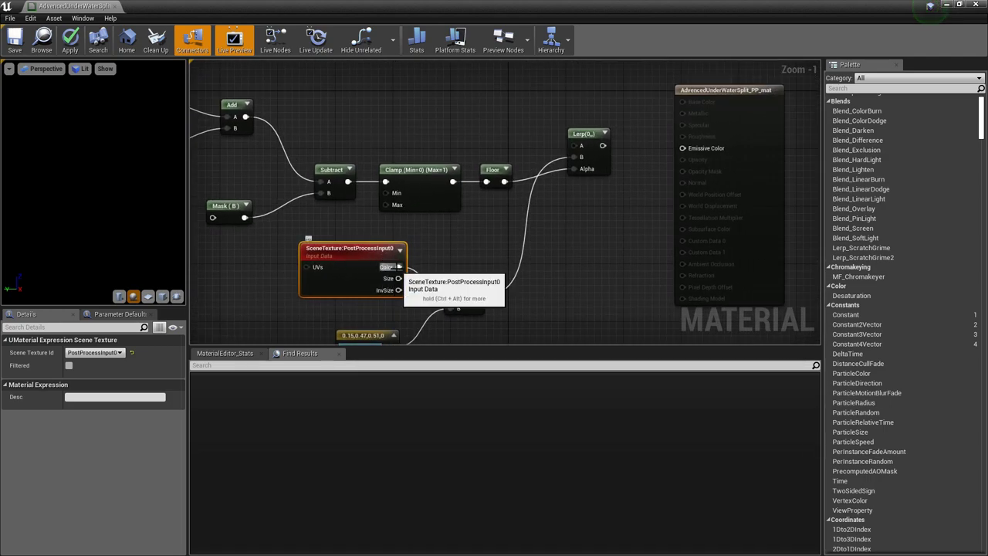
{"action": "left_click_drag", "start_coordinate": [398, 267], "coordinate": [576, 147]}
Connect Lerp's result to the material's Emissive Color and close the Stats window.
{"action": "right_click_drag", "start_coordinate": [580, 106], "coordinate": [533, 138]}
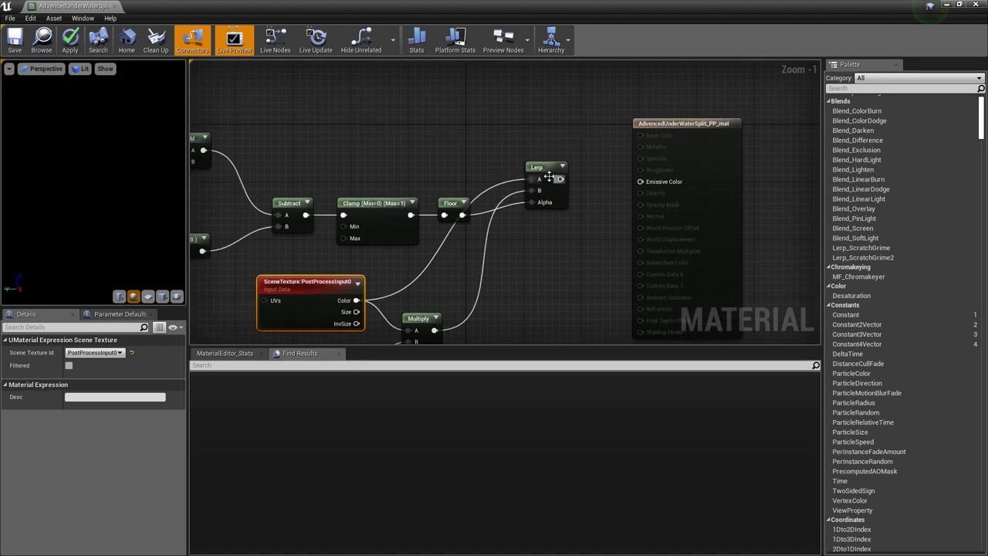
{"action": "left_click_drag", "start_coordinate": [560, 179], "coordinate": [648, 185]}
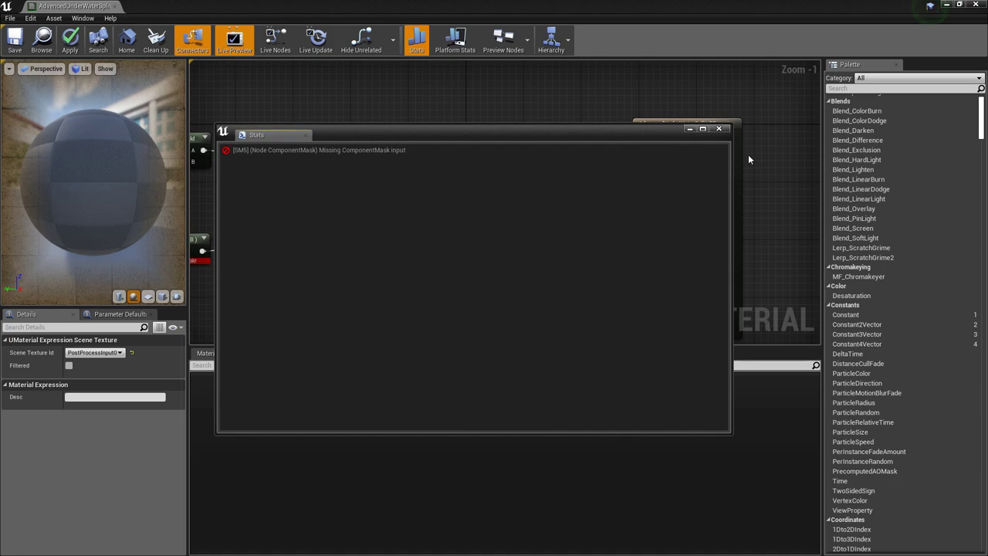
{"action": "left_click", "coordinate": [722, 130]}
Connect GetClipPlane_MF's result to the Mask (B) node's input.
{"action": "scroll", "coordinate": [463, 121], "scroll_direction": "down", "scroll_amount": 1}
{"action": "right_click_drag", "start_coordinate": [463, 121], "coordinate": [712, 91]}
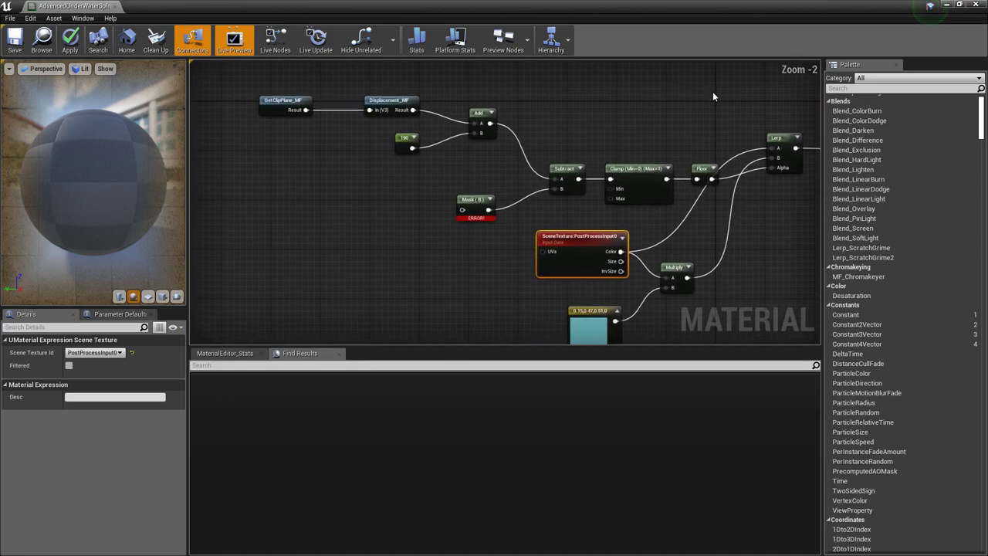
{"action": "scroll", "coordinate": [472, 177], "scroll_direction": "up", "scroll_amount": 1}
{"action": "left_click_drag", "start_coordinate": [461, 214], "coordinate": [278, 101]}
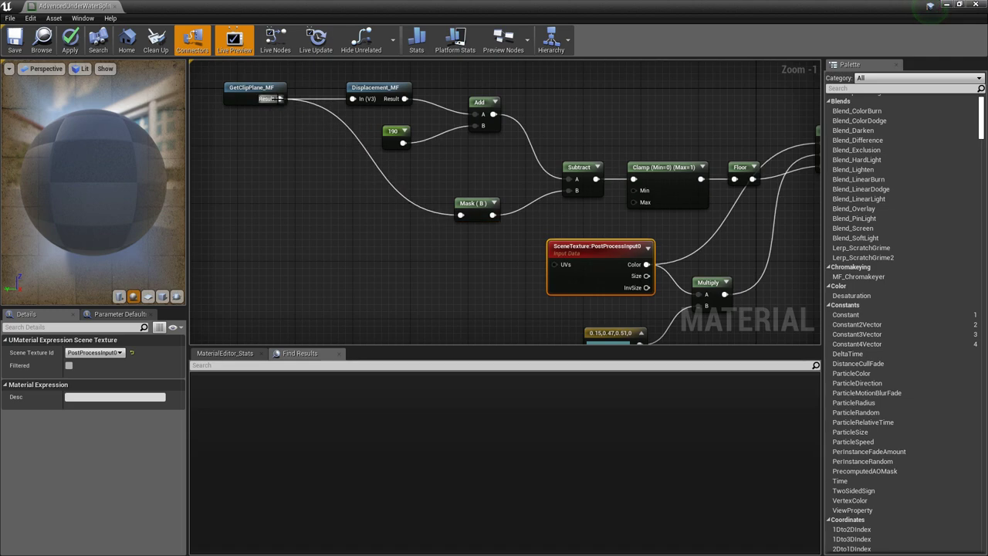
Apply the changes to the underwater split post-process material.
{"action": "scroll", "coordinate": [494, 158], "scroll_direction": "down", "scroll_amount": 1}
{"action": "right_click_drag", "start_coordinate": [479, 167], "coordinate": [509, 139]}
{"action": "right_click_drag", "start_coordinate": [606, 123], "coordinate": [620, 142]}
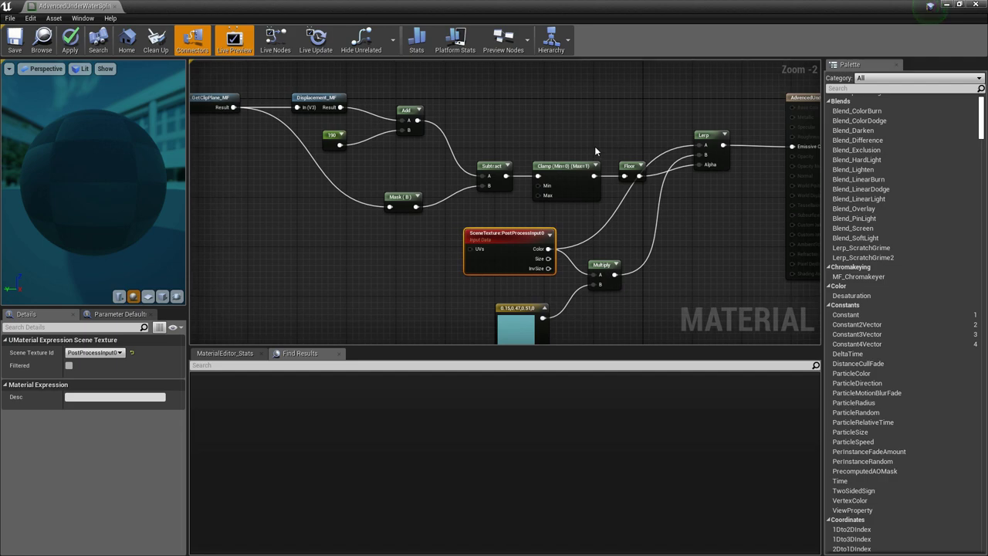
{"action": "left_click", "coordinate": [70, 46]}
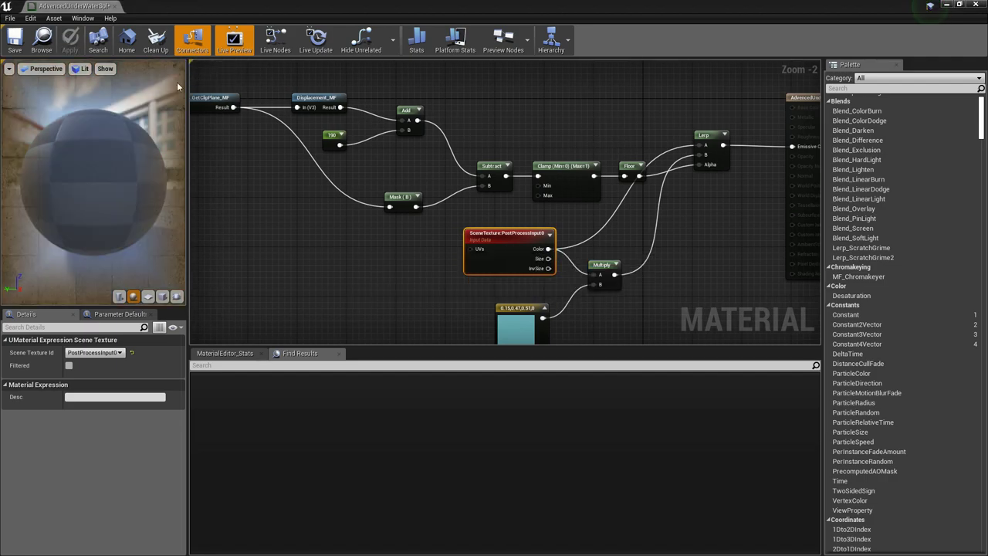
{"action": "right_click_drag", "start_coordinate": [417, 156], "coordinate": [415, 136]}
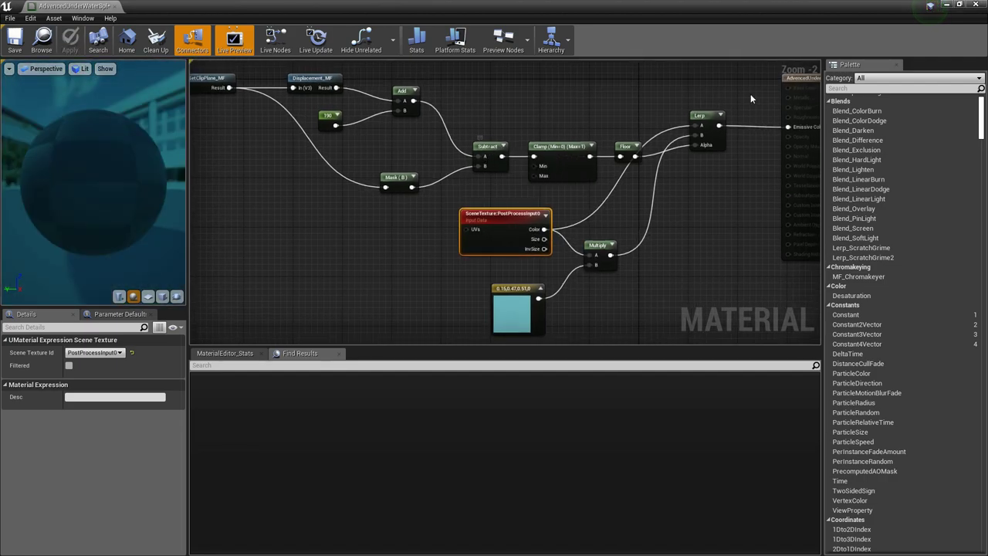
Close the underwater split material and open AdvancedWaterline_PP_mat at its GetClipPlane_MF nodes.
{"action": "left_click", "coordinate": [974, 5]}
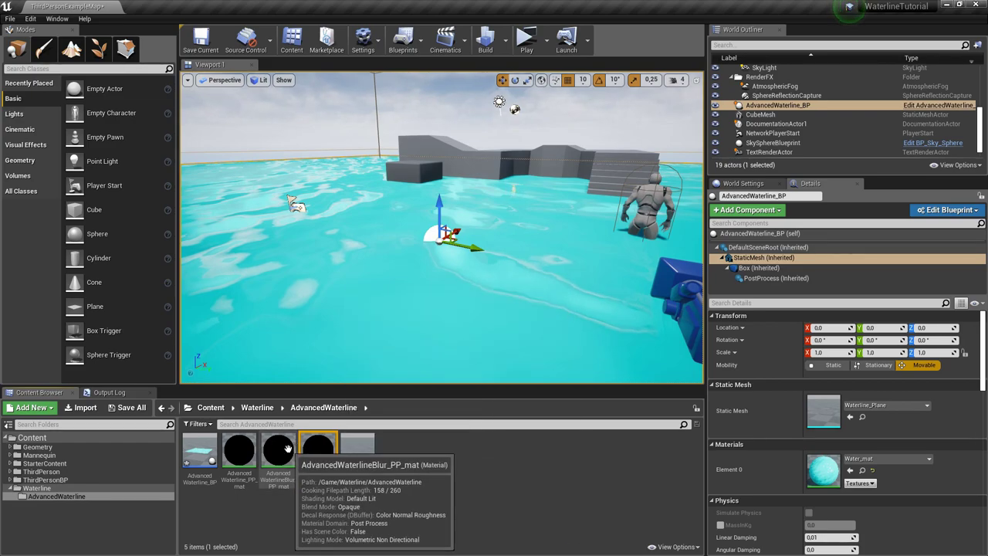
{"action": "double_click", "coordinate": [244, 449]}
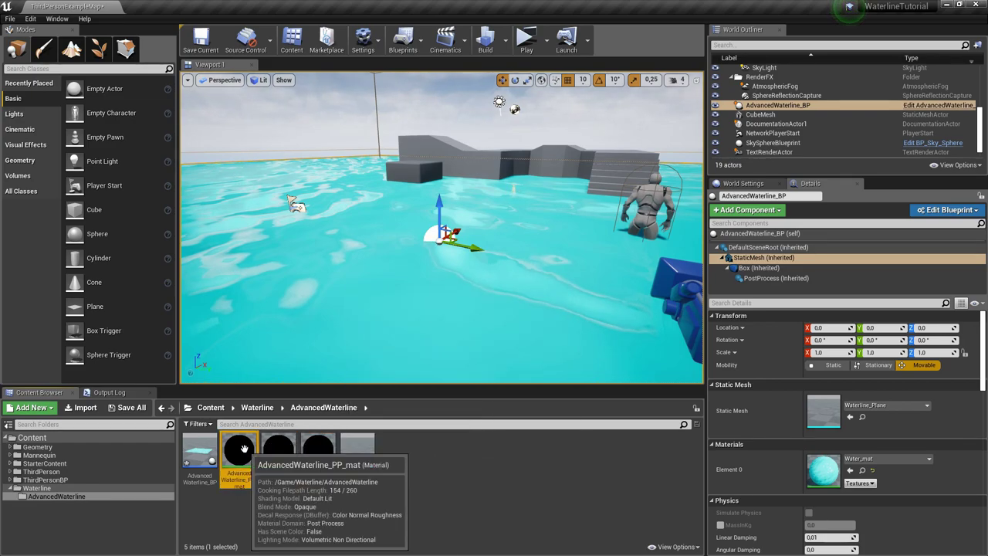
{"action": "scroll", "coordinate": [457, 250], "scroll_direction": "down", "scroll_amount": 4}
{"action": "right_click_drag", "start_coordinate": [457, 250], "coordinate": [758, 145]}
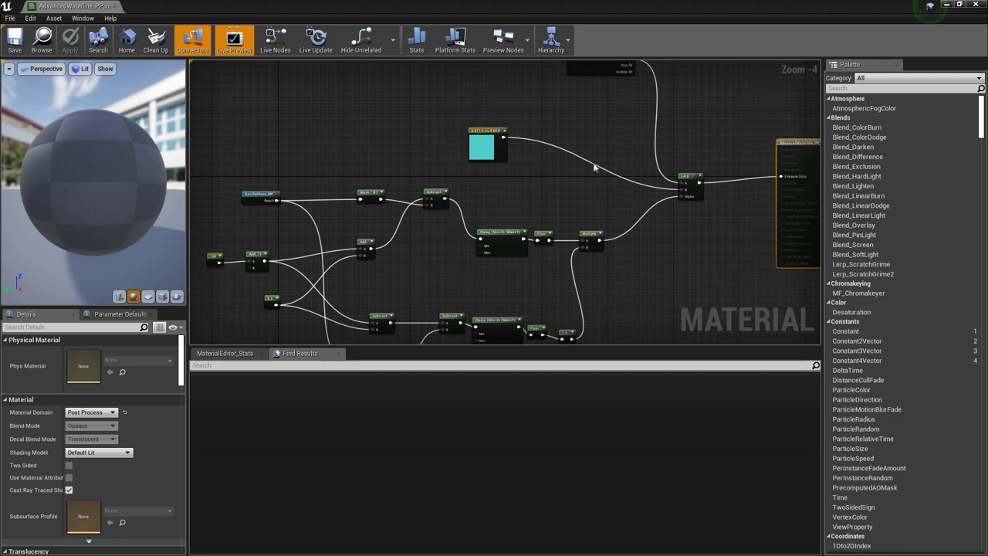
{"action": "right_click_drag", "start_coordinate": [540, 177], "coordinate": [654, 140]}
{"action": "scroll", "coordinate": [457, 108], "scroll_direction": "up", "scroll_amount": 1}
Add a MaterialFunctionCall node above the Mask (B) node and assign Displacement_MF to it.
{"action": "right_click", "coordinate": [458, 114]}
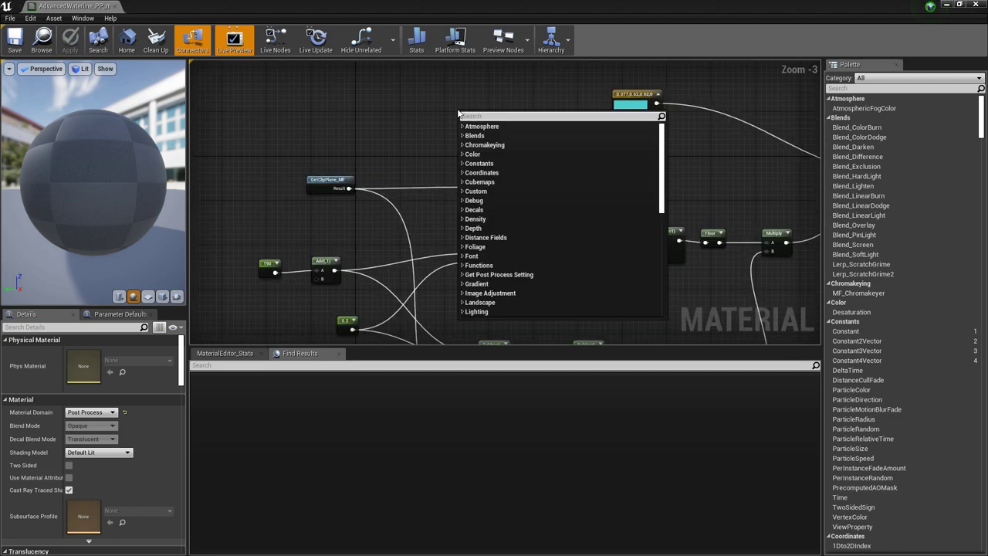
{"action": "type", "text": "call"}
{"action": "key", "text": "Return"}
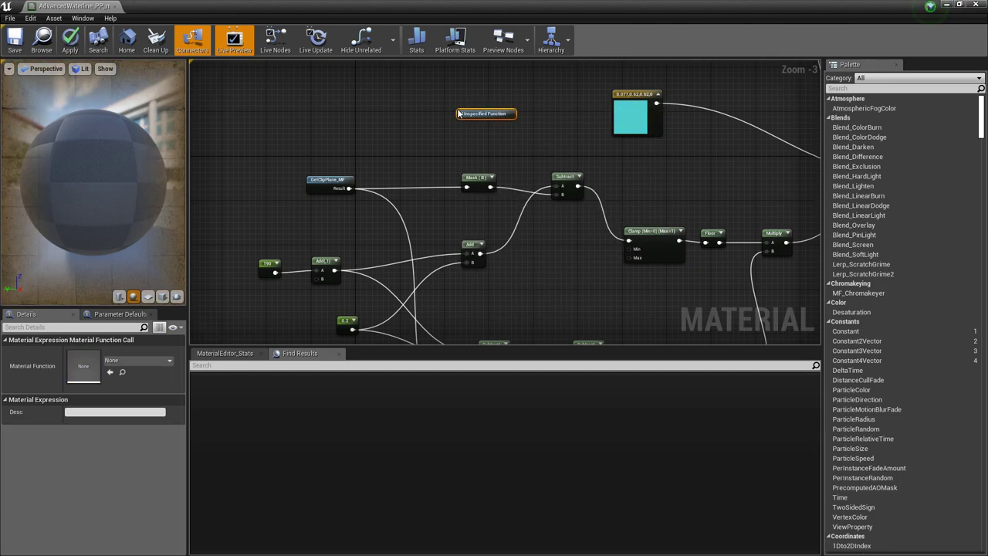
{"action": "left_click", "coordinate": [139, 360]}
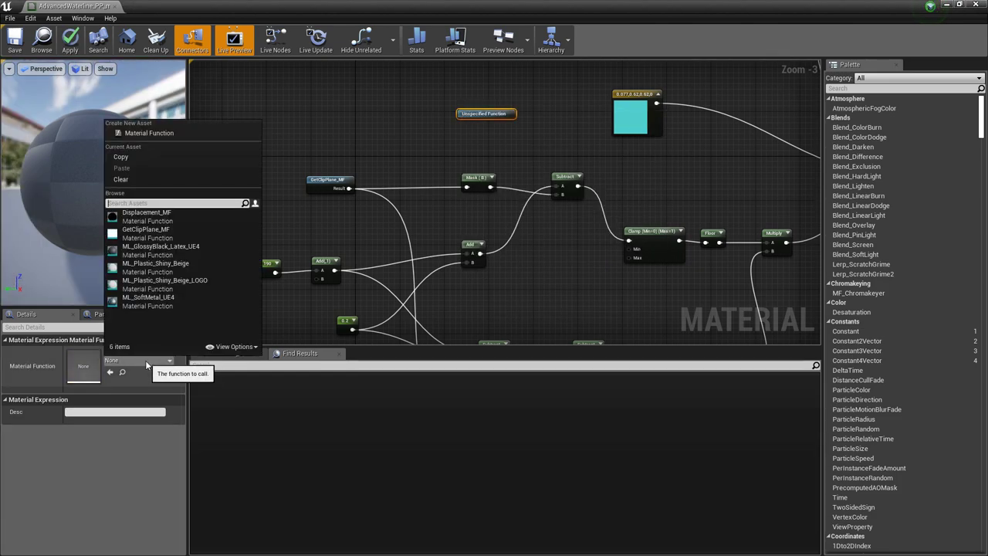
{"action": "type", "text": "displ"}
{"action": "left_click", "coordinate": [184, 218]}
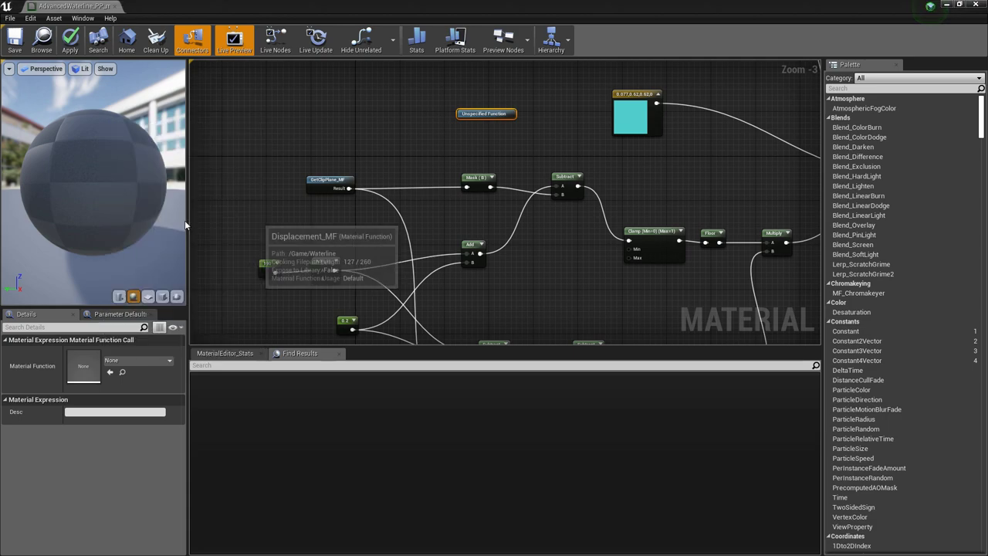
Move the Displacement_MF node between Mask (B) and Add, and connect GetClipPlane_MF's result to its In (V3) input.
{"action": "right_click_drag", "start_coordinate": [359, 135], "coordinate": [313, 140]}
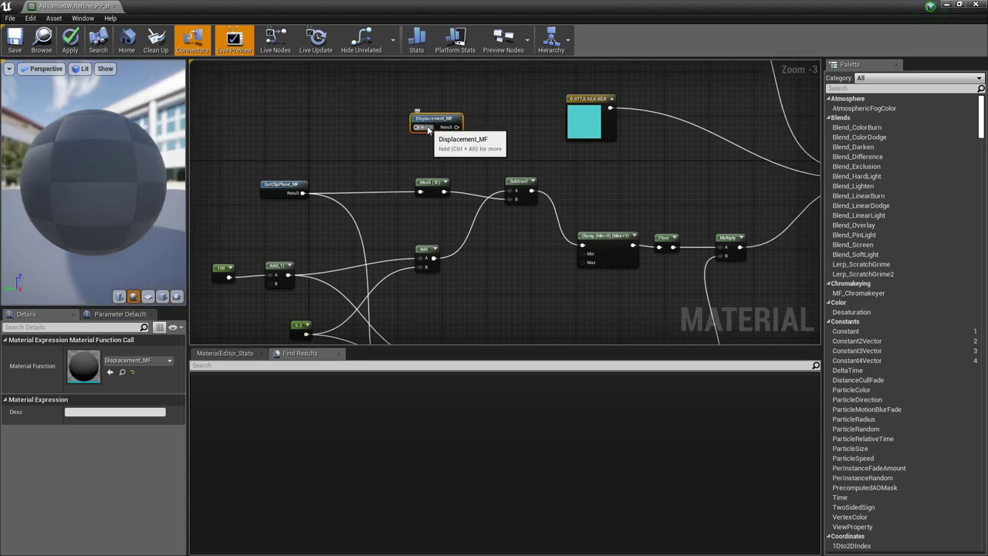
{"action": "left_click_drag", "start_coordinate": [417, 118], "coordinate": [400, 209]}
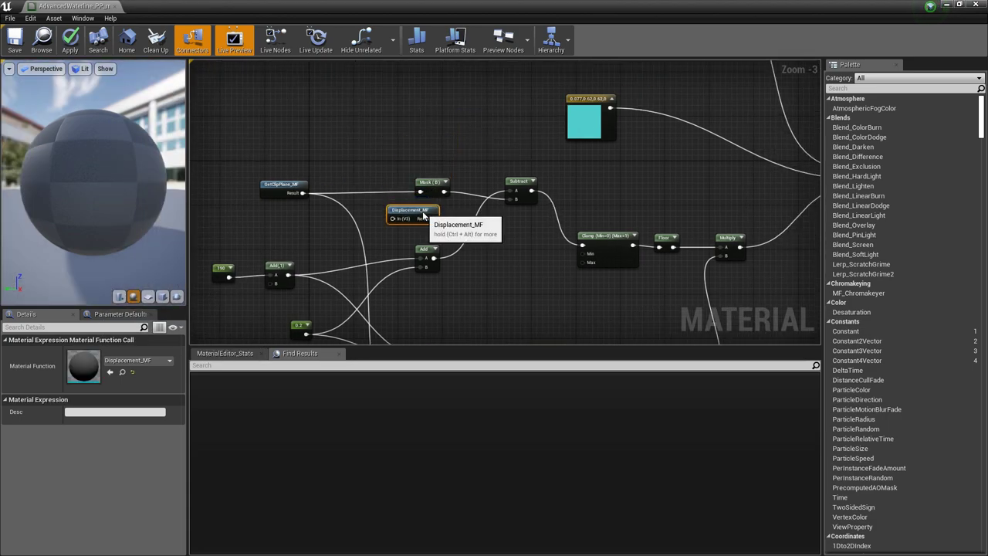
{"action": "scroll", "coordinate": [389, 220], "scroll_direction": "up", "scroll_amount": 2}
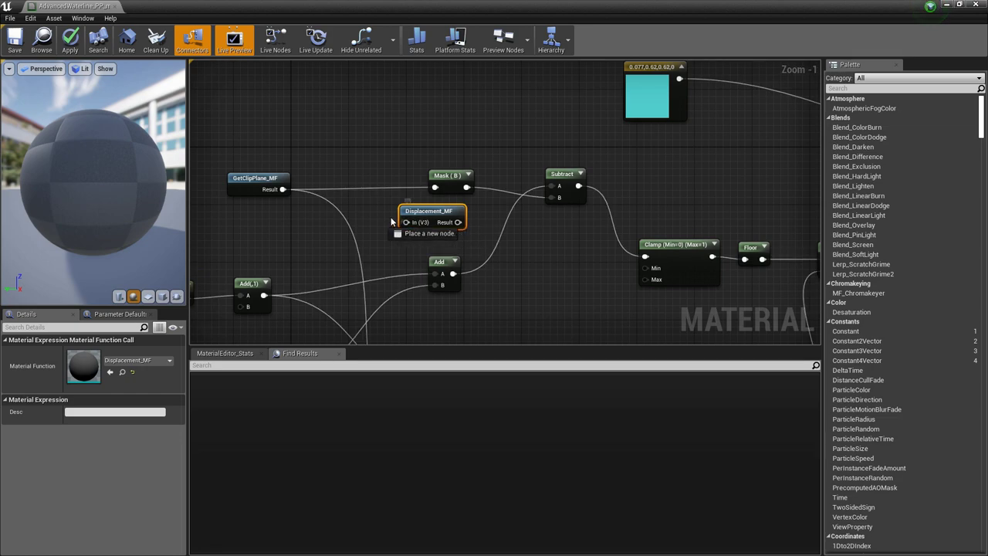
{"action": "left_click_drag", "start_coordinate": [294, 197], "coordinate": [284, 189]}
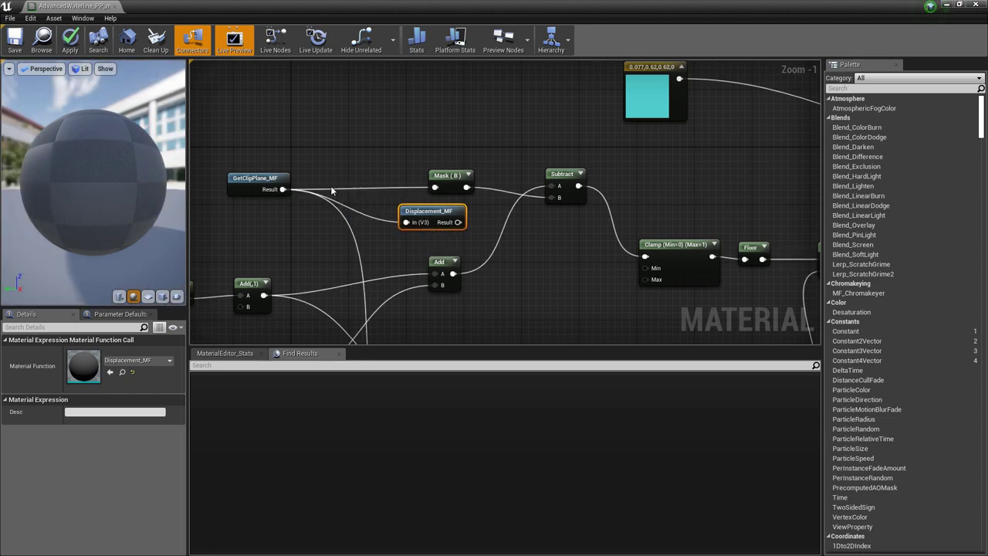
{"action": "scroll", "coordinate": [463, 212], "scroll_direction": "up", "scroll_amount": 1}
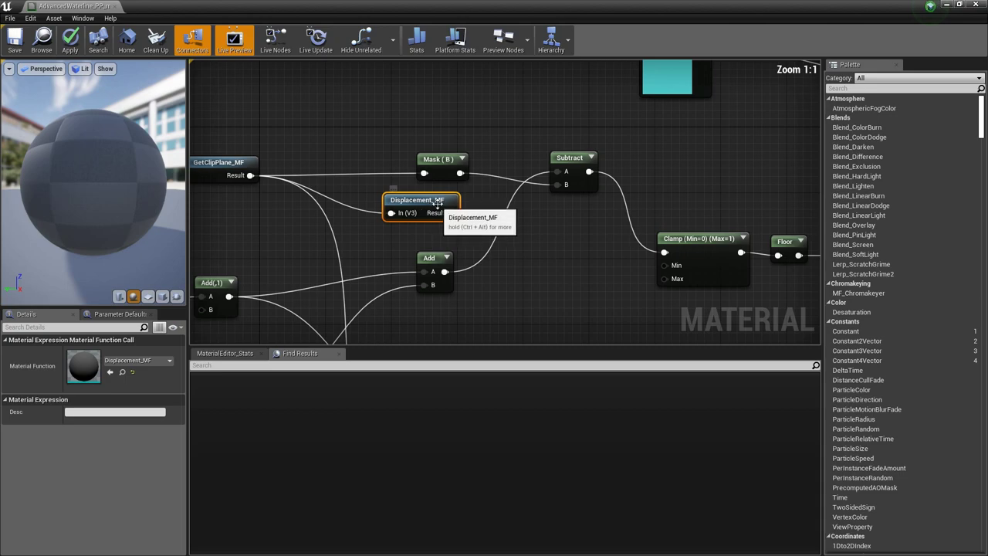
Create an Add node summing the Displacement_MF result with the existing Add's output, and feed it into the upper Subtract's A input.
{"action": "left_click_drag", "start_coordinate": [450, 213], "coordinate": [443, 272]}
{"action": "type", "text": "add"}
{"action": "left_click", "coordinate": [528, 278]}
{"action": "right_click_drag", "start_coordinate": [547, 243], "coordinate": [518, 252]}
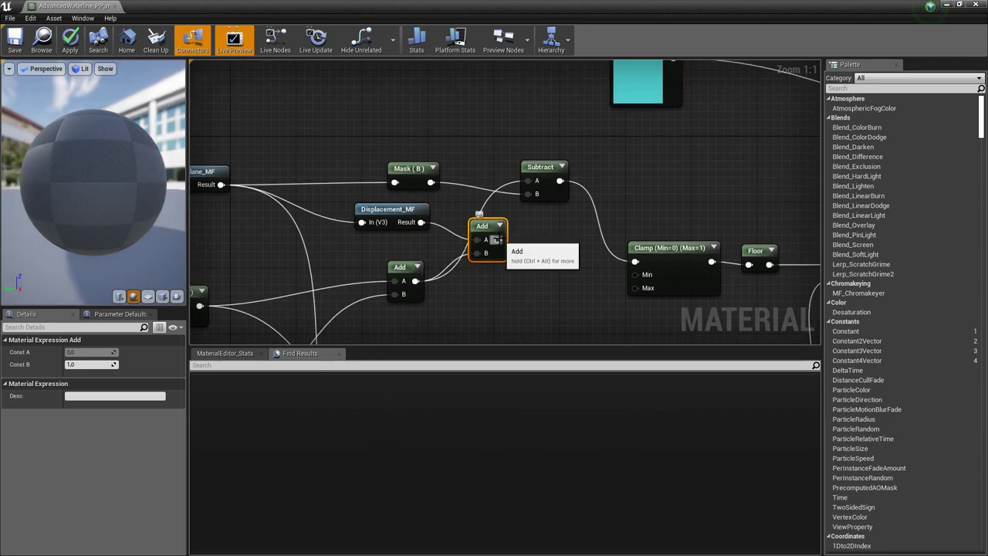
{"action": "left_click_drag", "start_coordinate": [496, 240], "coordinate": [531, 181]}
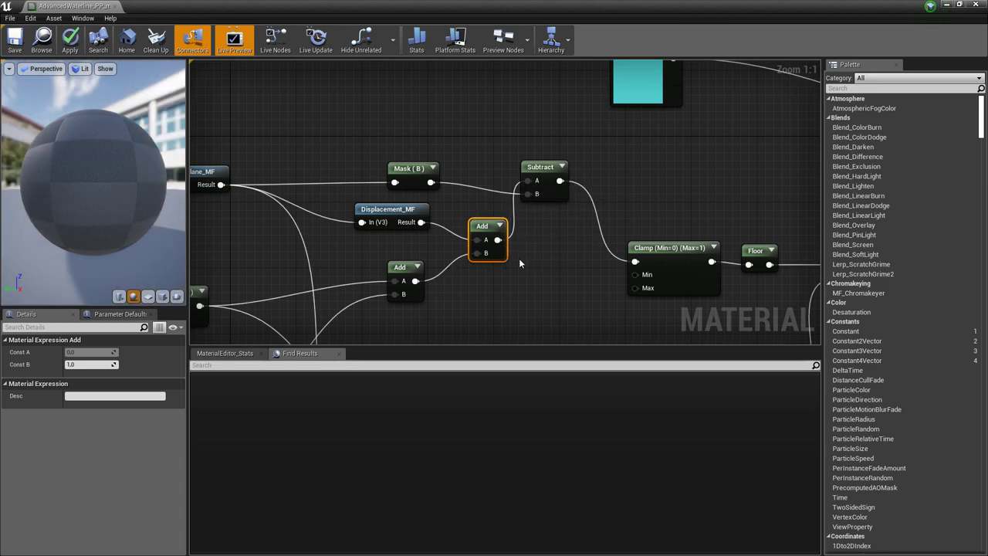
Copy the Displacement_MF node between the lower Subtract and Mask (B) nodes and connect GetClipPlane_MF's result to its input.
{"action": "scroll", "coordinate": [521, 258], "scroll_direction": "down", "scroll_amount": 2}
{"action": "scroll", "coordinate": [482, 174], "scroll_direction": "up", "scroll_amount": 1}
{"action": "left_click", "coordinate": [482, 175]}
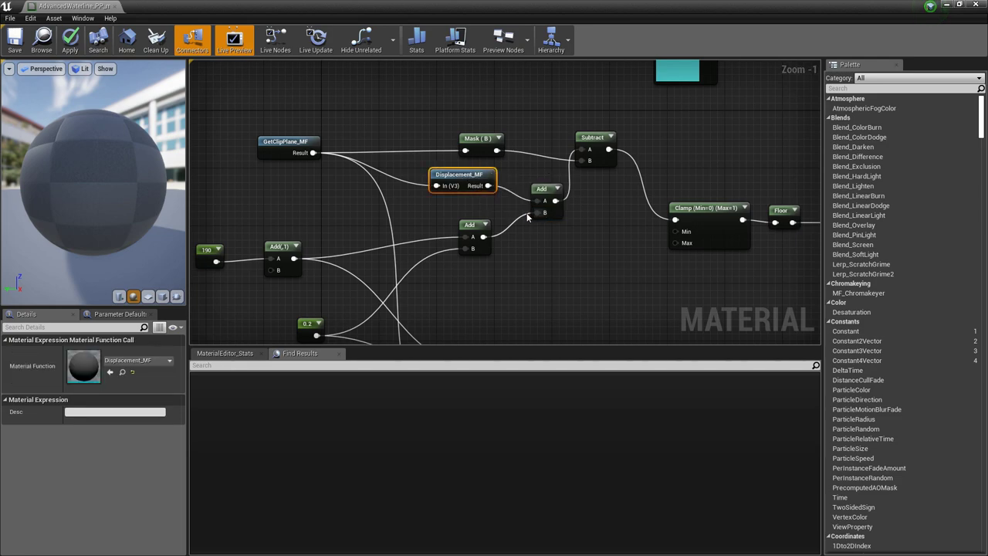
{"action": "left_click_drag", "start_coordinate": [528, 219], "coordinate": [531, 228]}
{"action": "right_click_drag", "start_coordinate": [553, 270], "coordinate": [592, 92]}
{"action": "left_click", "coordinate": [510, 242]}
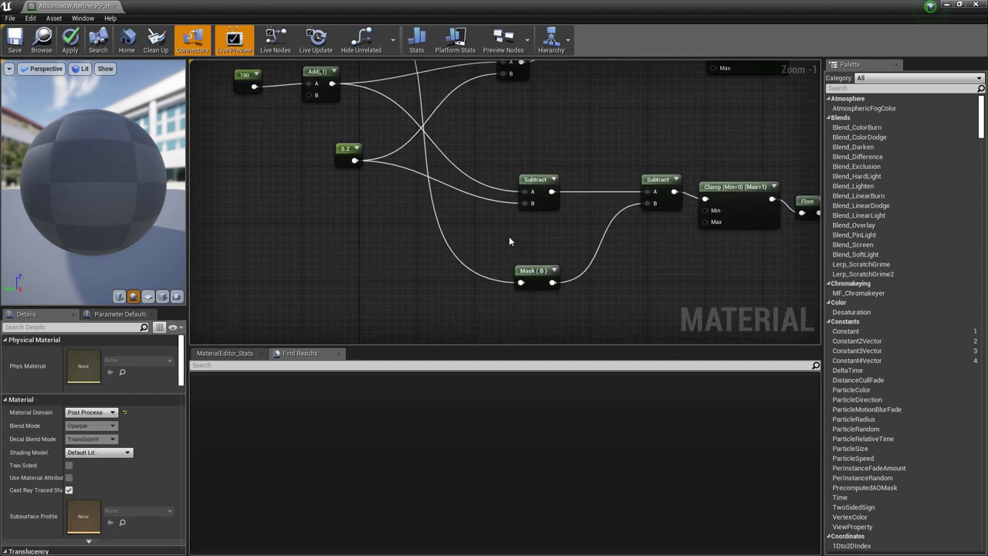
{"action": "key", "text": "ctrl+v"}
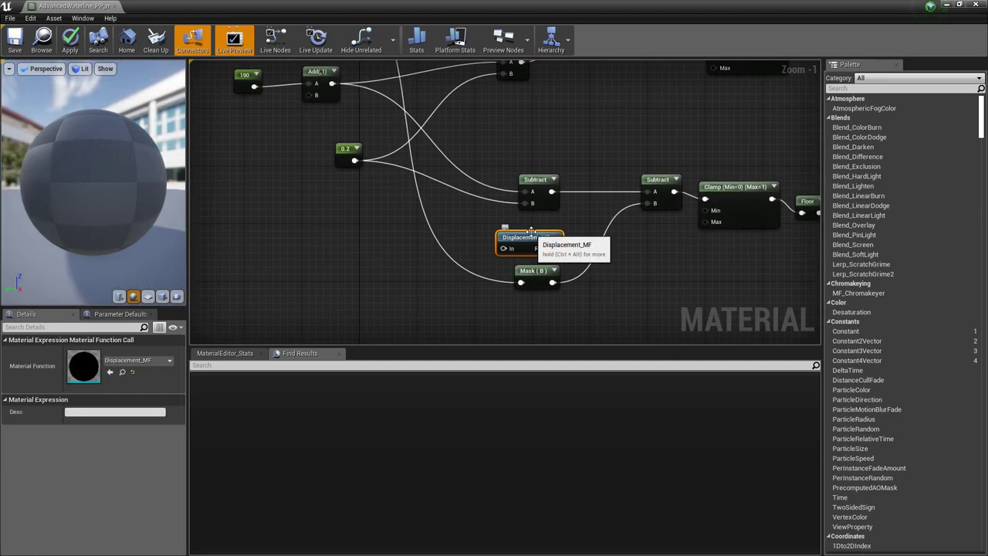
{"action": "right_click_drag", "start_coordinate": [493, 182], "coordinate": [517, 260]}
{"action": "left_click_drag", "start_coordinate": [524, 322], "coordinate": [372, 133]}
{"action": "scroll", "coordinate": [580, 212], "scroll_direction": "down", "scroll_amount": 1}
{"action": "right_click_drag", "start_coordinate": [580, 212], "coordinate": [482, 90]}
{"action": "scroll", "coordinate": [490, 216], "scroll_direction": "up", "scroll_amount": 2}
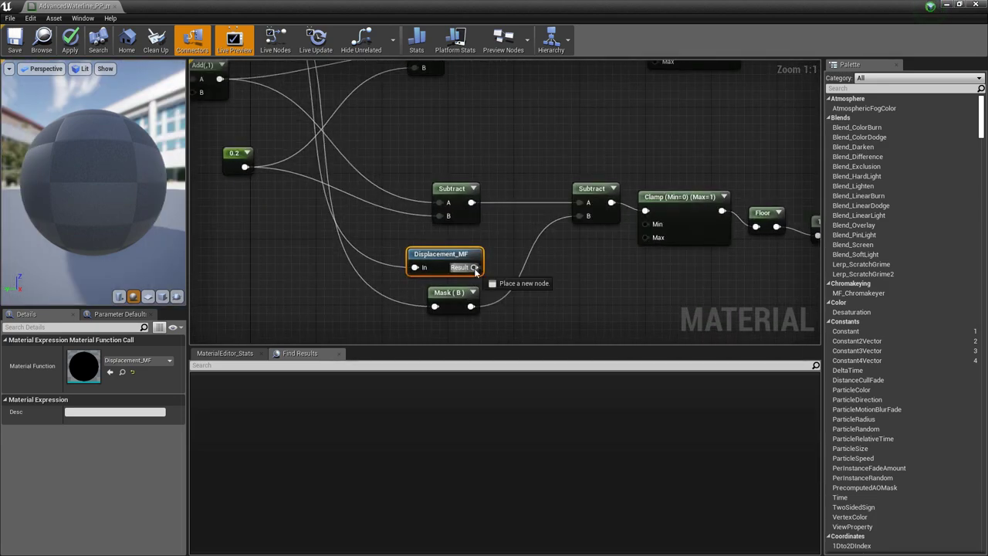
Create an Add node summing the lower Displacement_MF and first Subtract outputs, and feed it into the second Subtract's A input.
{"action": "left_click_drag", "start_coordinate": [475, 268], "coordinate": [471, 202]}
{"action": "type", "text": "add"}
{"action": "key", "text": "Return"}
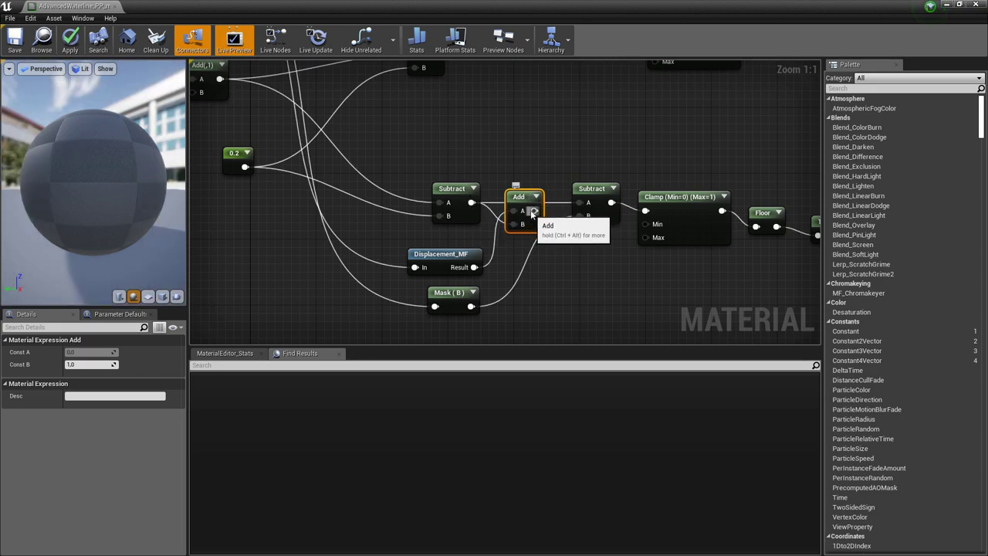
{"action": "left_click_drag", "start_coordinate": [532, 210], "coordinate": [577, 203]}
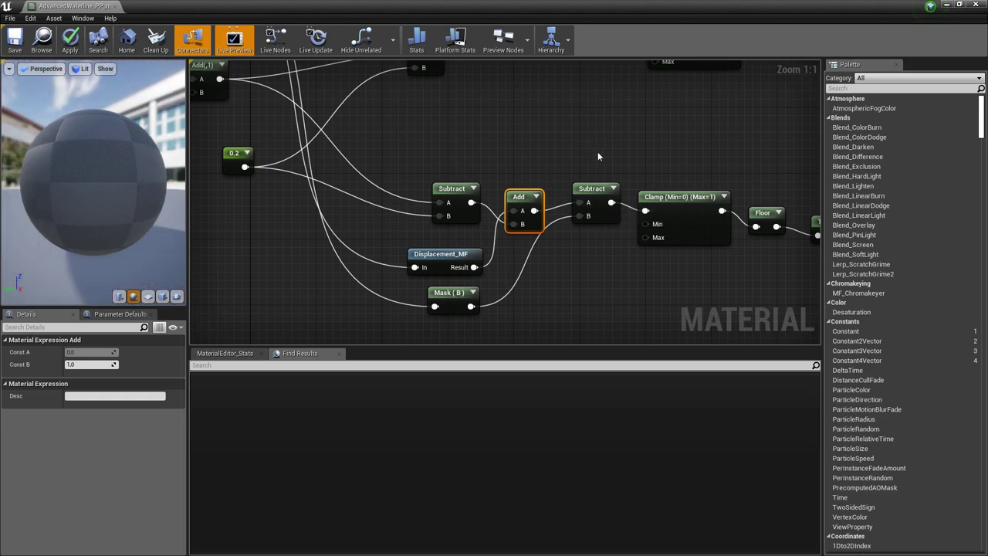
Apply the changes to AdvancedWaterline_PP_mat and close its material editor.
{"action": "left_click", "coordinate": [70, 38]}
{"action": "scroll", "coordinate": [510, 224], "scroll_direction": "down", "scroll_amount": 4}
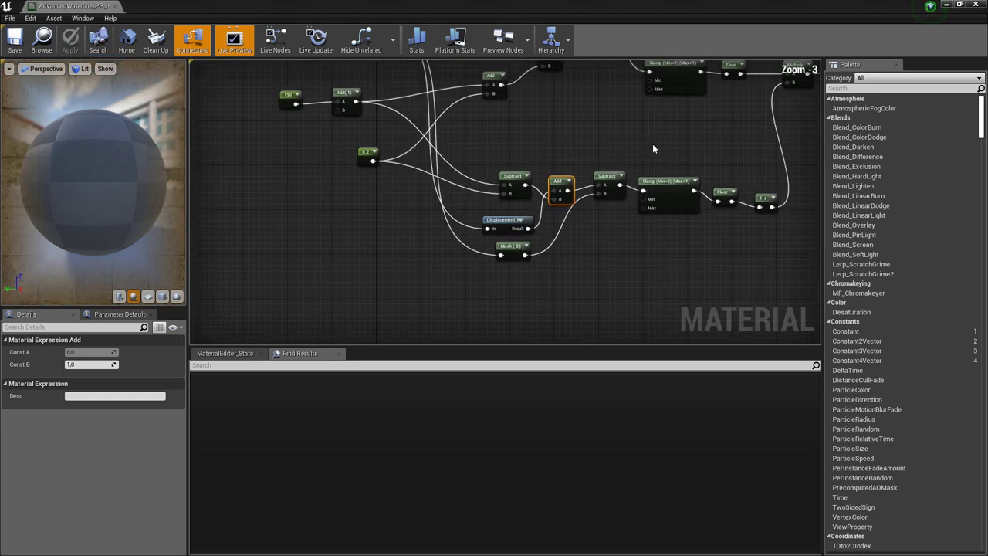
{"action": "scroll", "coordinate": [510, 224], "scroll_direction": "down", "scroll_amount": 1}
{"action": "right_click_drag", "start_coordinate": [556, 184], "coordinate": [469, 267]}
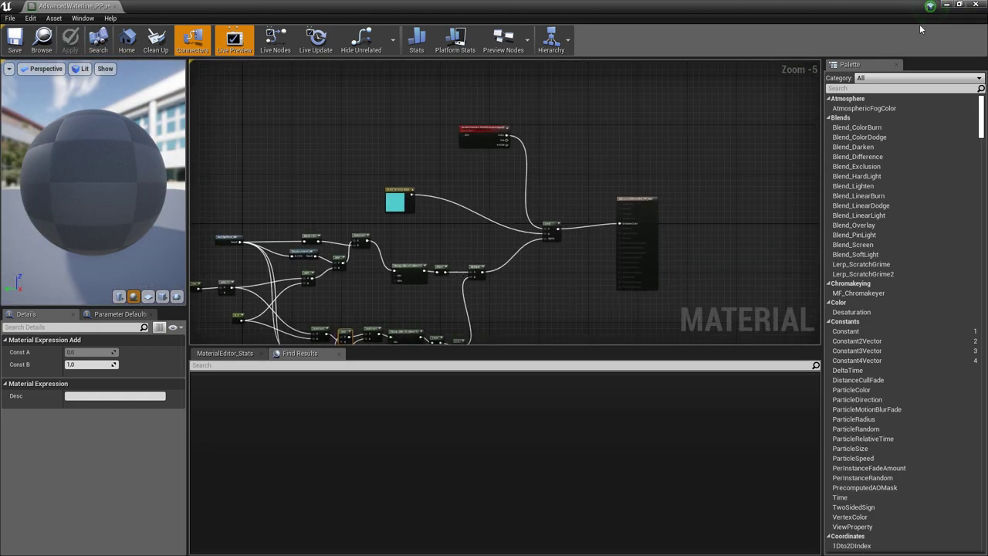
{"action": "left_click", "coordinate": [977, 5]}
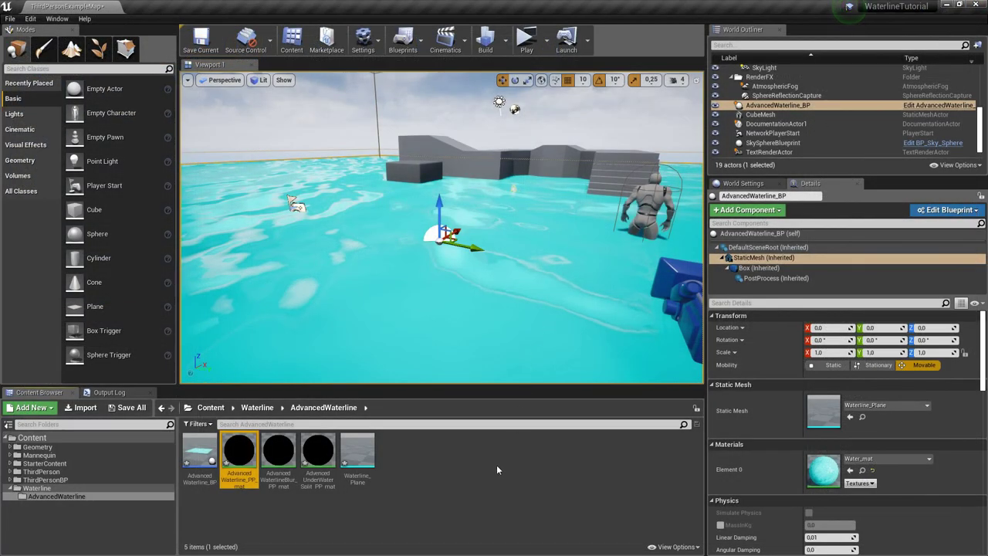
Open AdvancedWaterlineBlur_PP_mat at its GetClipPlane_MF and Mask (B) nodes.
{"action": "double_click", "coordinate": [279, 454]}
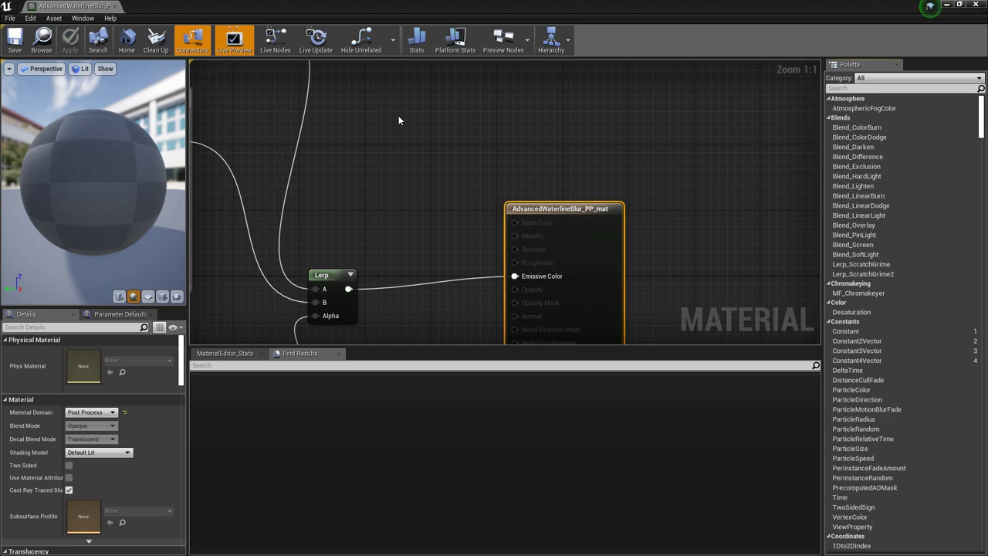
{"action": "scroll", "coordinate": [463, 116], "scroll_direction": "down", "scroll_amount": 3}
{"action": "right_click_drag", "start_coordinate": [403, 172], "coordinate": [612, 99]}
{"action": "right_click_drag", "start_coordinate": [394, 199], "coordinate": [595, 159]}
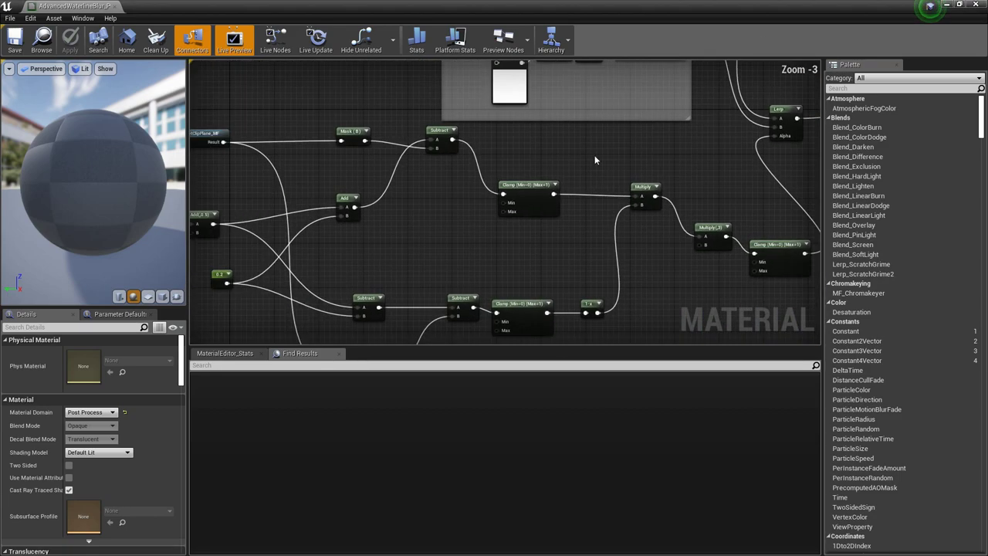
{"action": "right_click_drag", "start_coordinate": [362, 131], "coordinate": [513, 141]}
Add a MaterialFunctionCall node above Mask (B) in the blur material and assign Displacement_MF to it.
{"action": "right_click", "coordinate": [480, 94]}
{"action": "type", "text": "cal"}
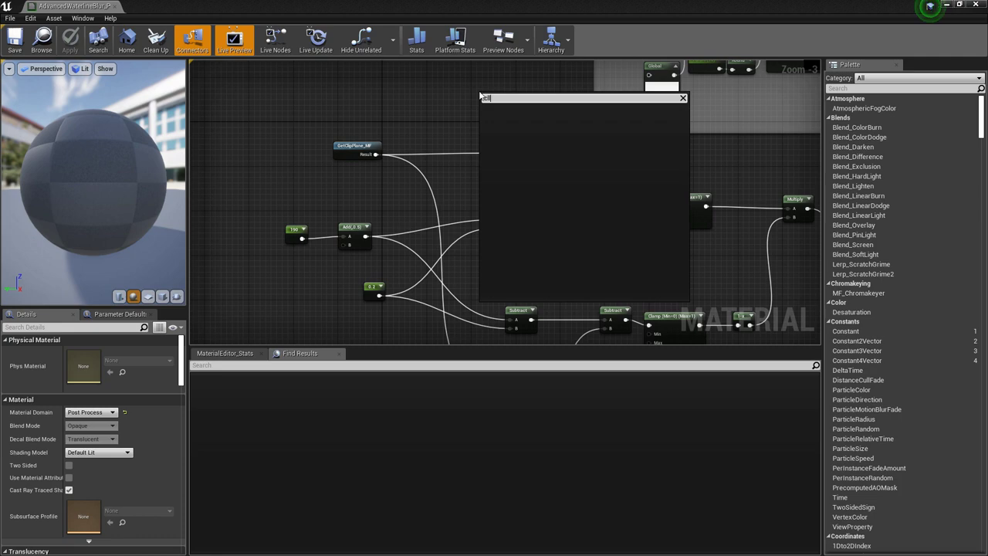
{"action": "type", "text": "l"}
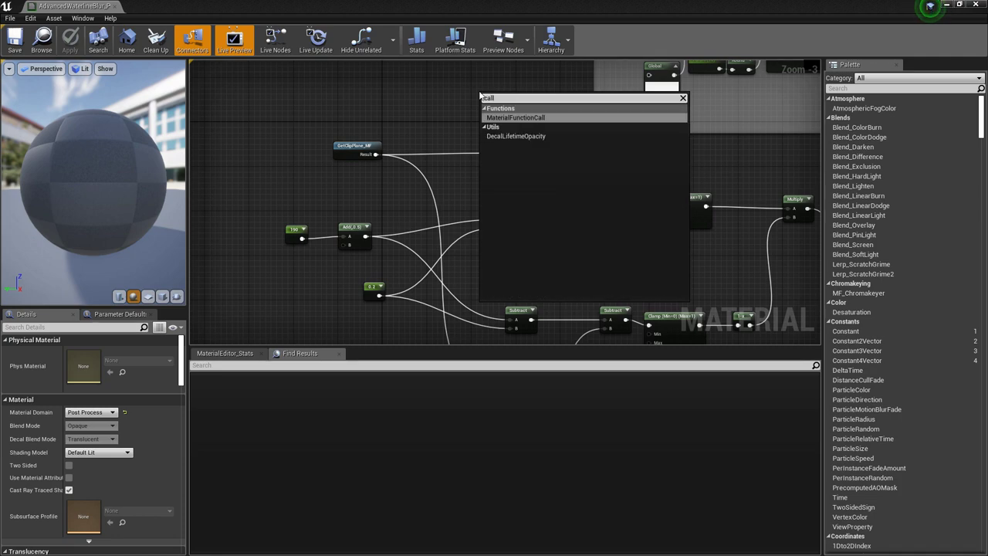
{"action": "key", "text": "Return"}
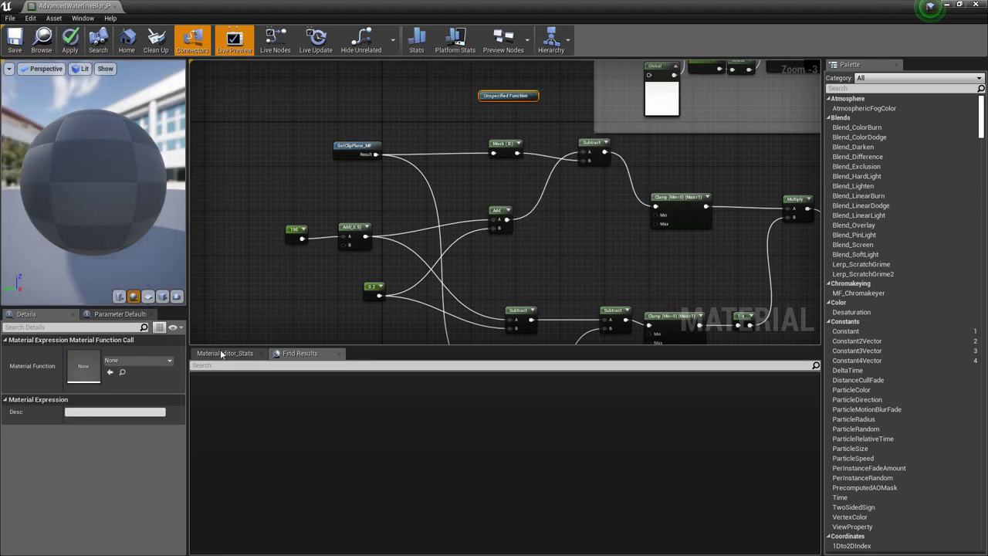
{"action": "left_click", "coordinate": [138, 362]}
{"action": "type", "text": "dis"}
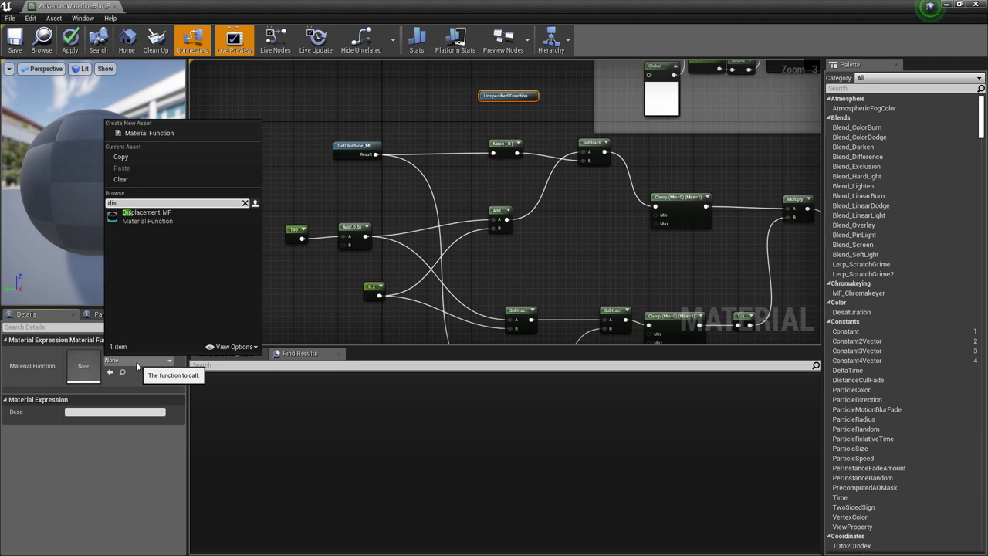
{"action": "left_click", "coordinate": [174, 213]}
Place the blur material's Displacement_MF node between Mask (B) and Add, and connect GetClipPlane_MF's result to its In (V3) input.
{"action": "scroll", "coordinate": [436, 134], "scroll_direction": "up", "scroll_amount": 3}
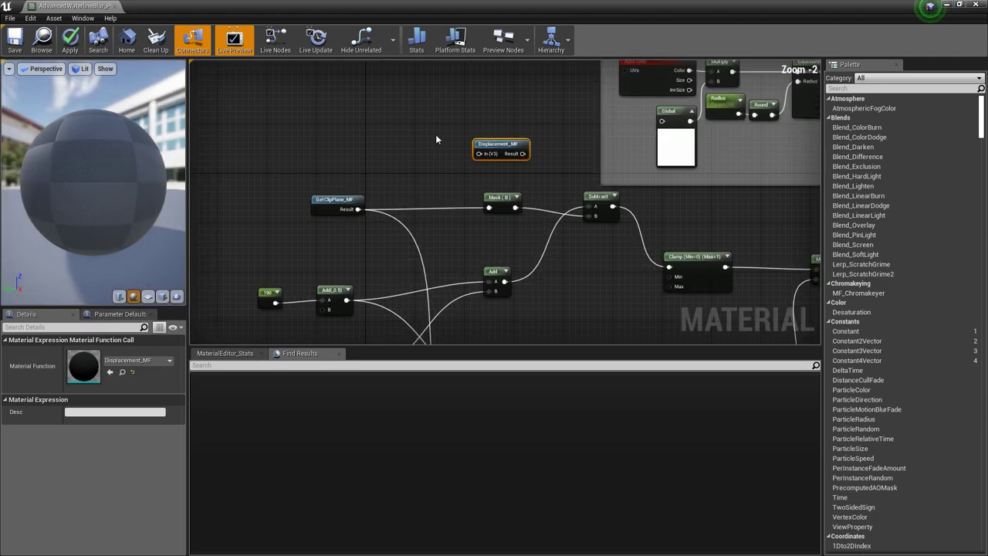
{"action": "left_click_drag", "start_coordinate": [510, 152], "coordinate": [507, 271]}
{"action": "right_click_drag", "start_coordinate": [506, 272], "coordinate": [446, 213]}
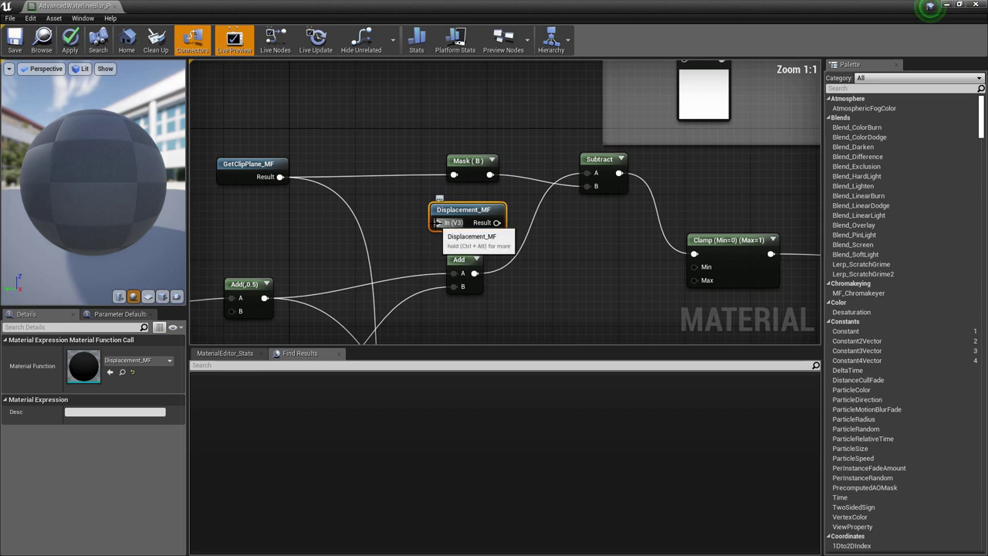
{"action": "left_click_drag", "start_coordinate": [437, 222], "coordinate": [280, 177]}
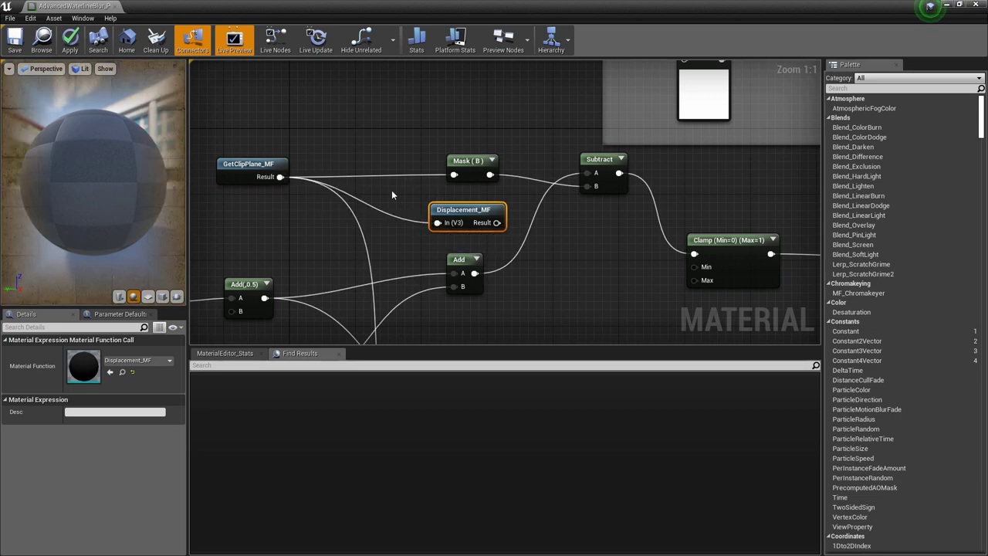
In the blur material, sum the Displacement_MF result and the existing Add's output with an Add node feeding the upper Subtract's A input.
{"action": "right_click_drag", "start_coordinate": [482, 196], "coordinate": [421, 182]}
{"action": "left_click_drag", "start_coordinate": [436, 208], "coordinate": [483, 225]}
{"action": "type", "text": "add"}
{"action": "left_click", "coordinate": [508, 268]}
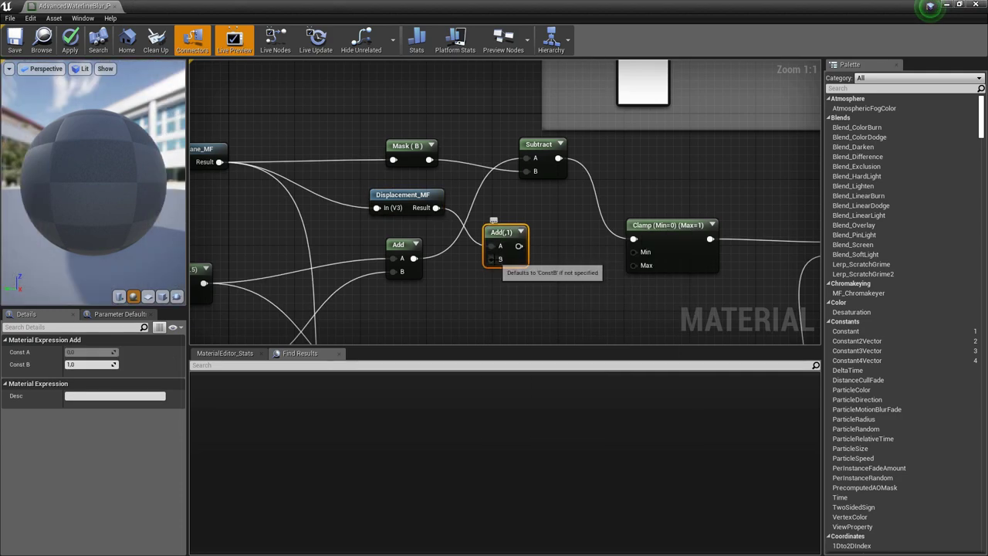
{"action": "left_click_drag", "start_coordinate": [492, 258], "coordinate": [415, 258]}
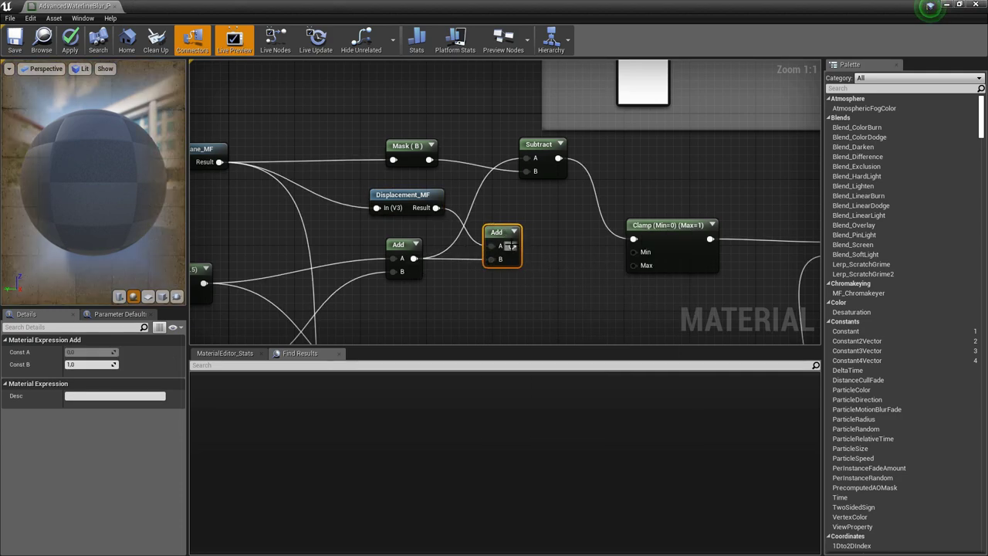
{"action": "left_click_drag", "start_coordinate": [512, 246], "coordinate": [531, 158]}
Copy the blur material's Displacement_MF node between the lower Subtract and Mask (B), and connect GetClipPlane_MF's result to its input.
{"action": "left_click", "coordinate": [409, 195]}
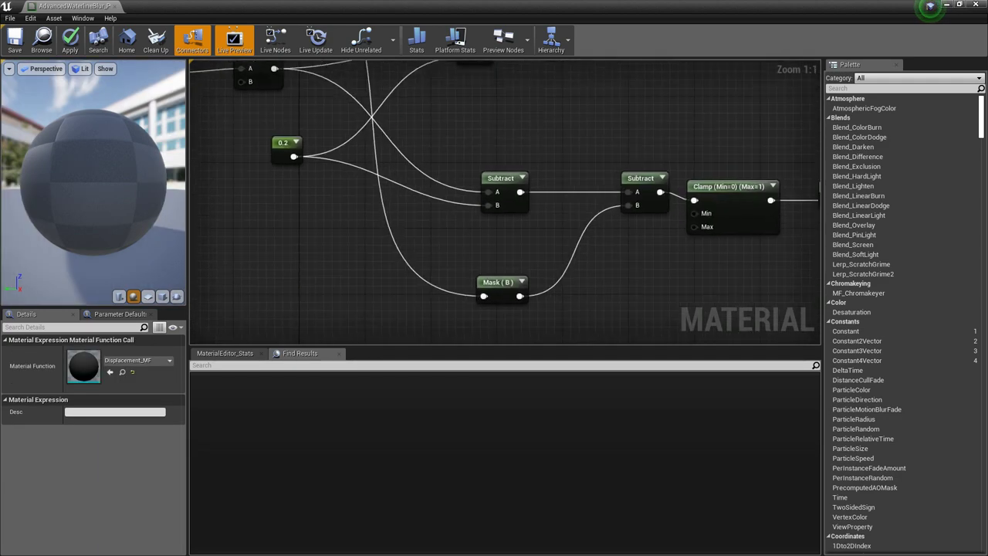
{"action": "scroll", "coordinate": [512, 172], "scroll_direction": "down", "scroll_amount": 1}
{"action": "mouse_move", "coordinate": [497, 191]}
{"action": "right_mouse_down"}
{"action": "mouse_move", "coordinate": [512, 172]}
{"action": "mouse_move", "coordinate": [482, 180]}
{"action": "right_mouse_up"}
{"action": "scroll", "coordinate": [483, 181], "scroll_direction": "up", "scroll_amount": 1}
{"action": "left_click", "coordinate": [449, 216]}
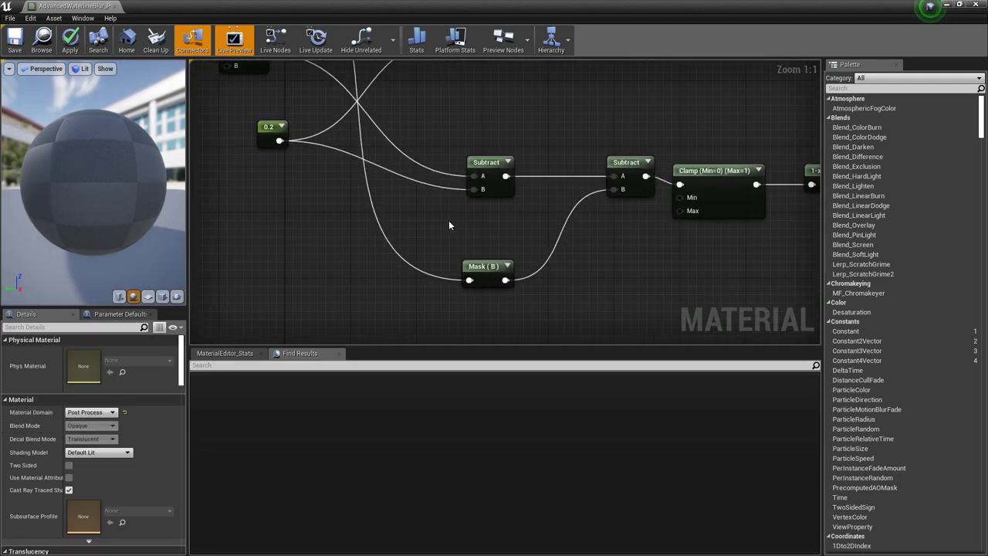
{"action": "key", "text": "ctrl+v"}
{"action": "right_click_drag", "start_coordinate": [450, 174], "coordinate": [503, 263]}
{"action": "scroll", "coordinate": [511, 315], "scroll_direction": "down", "scroll_amount": 1}
{"action": "left_click_drag", "start_coordinate": [508, 328], "coordinate": [350, 130]}
{"action": "right_click_drag", "start_coordinate": [540, 332], "coordinate": [464, 148]}
In the blur material, sum the lower Displacement_MF and first Subtract outputs with an Add node feeding the second Subtract's A input.
{"action": "scroll", "coordinate": [507, 221], "scroll_direction": "up", "scroll_amount": 1}
{"action": "left_click_drag", "start_coordinate": [480, 211], "coordinate": [468, 146]}
{"action": "type", "text": "add"}
{"action": "left_click", "coordinate": [549, 236]}
{"action": "right_click_drag", "start_coordinate": [528, 119], "coordinate": [490, 157]}
{"action": "left_click_drag", "start_coordinate": [501, 209], "coordinate": [534, 186]}
Apply the changes to AdvancedWaterlineBlur_PP_mat and close its material editor.
{"action": "scroll", "coordinate": [571, 118], "scroll_direction": "down", "scroll_amount": 2}
{"action": "right_click_drag", "start_coordinate": [579, 119], "coordinate": [475, 218]}
{"action": "scroll", "coordinate": [535, 225], "scroll_direction": "down", "scroll_amount": 1}
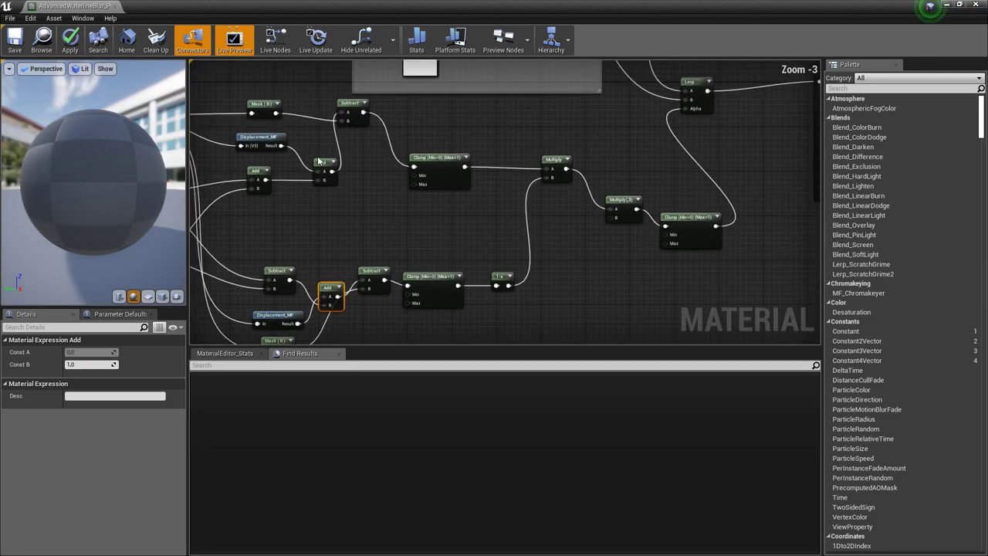
{"action": "left_click", "coordinate": [69, 39]}
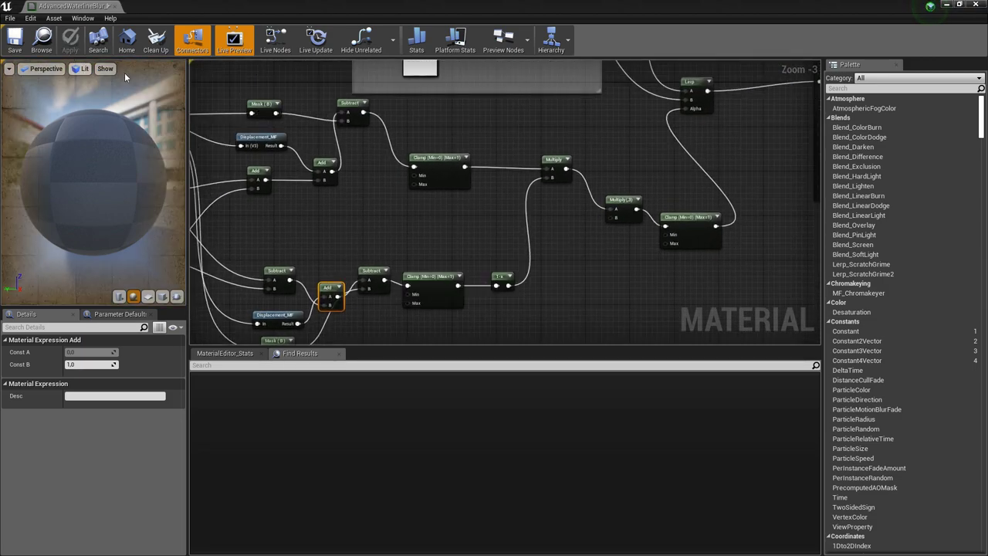
{"action": "left_click", "coordinate": [974, 7]}
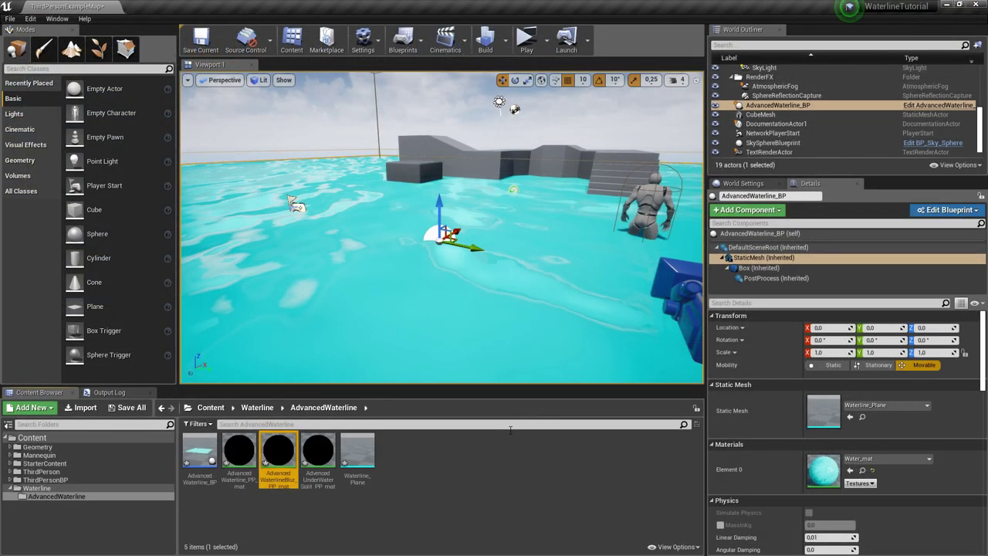
In AdvancedWaterline_BP's PostProcess component, replace the first post-process material with AdvancedWaterlineBlur_PP_mat.
{"action": "left_click", "coordinate": [493, 444]}
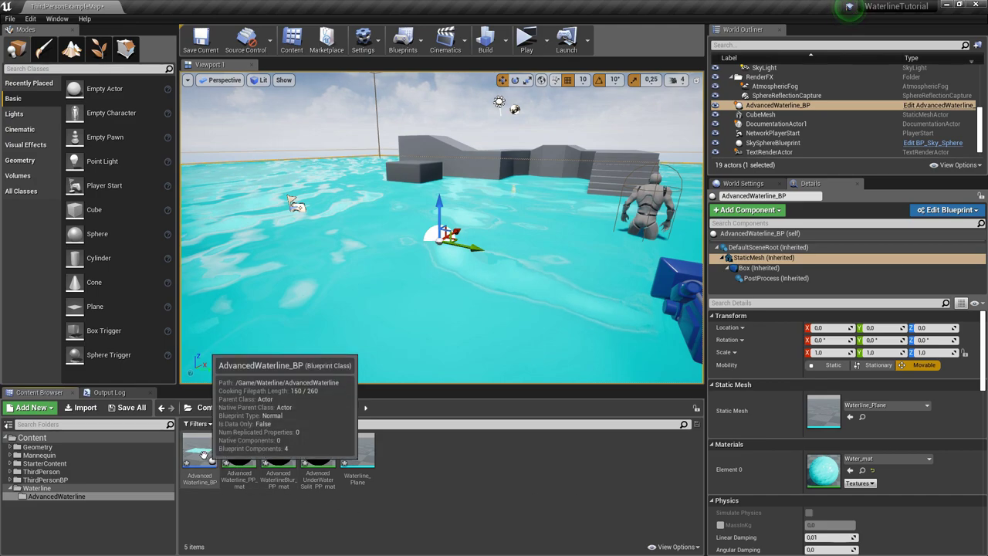
{"action": "double_click", "coordinate": [203, 454]}
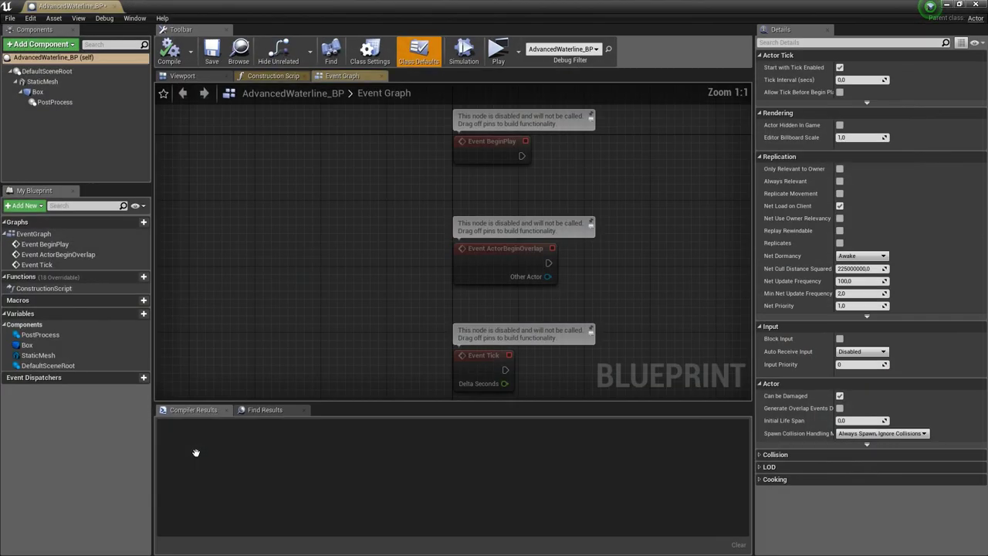
{"action": "left_click", "coordinate": [54, 102]}
{"action": "left_click", "coordinate": [818, 42]}
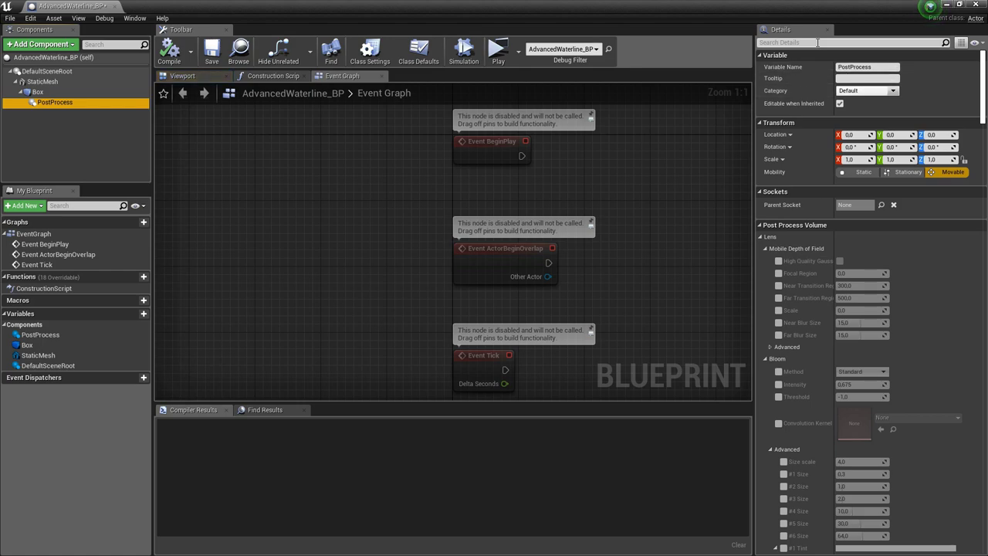
{"action": "type", "text": "mat"}
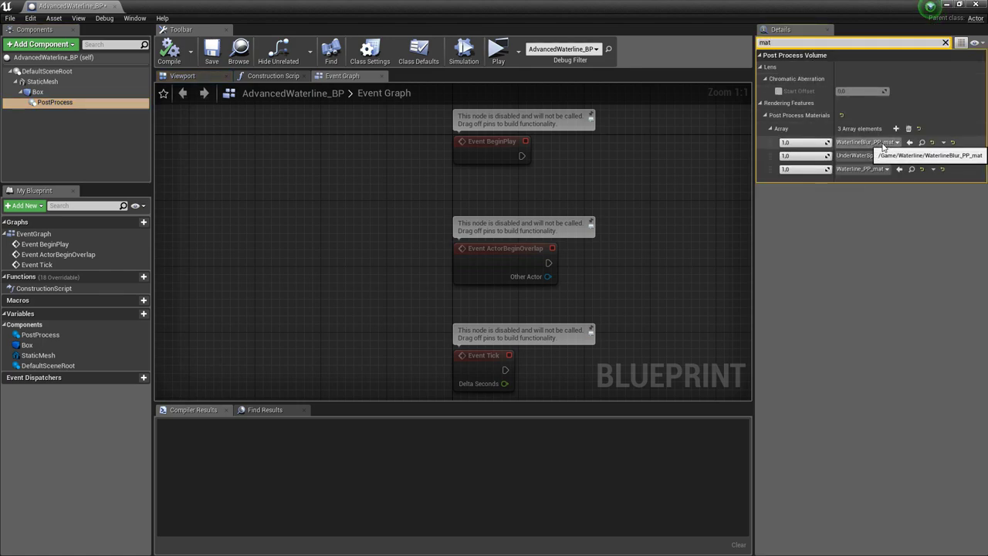
{"action": "left_click", "coordinate": [884, 143]}
{"action": "type", "text": "adva"}
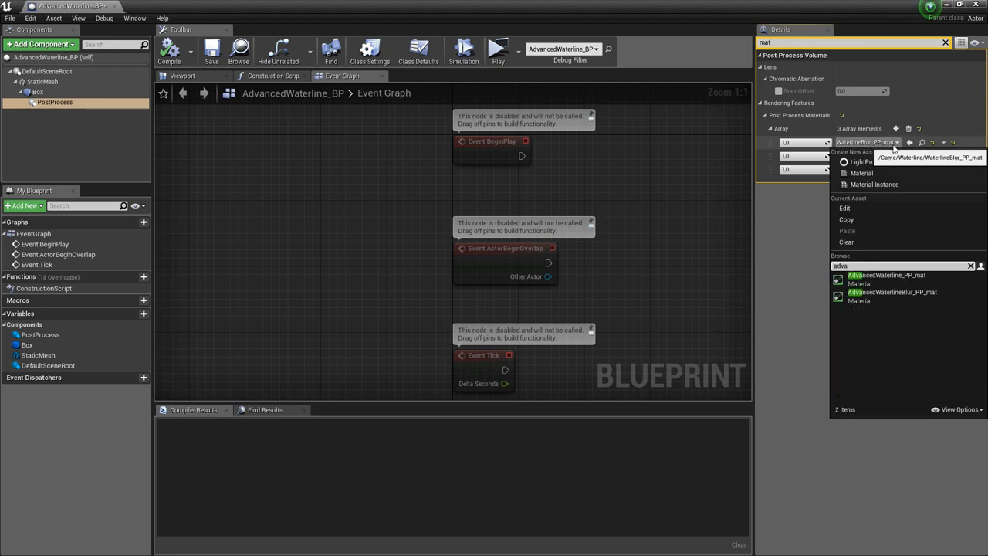
{"action": "left_click", "coordinate": [908, 297]}
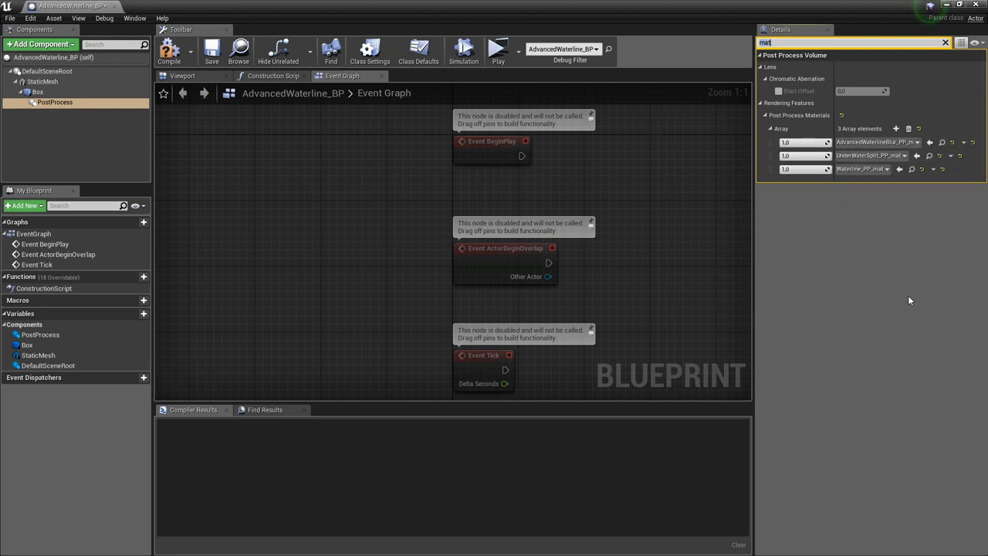
Replace the second post-process material with AdvencedUnderWaterSplit_PP_mat and the third with AdvancedWaterline_PP_mat.
{"action": "left_click", "coordinate": [876, 158]}
{"action": "type", "text": "adv"}
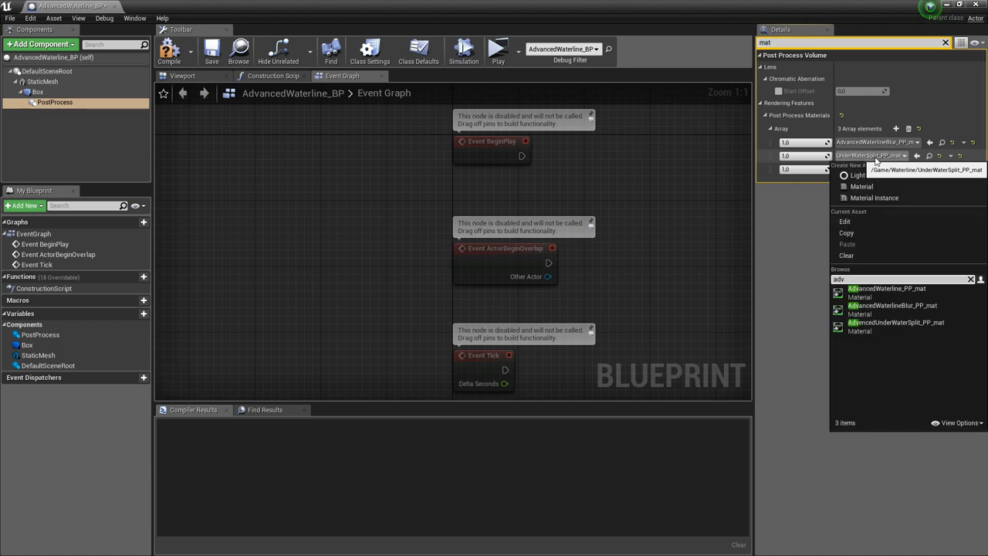
{"action": "left_click", "coordinate": [885, 328]}
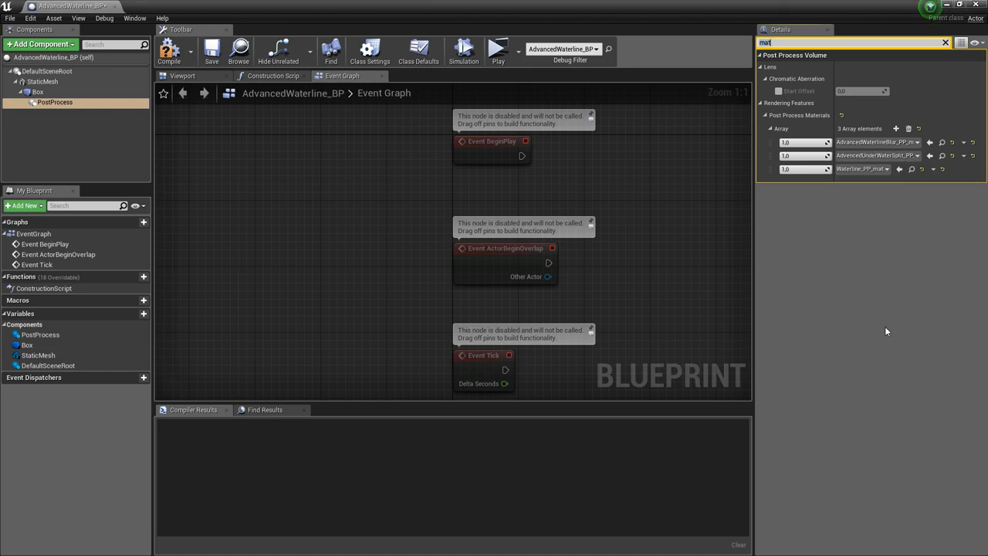
{"action": "left_click", "coordinate": [865, 169]}
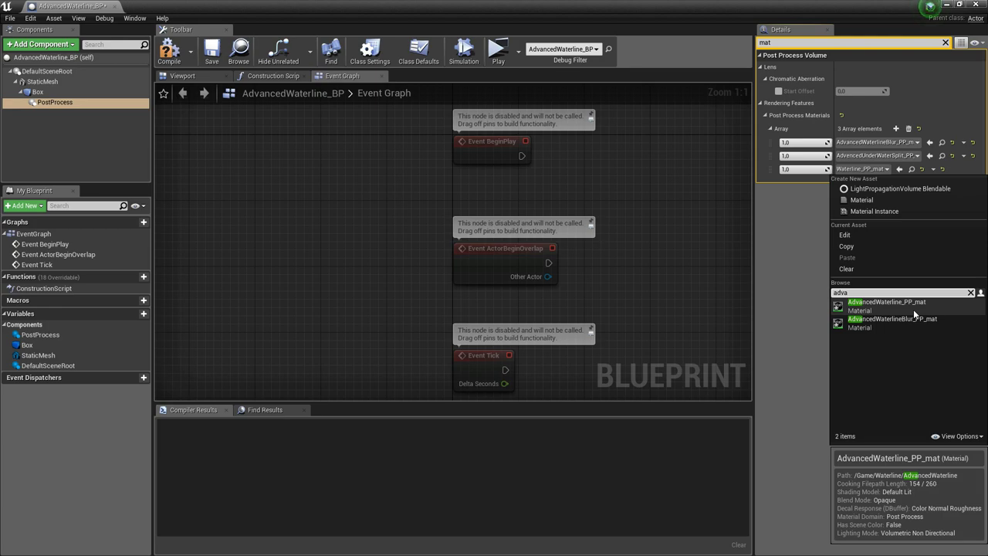
{"action": "left_click", "coordinate": [914, 308]}
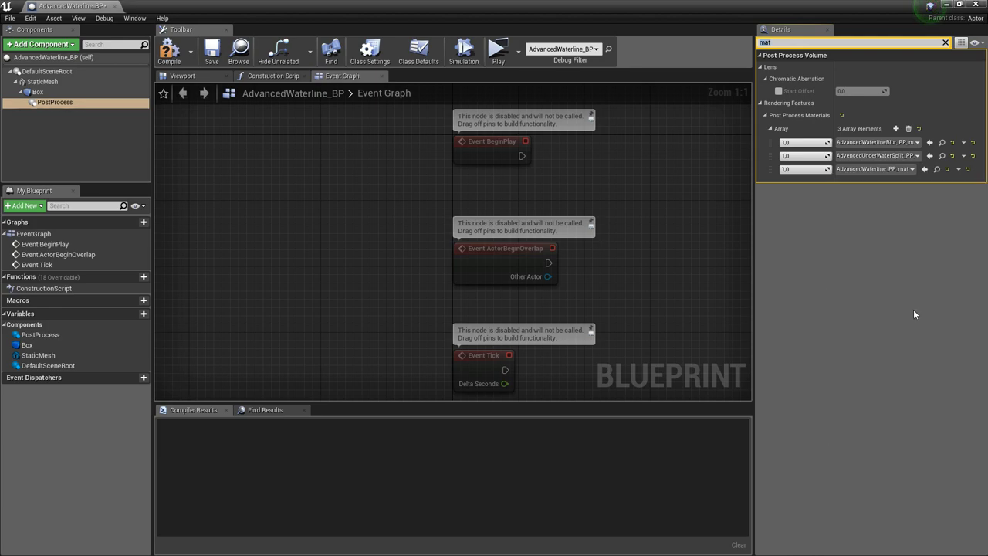
Compile and close AdvancedWaterline_BP, and play-test the level to check the waterline against the water surface.
{"action": "left_click", "coordinate": [170, 49]}
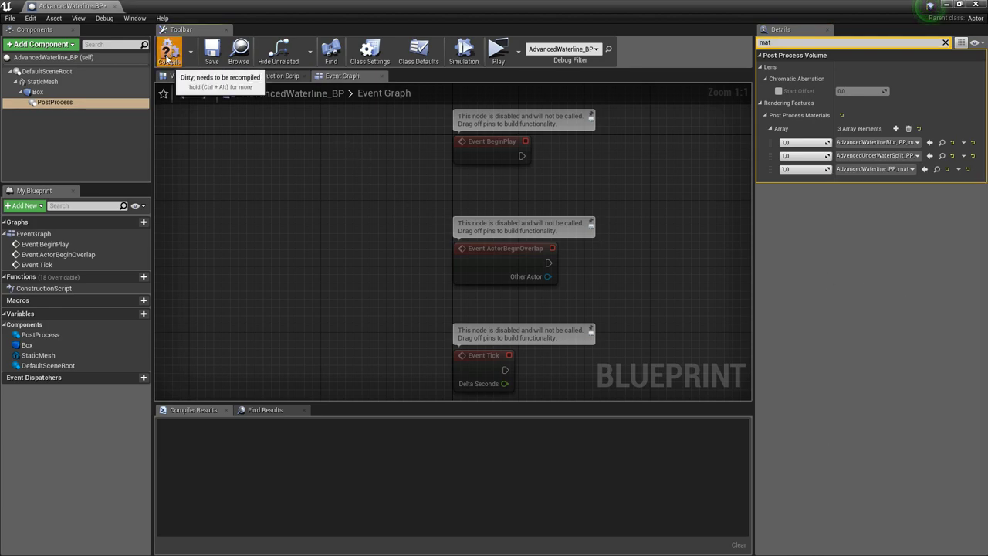
{"action": "left_click", "coordinate": [976, 5]}
{"action": "left_click", "coordinate": [528, 505]}
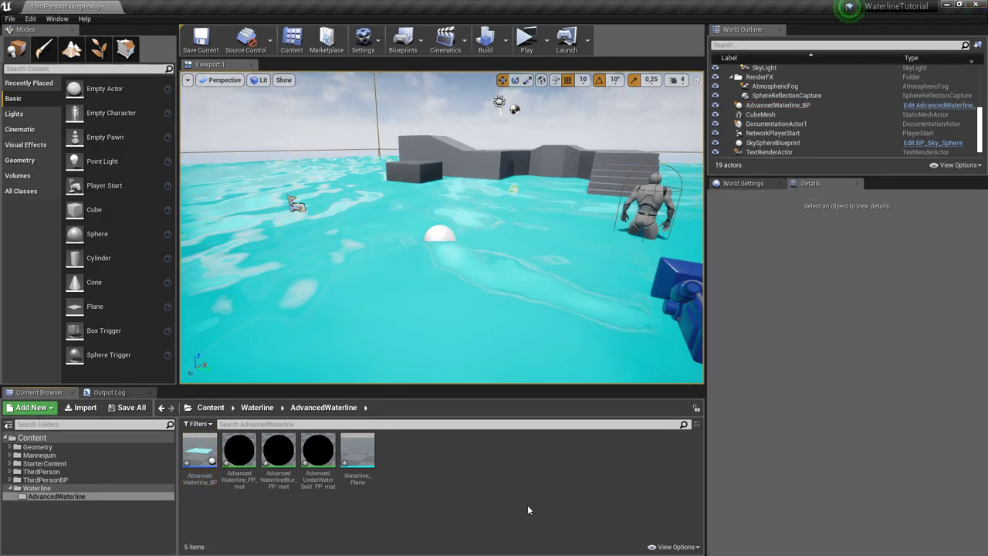
{"action": "left_click", "coordinate": [527, 37]}
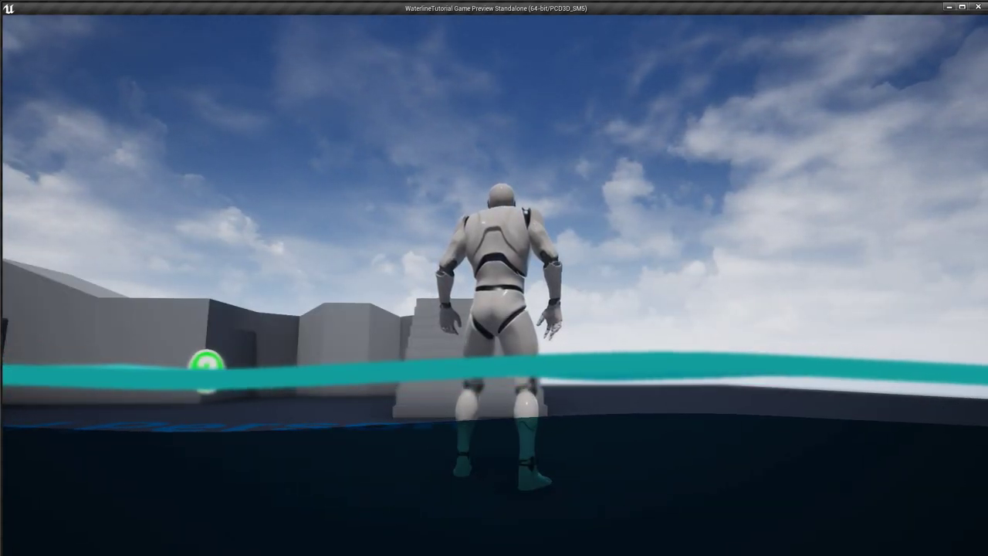
{"action": "key", "text": "Escape"}
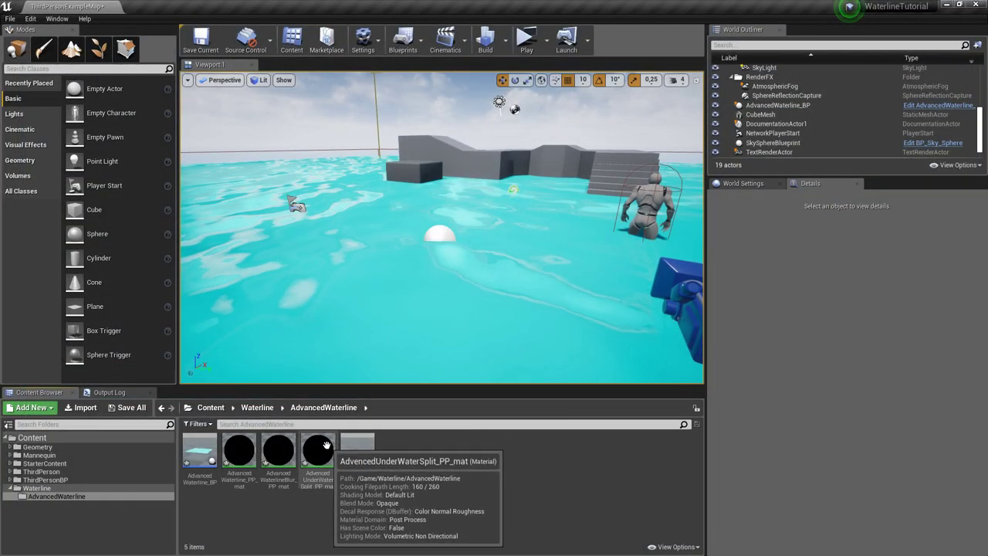
In AdvencedUnderWaterSplit_PP_mat, set the constant feeding the Add node's B input to 191 and apply the change.
{"action": "double_click", "coordinate": [326, 445]}
{"action": "right_click_drag", "start_coordinate": [306, 257], "coordinate": [883, 322]}
{"action": "right_click_drag", "start_coordinate": [461, 214], "coordinate": [520, 224]}
{"action": "left_click", "coordinate": [425, 210]}
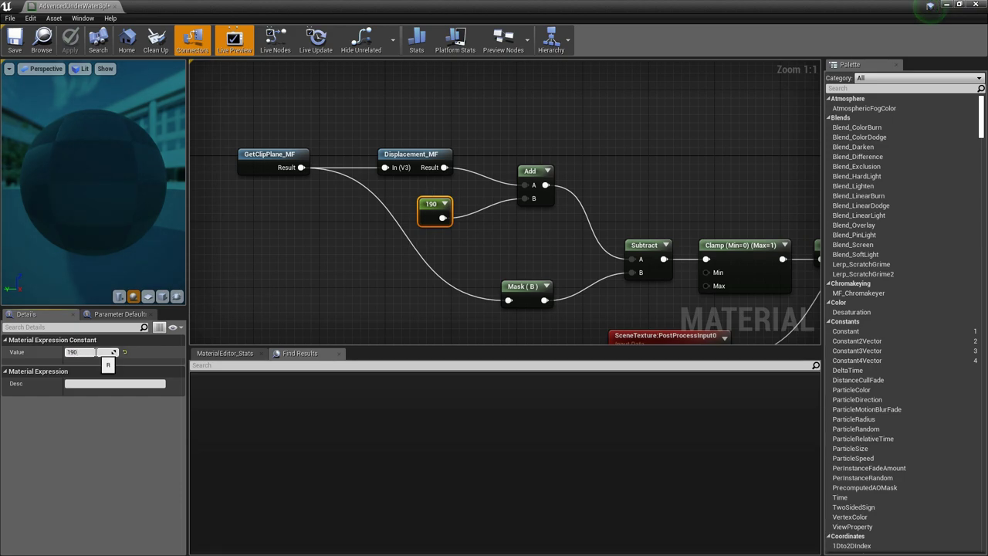
{"action": "type", "text": "191"}
{"action": "key", "text": "Return"}
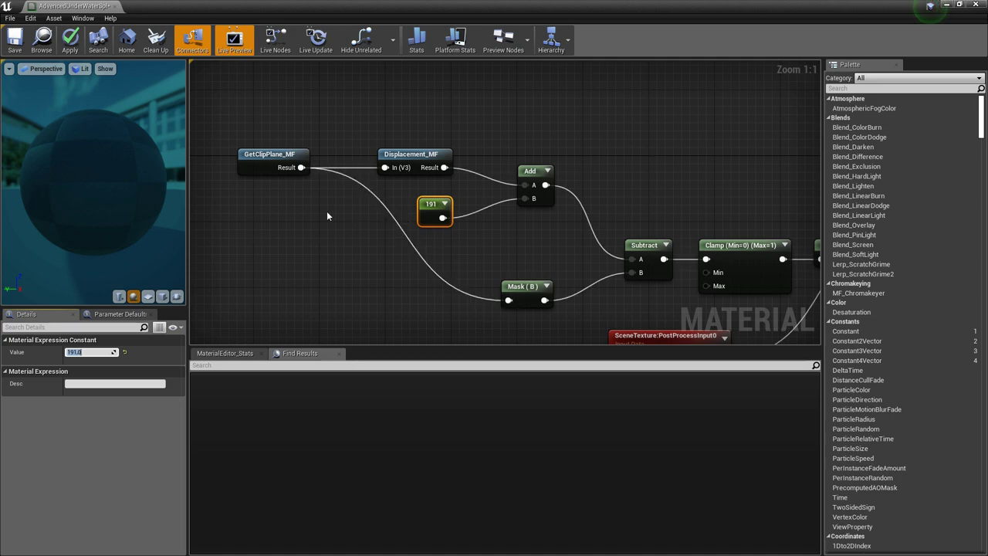
{"action": "left_click", "coordinate": [69, 41]}
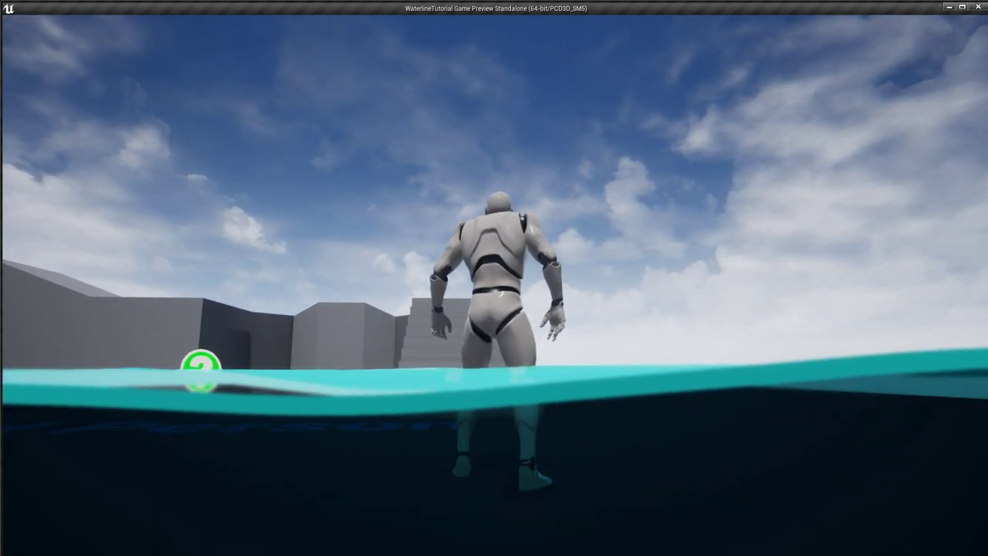
Play-test the level and examine the water plane's tessellation in wireframe view before returning to the lit view.
{"action": "key", "text": "Escape"}
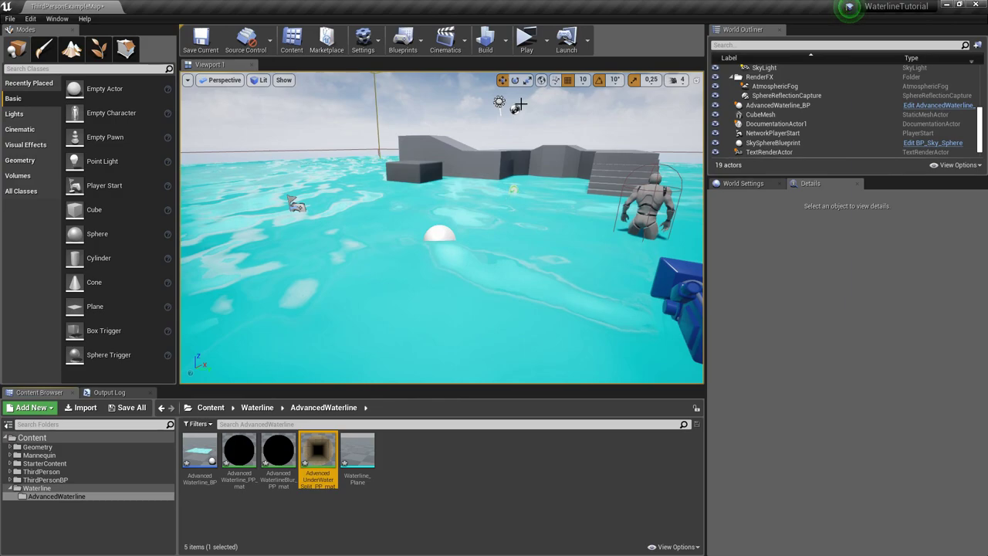
{"action": "left_click", "coordinate": [526, 43]}
{"action": "key", "text": "F1"}
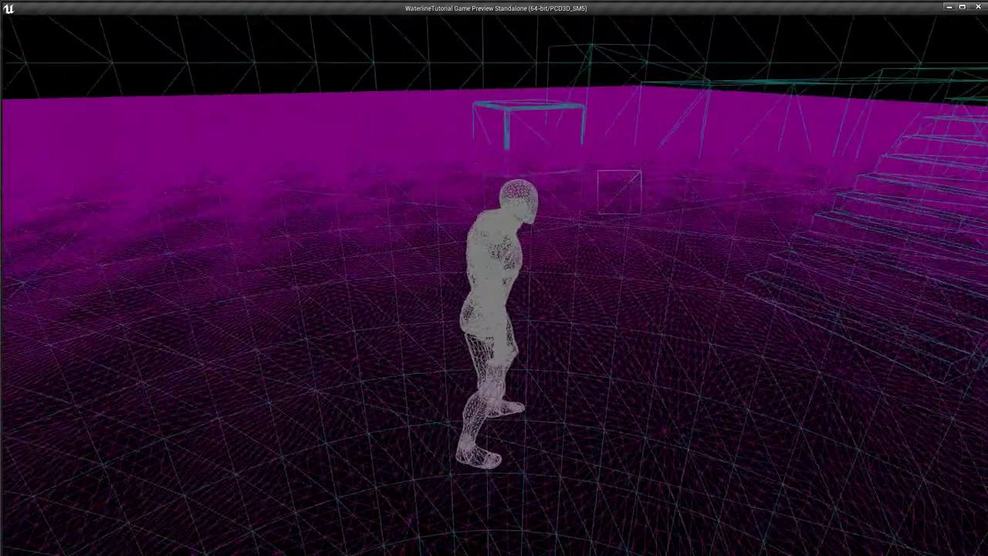
{"action": "key", "text": "w"}
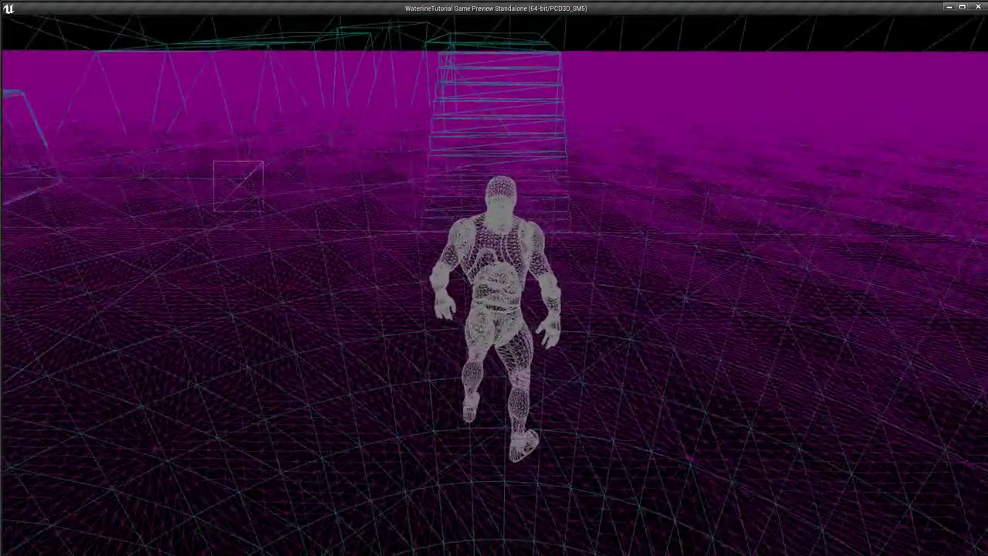
{"action": "key", "text": "F3"}
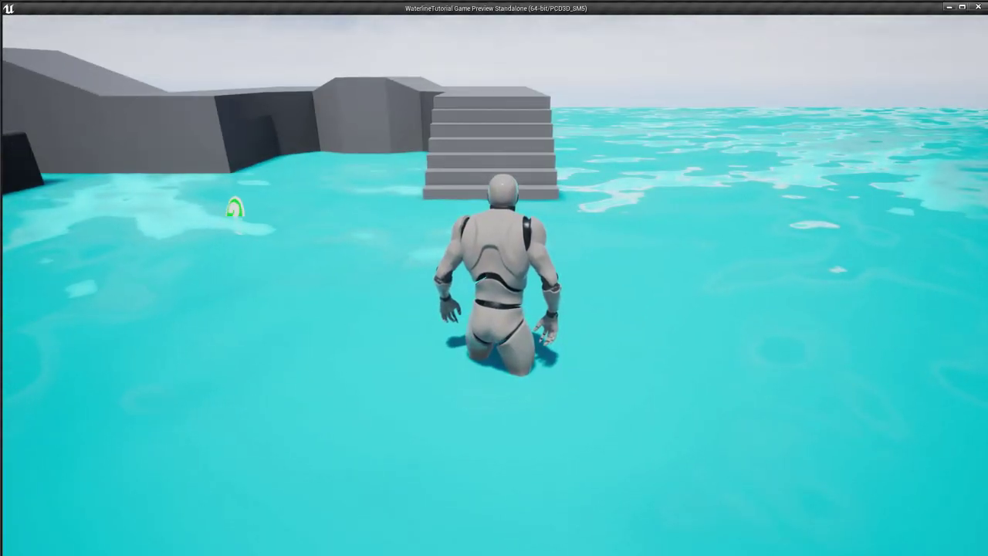
{"action": "key", "text": "Escape"}
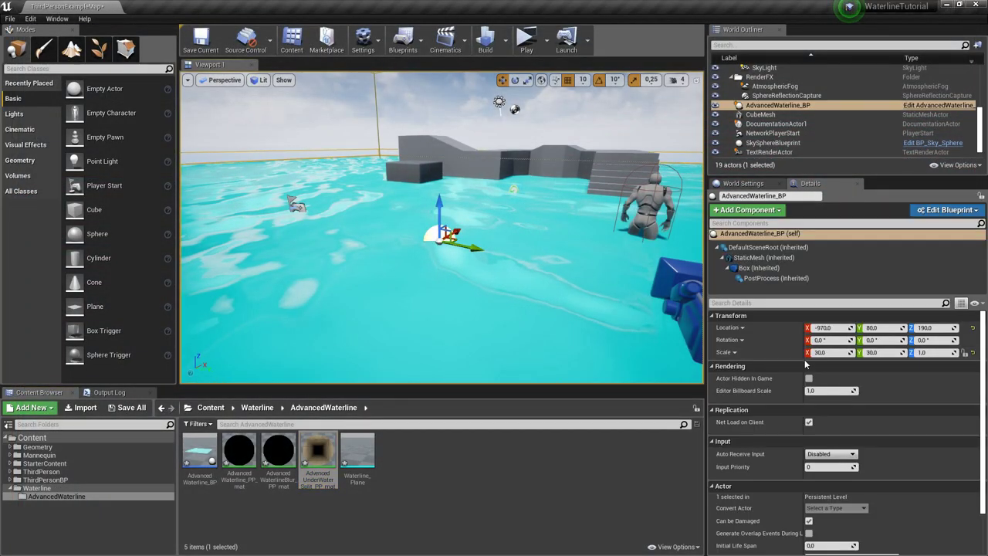
Scale the AdvancedWaterline_BP actor to 20 in X and Y, and check the water in wireframe and lit views during a play-test.
{"action": "left_click", "coordinate": [821, 352]}
{"action": "key", "text": "Tab"}
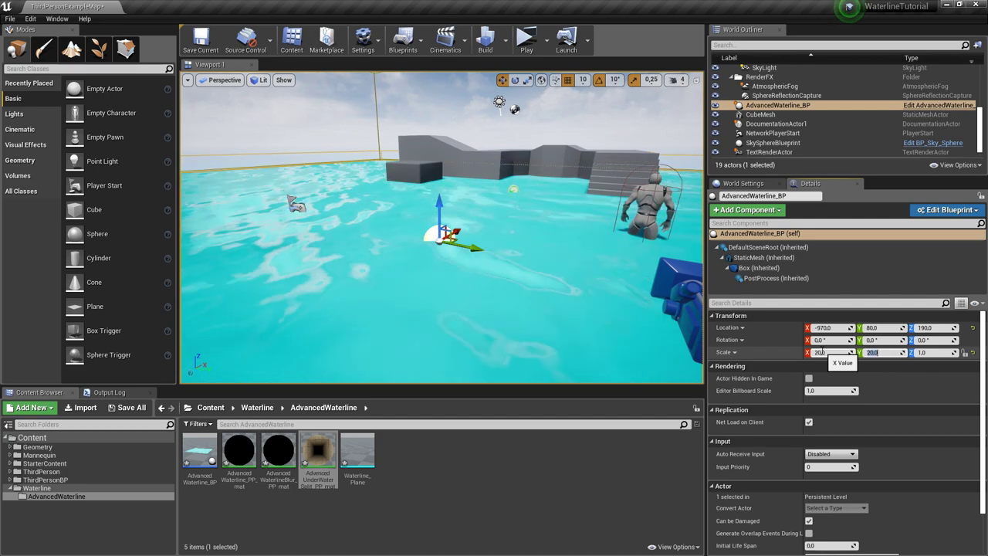
{"action": "left_click", "coordinate": [526, 39]}
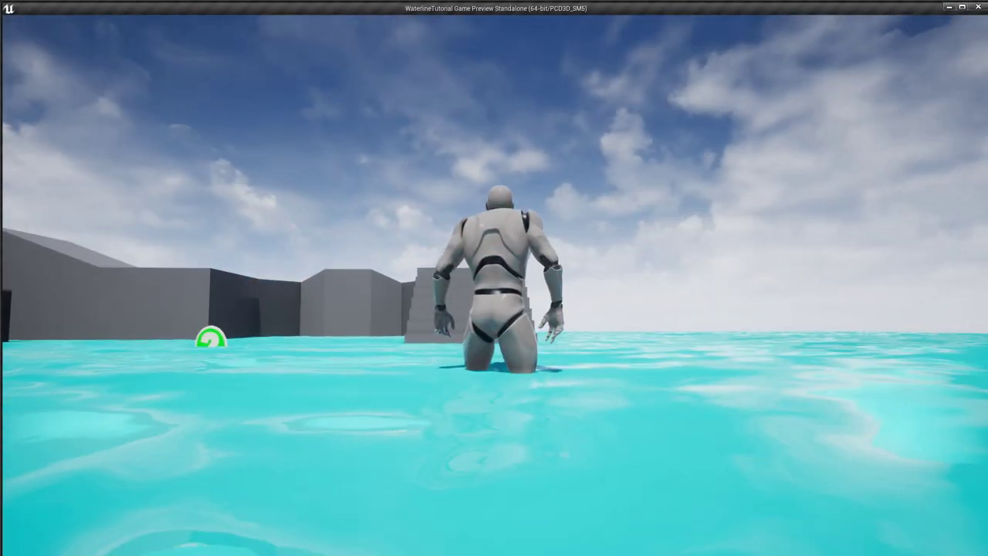
{"action": "key", "text": "F1"}
{"action": "key", "text": "F3"}
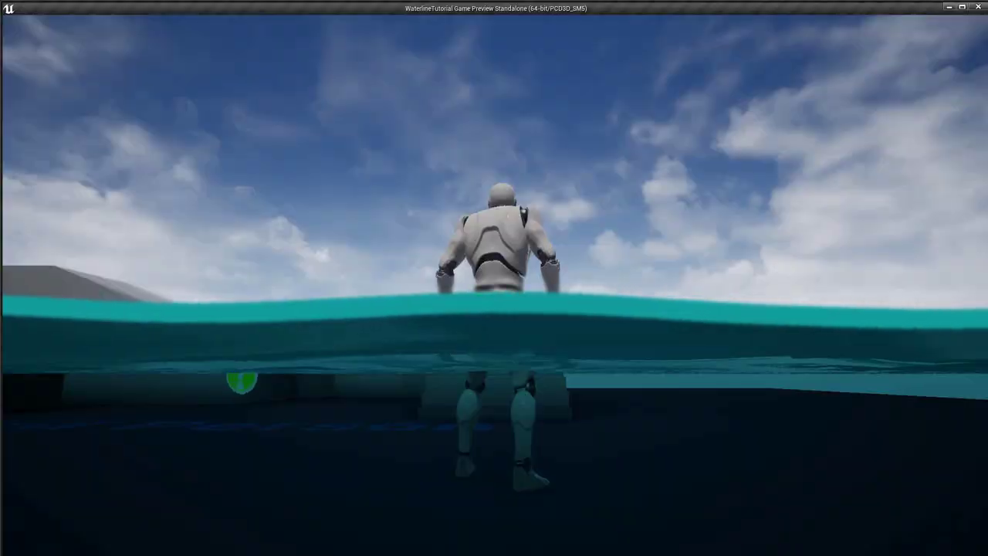